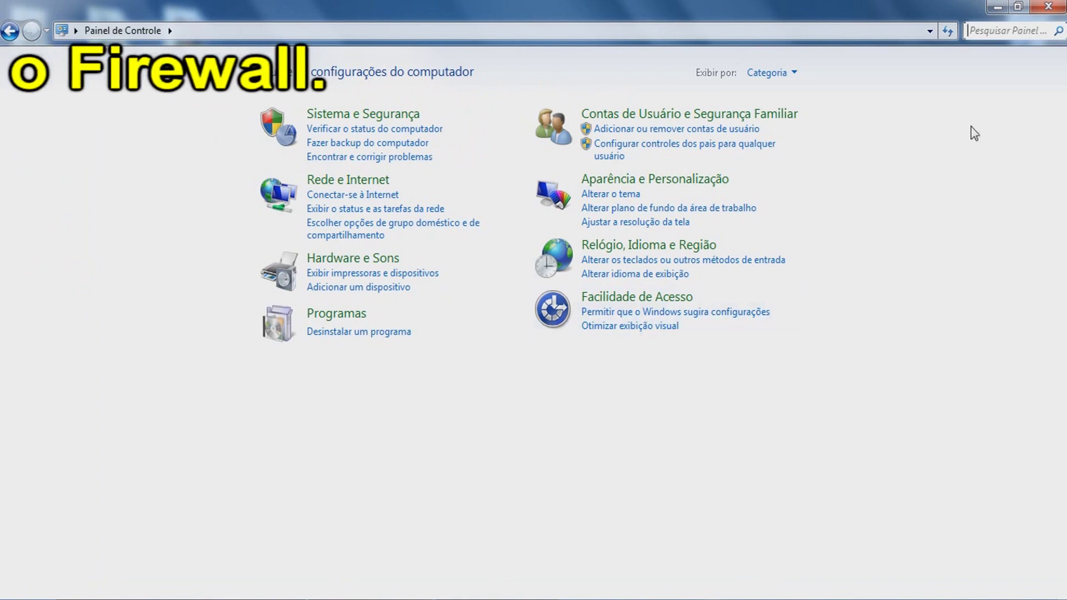
Step: Show the Control Panel items as large icons and open the settings for turning Windows Firewall on or off
{"action": "left_click", "coordinate": [798, 75]}
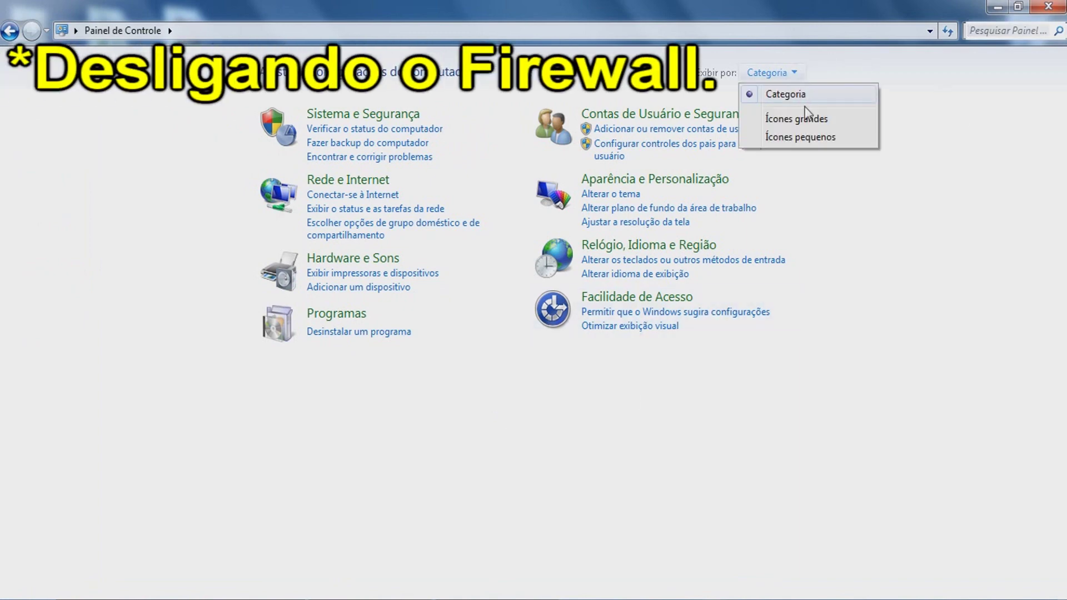
{"action": "left_click", "coordinate": [774, 120]}
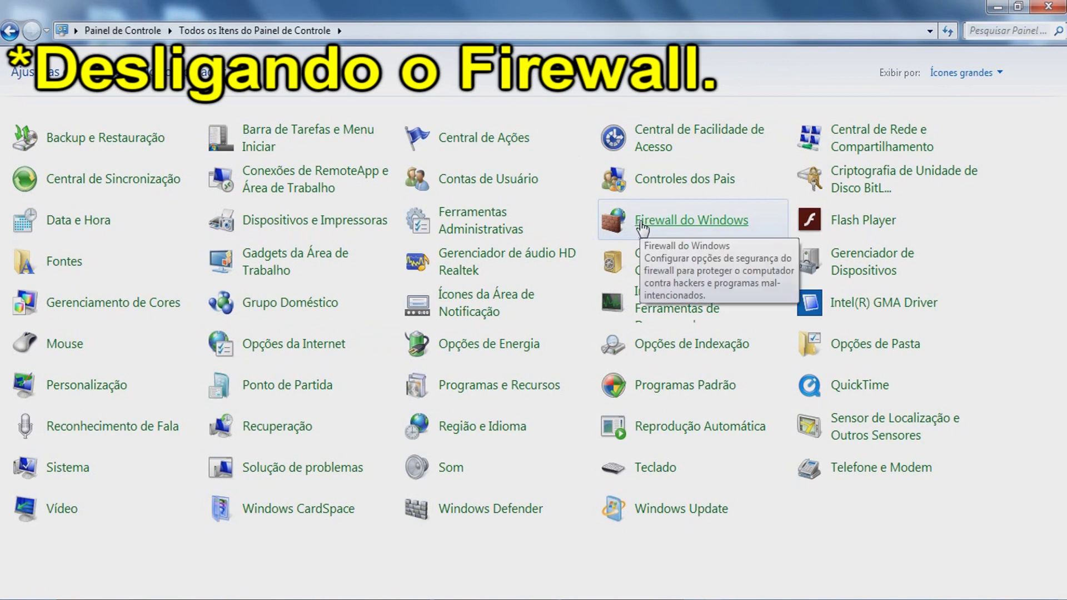
{"action": "left_click", "coordinate": [702, 225]}
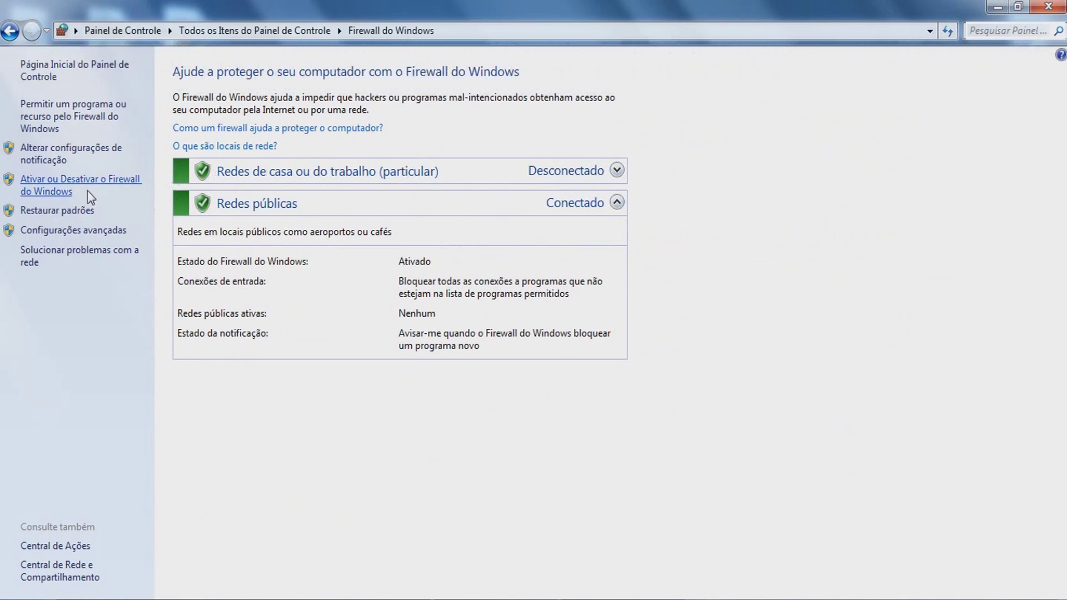
{"action": "left_click", "coordinate": [46, 192]}
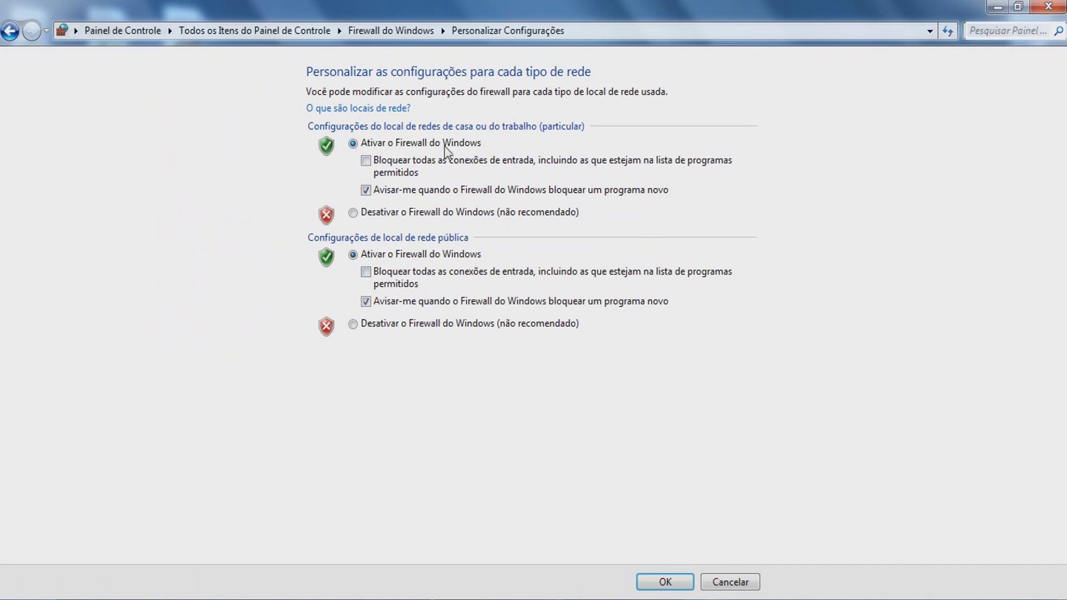
Step: Turn off Windows Firewall for both the private and the public network locations and apply the change
{"action": "left_click", "coordinate": [353, 212]}
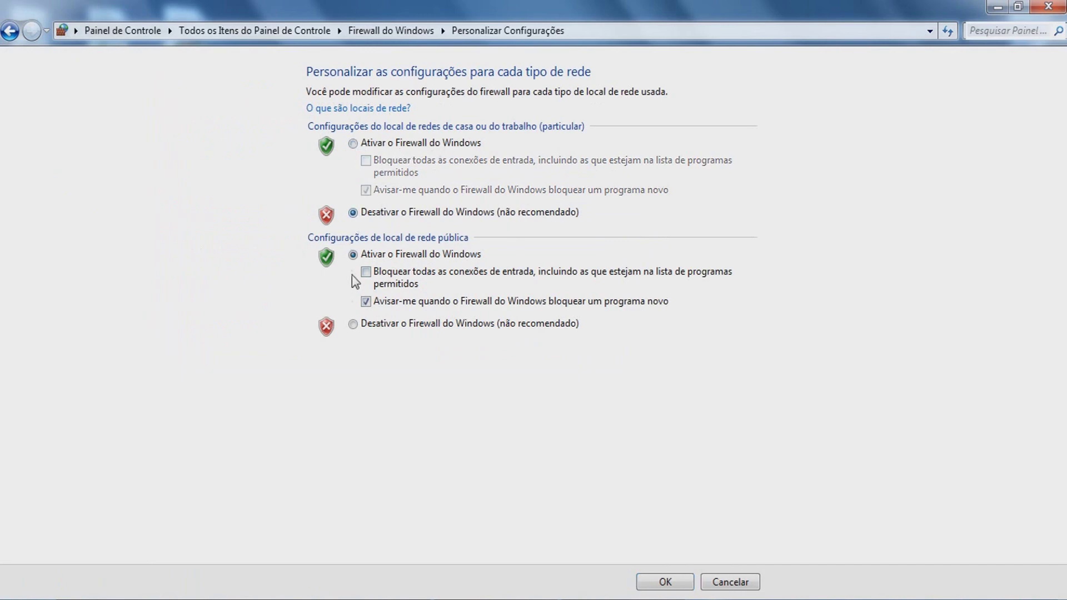
{"action": "left_click", "coordinate": [356, 323]}
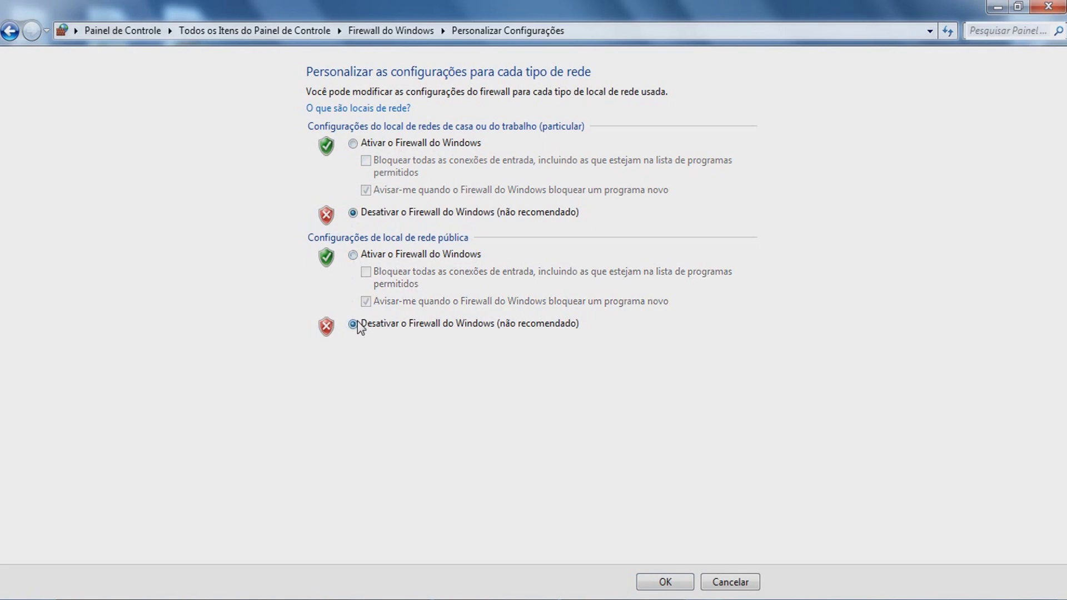
{"action": "left_click", "coordinate": [666, 582]}
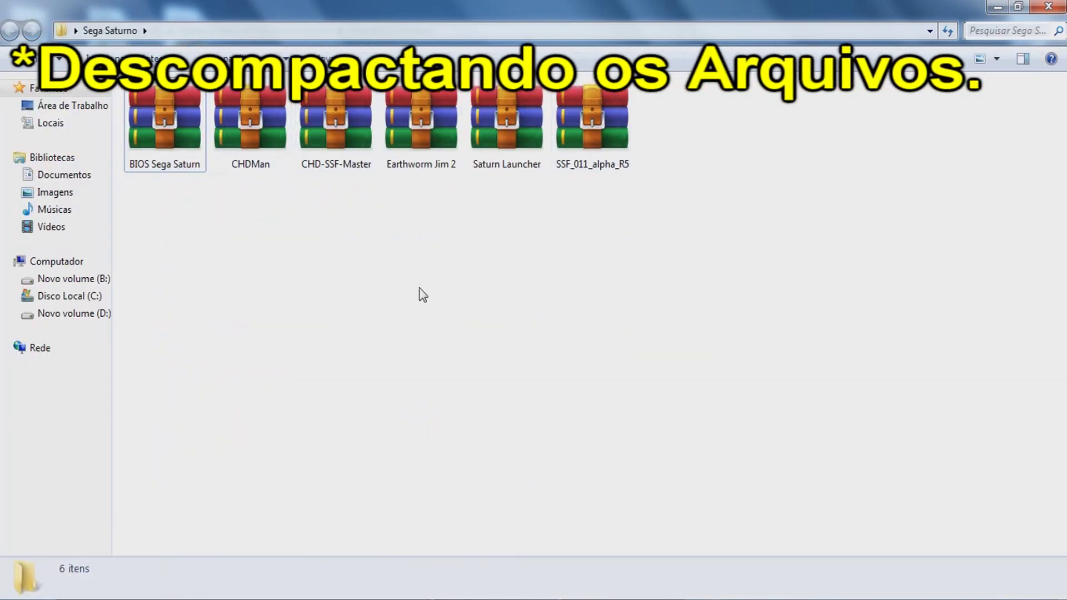
Step: Open the SSF_011_alpha_R5 archive and go to the Saturno(SSF) folder inside Arcade comercial\emuladores on drive D
{"action": "left_click", "coordinate": [611, 128]}
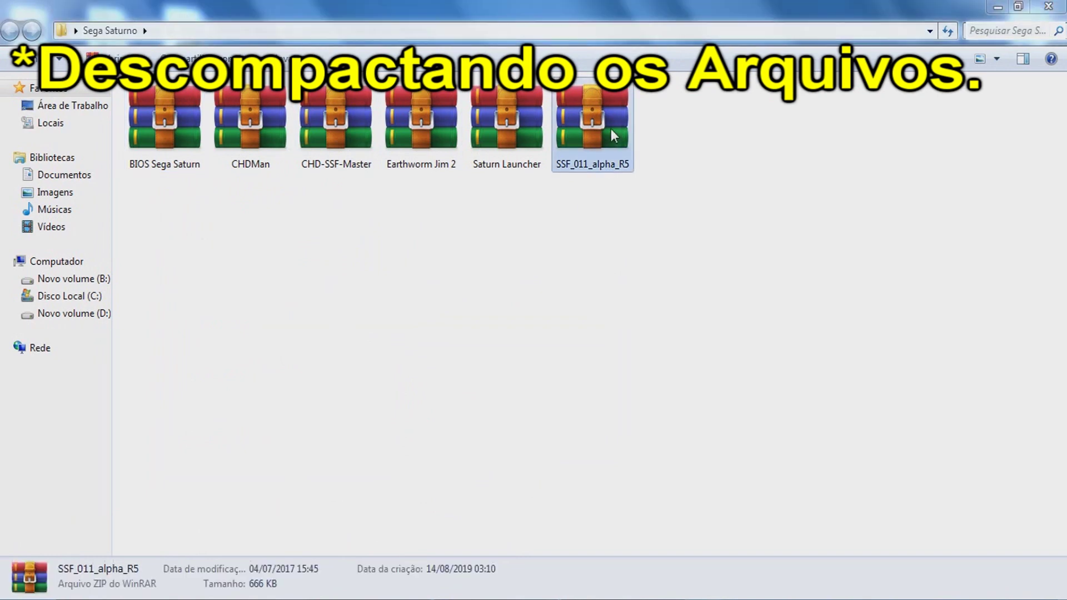
{"action": "double_click", "coordinate": [611, 129]}
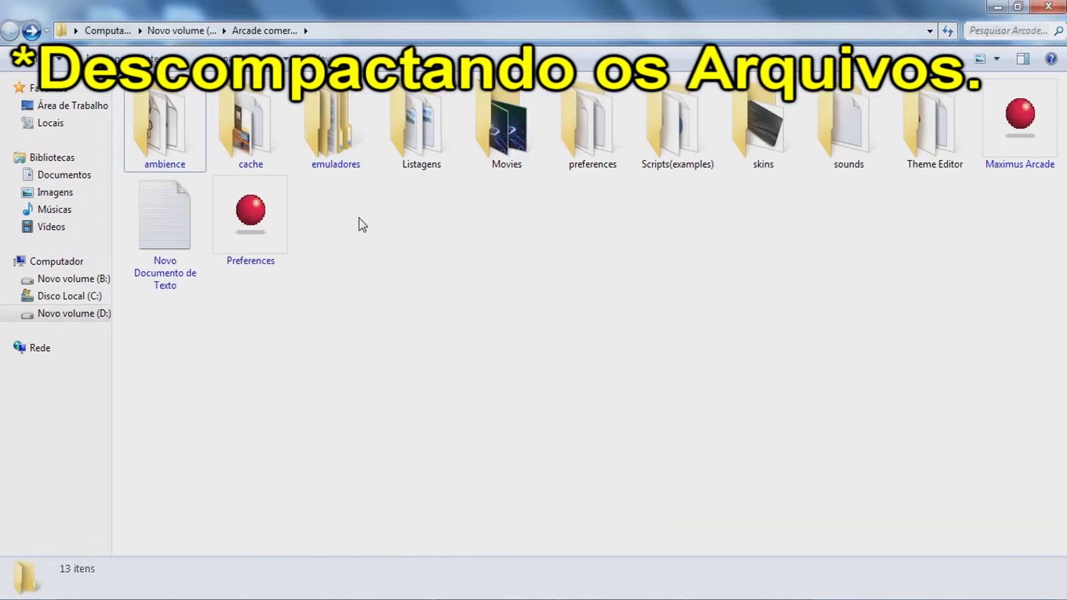
{"action": "double_click", "coordinate": [339, 148]}
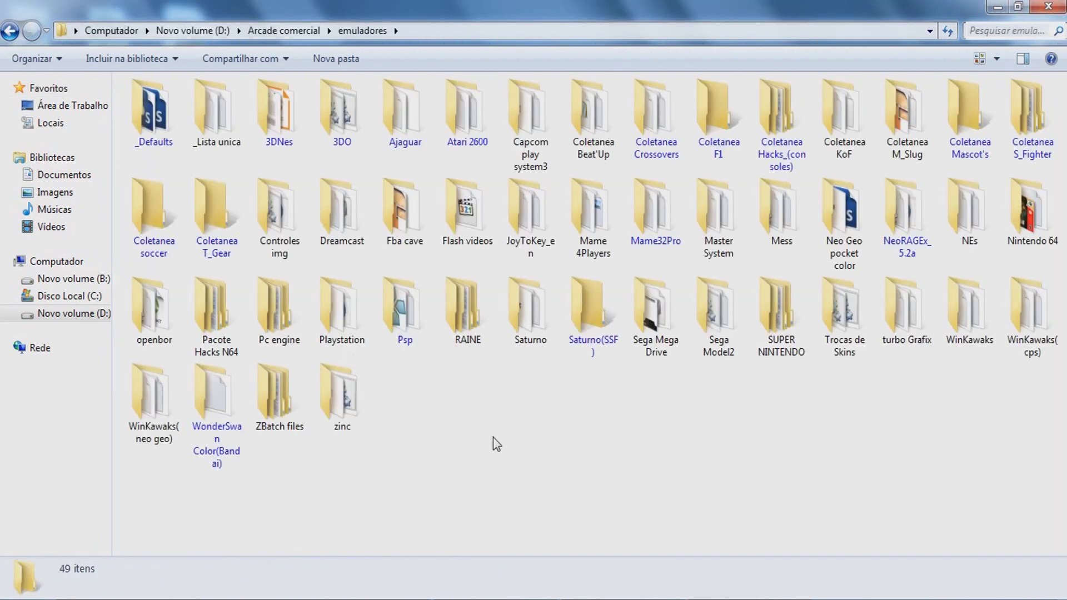
{"action": "left_click", "coordinate": [583, 350]}
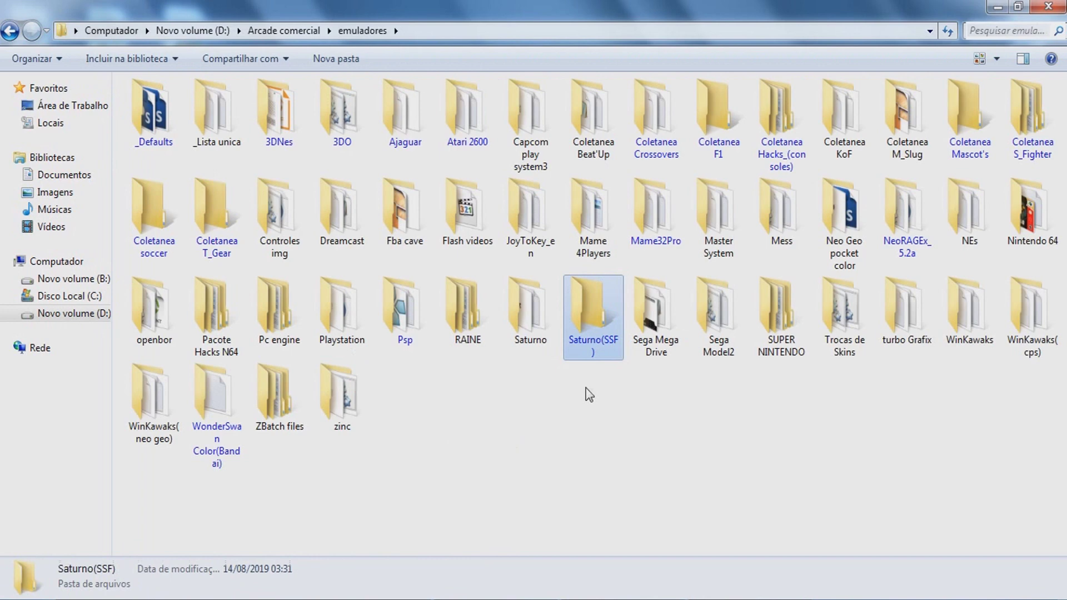
{"action": "double_click", "coordinate": [600, 345]}
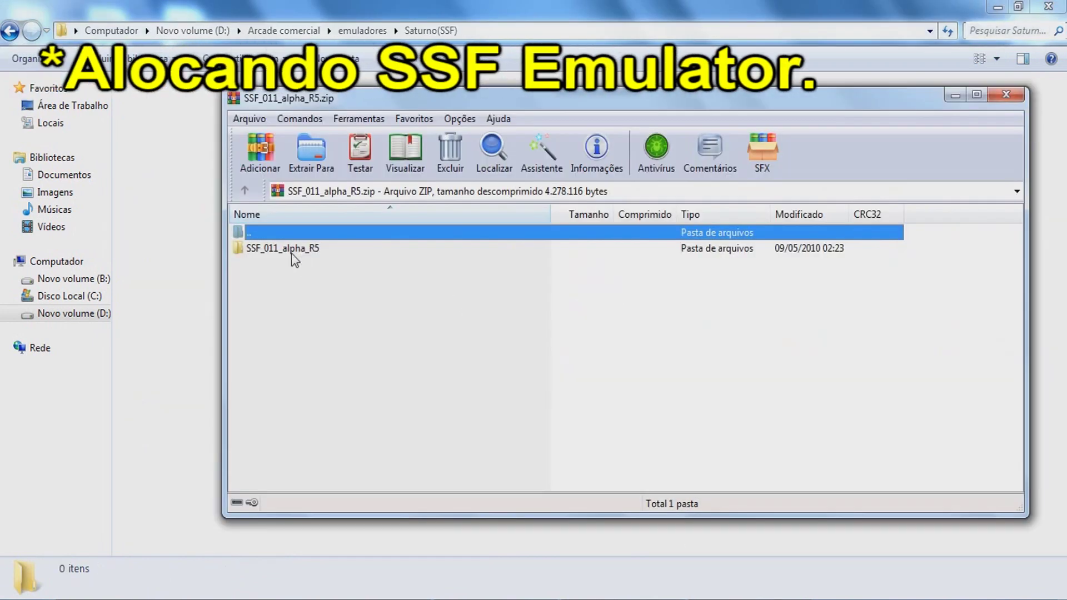
Step: Extract all files and folders inside the archive's SSF_011_alpha_R5 folder into the Saturno(SSF) folder
{"action": "left_click", "coordinate": [295, 250]}
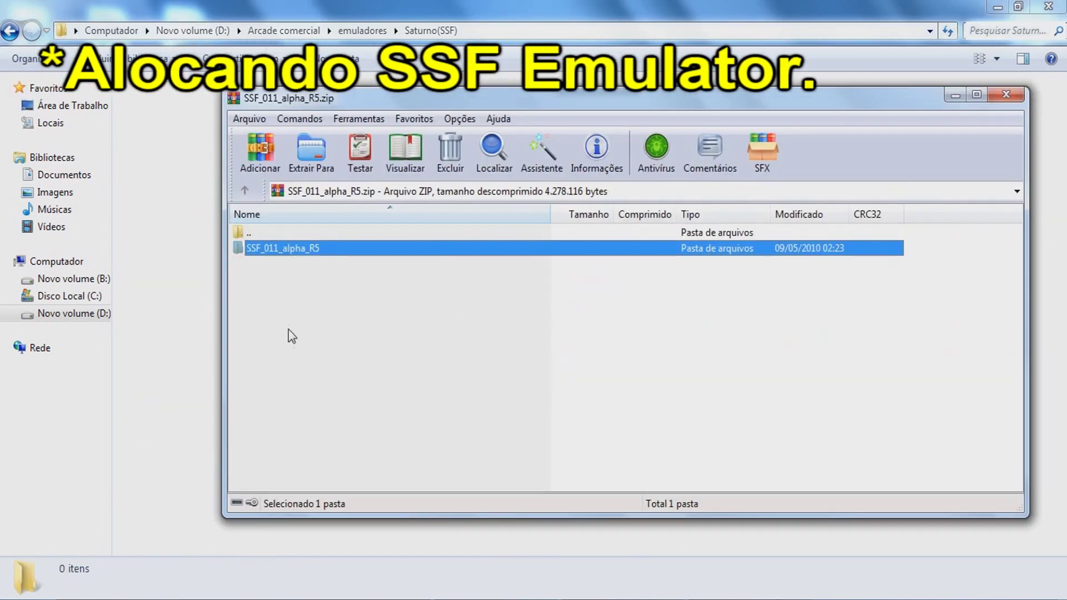
{"action": "double_click", "coordinate": [276, 251]}
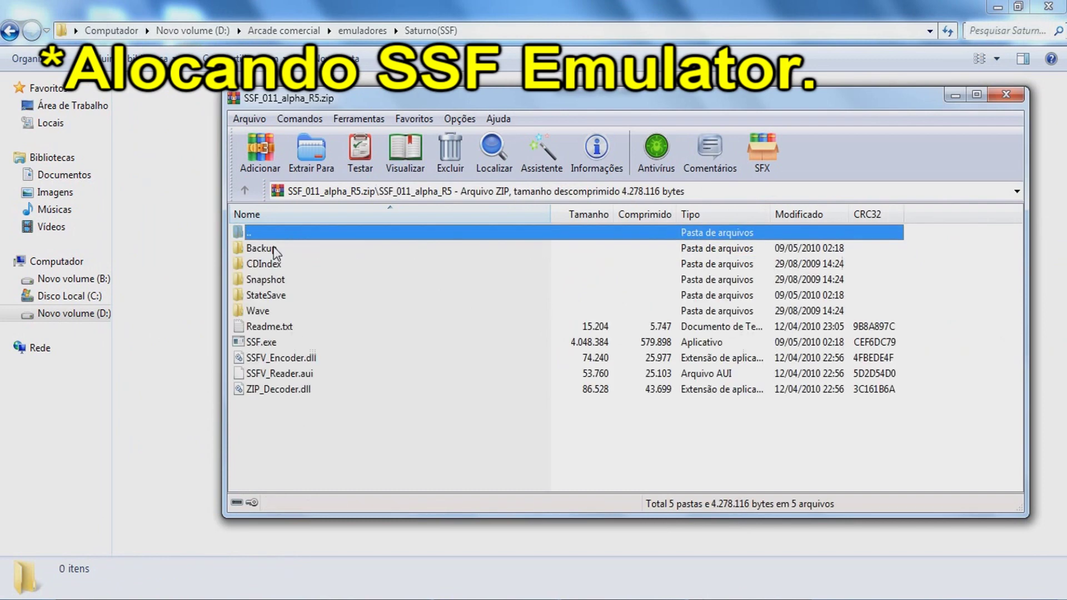
{"action": "left_click_drag", "start_coordinate": [275, 422], "coordinate": [266, 276]}
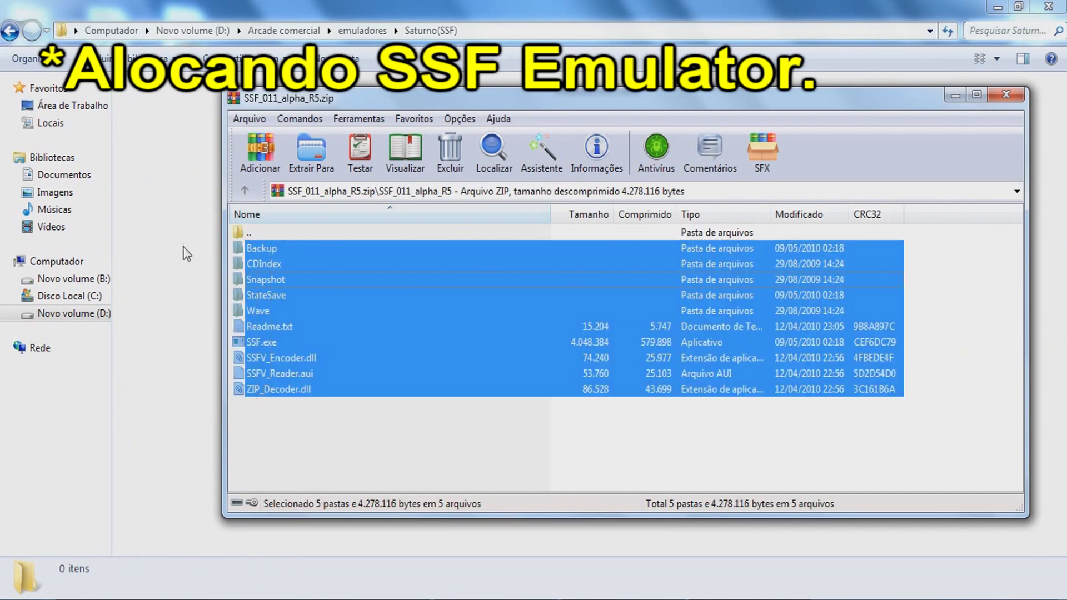
{"action": "left_click_drag", "start_coordinate": [186, 254], "coordinate": [186, 254]}
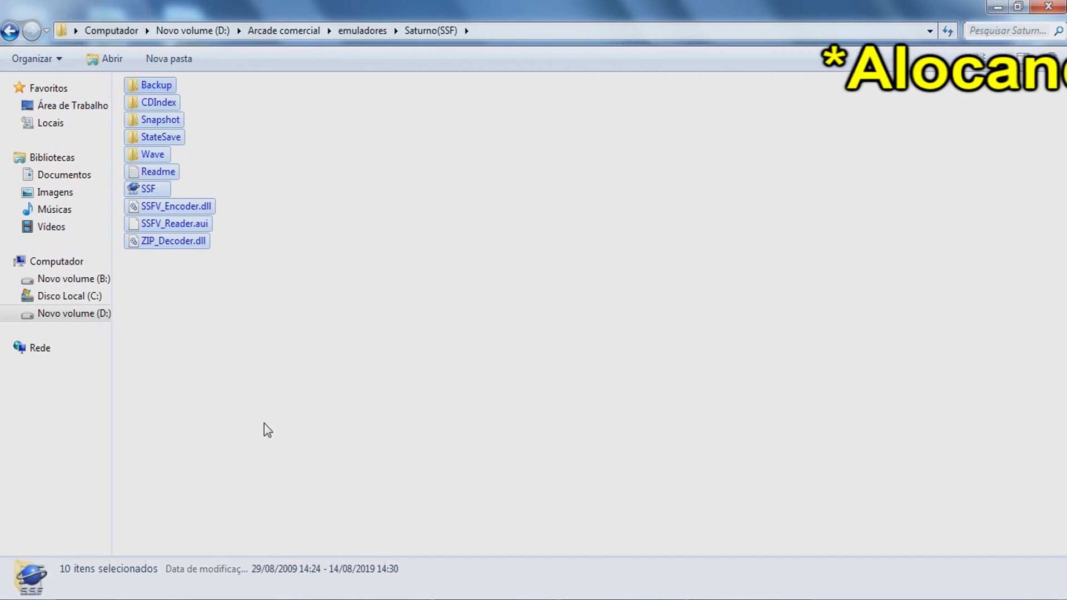
{"action": "left_click", "coordinate": [264, 424]}
{"action": "right_click", "coordinate": [291, 307]}
{"action": "left_click", "coordinate": [324, 368]}
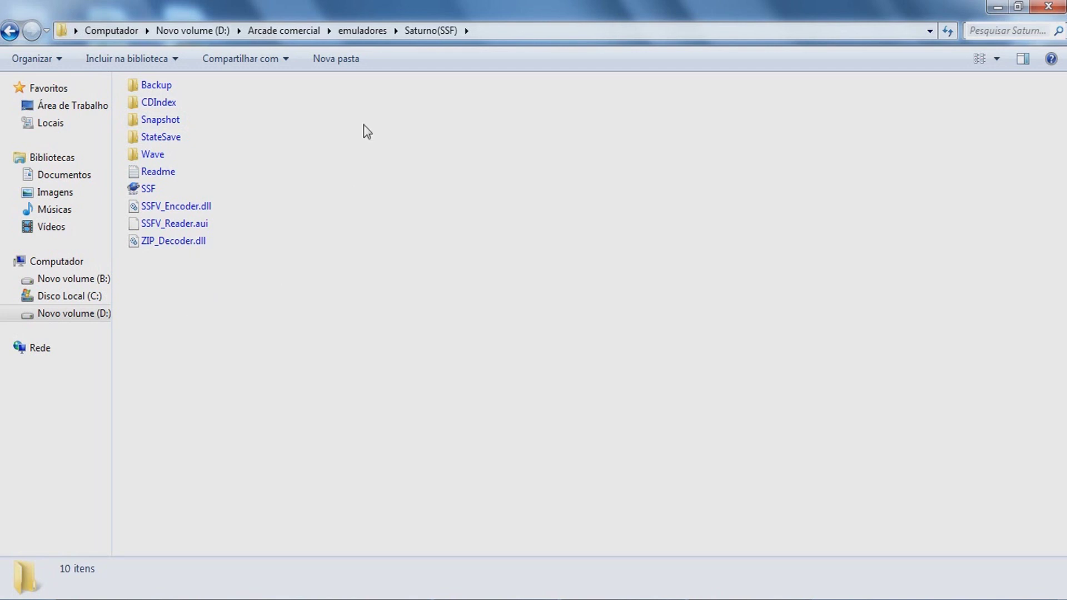
Step: Create a new folder named Bios in the Saturno(SSF) folder
{"action": "left_click", "coordinate": [342, 62]}
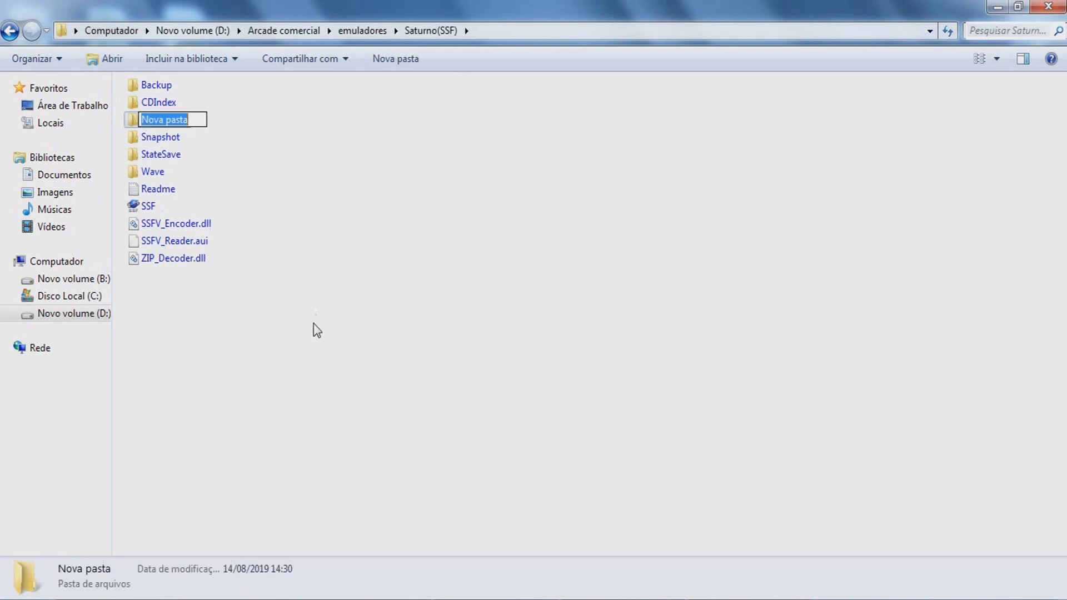
{"action": "type", "text": "Bios"}
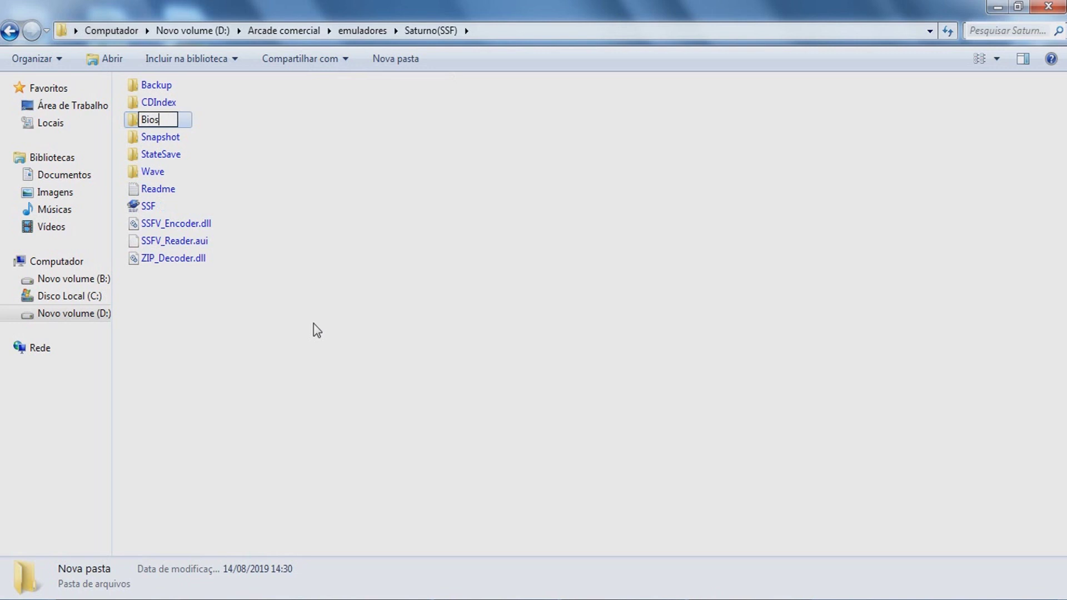
{"action": "key", "text": "Return"}
{"action": "right_click", "coordinate": [309, 324]}
{"action": "left_click", "coordinate": [346, 392]}
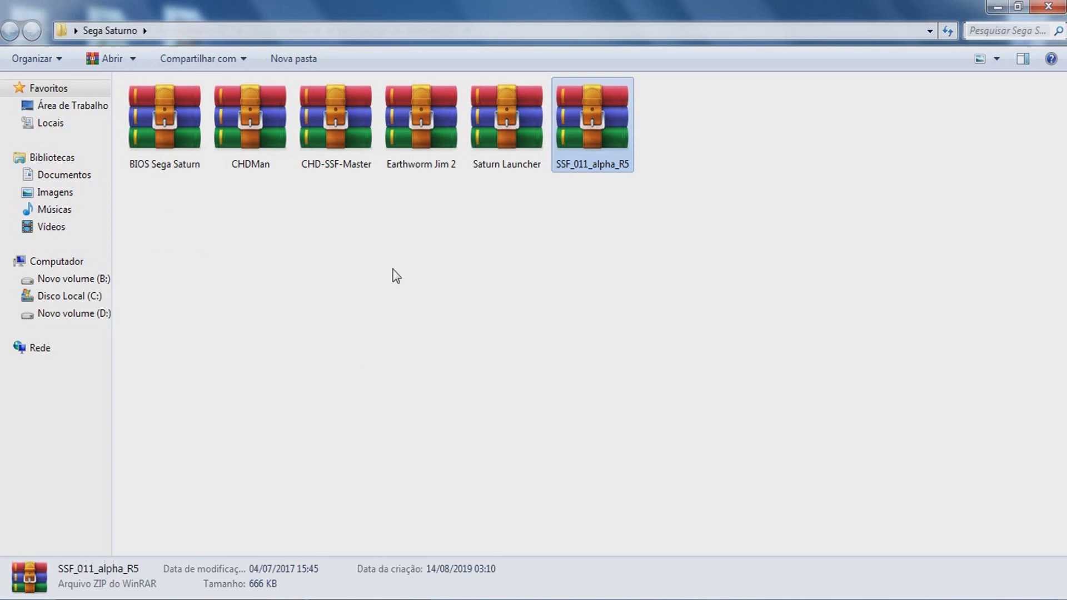
Step: Delete the SSF_011_alpha_R5 archive from the Sega Saturno folder
{"action": "left_click", "coordinate": [527, 357]}
{"action": "left_click", "coordinate": [582, 108]}
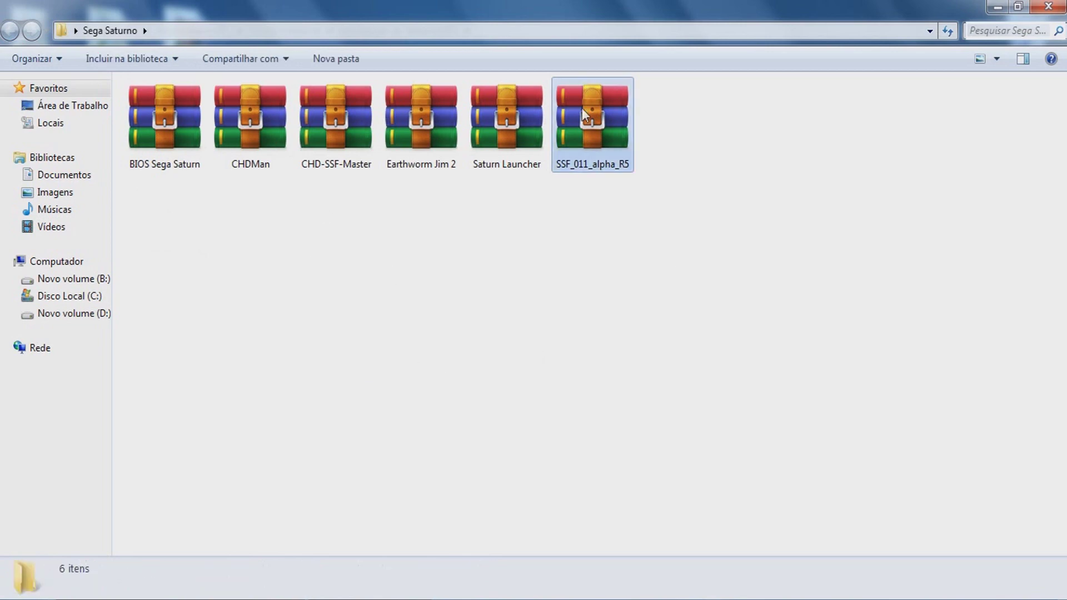
{"action": "right_click", "coordinate": [586, 143]}
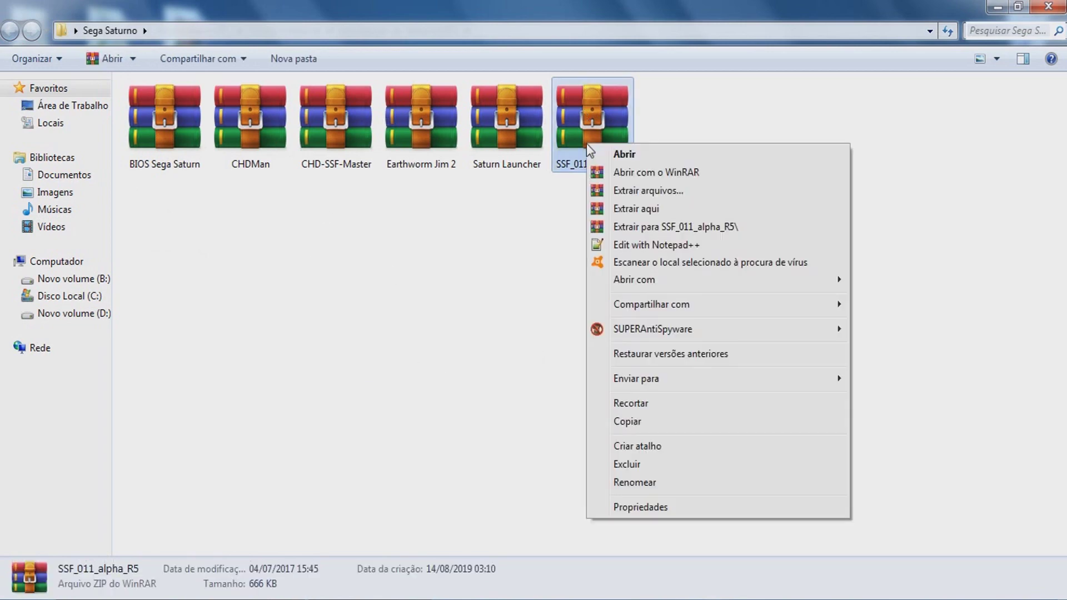
{"action": "left_click", "coordinate": [635, 464]}
{"action": "left_click", "coordinate": [583, 371]}
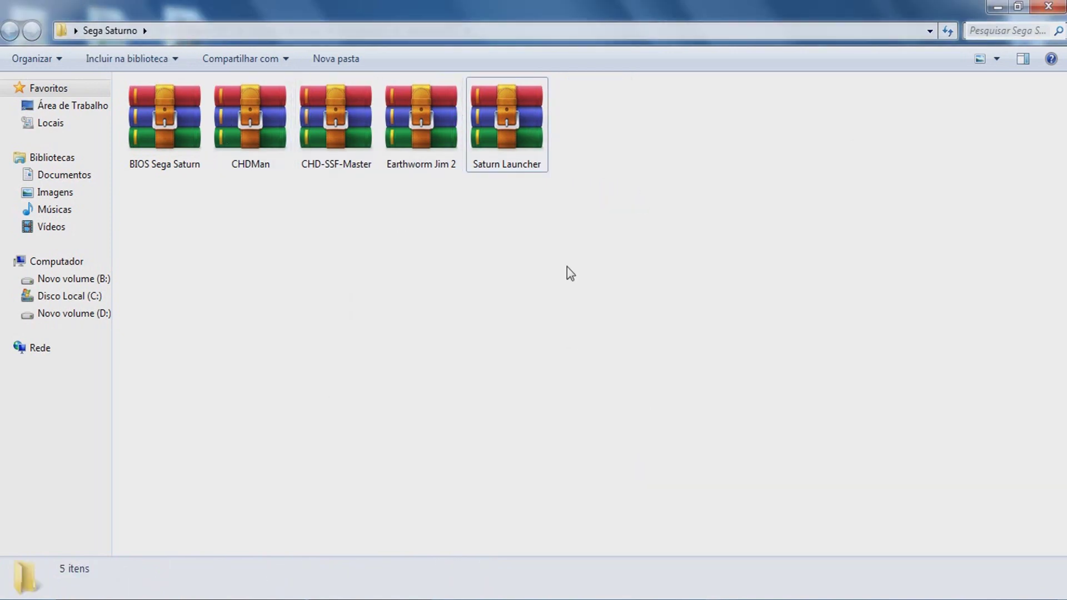
Step: Arrange the Saturno(SSF) and Sega Saturno folder windows side by side, each filling half of the screen
{"action": "left_click", "coordinate": [1017, 6]}
{"action": "left_click_drag", "start_coordinate": [125, 22], "coordinate": [1065, 127]}
{"action": "left_click", "coordinate": [506, 14]}
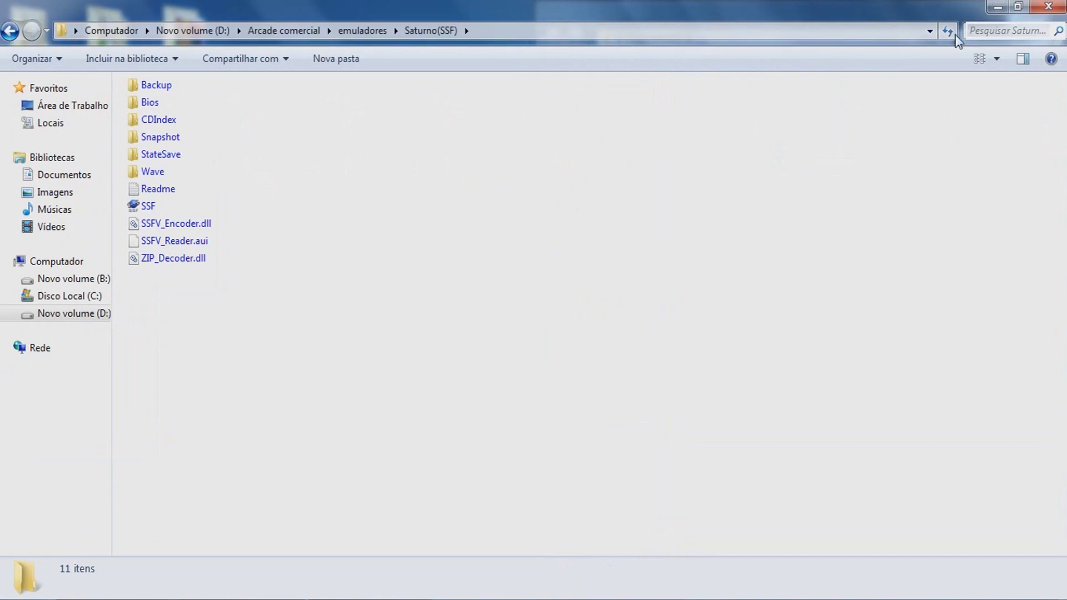
{"action": "left_click", "coordinate": [1016, 6]}
{"action": "left_click_drag", "start_coordinate": [436, 11], "coordinate": [1, 133]}
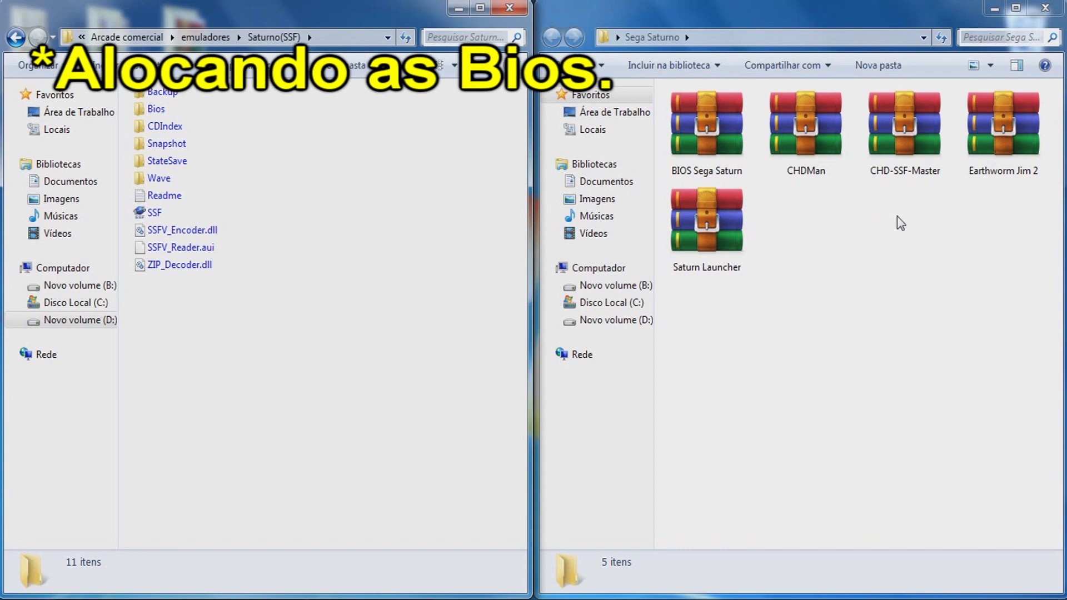
Step: Open the BIOS Sega Saturn archive and the empty Bios folder so both are accessible together
{"action": "left_click", "coordinate": [713, 141]}
{"action": "double_click", "coordinate": [713, 142]}
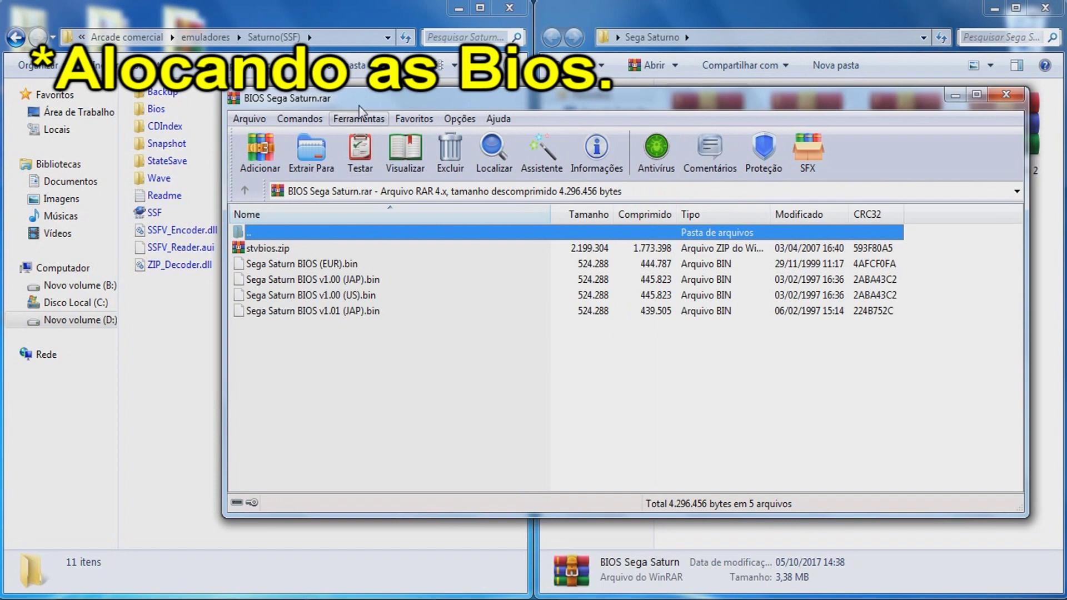
{"action": "left_click_drag", "start_coordinate": [368, 105], "coordinate": [489, 140]}
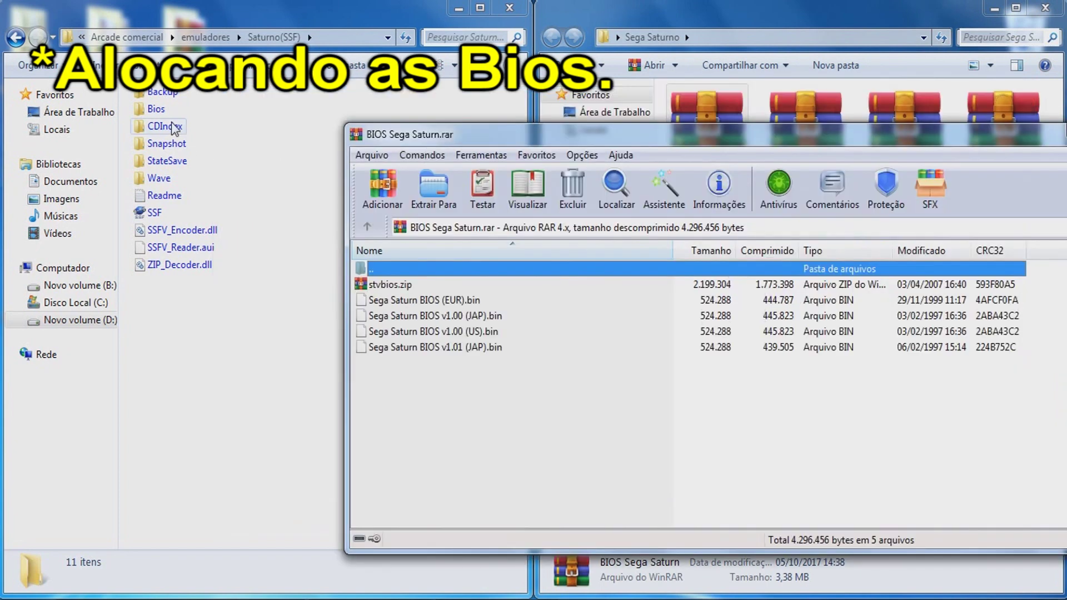
{"action": "double_click", "coordinate": [156, 109]}
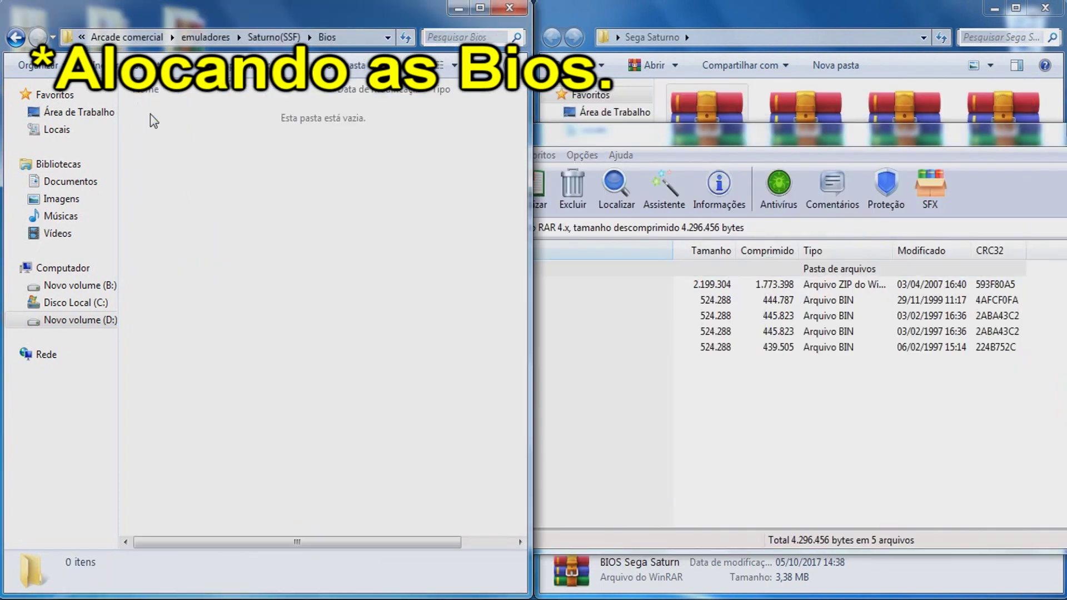
Step: Extract stvbios.zip and the four Sega Saturn BIOS .bin files into the Bios folder, then close the archive
{"action": "left_click_drag", "start_coordinate": [478, 468], "coordinate": [383, 281]}
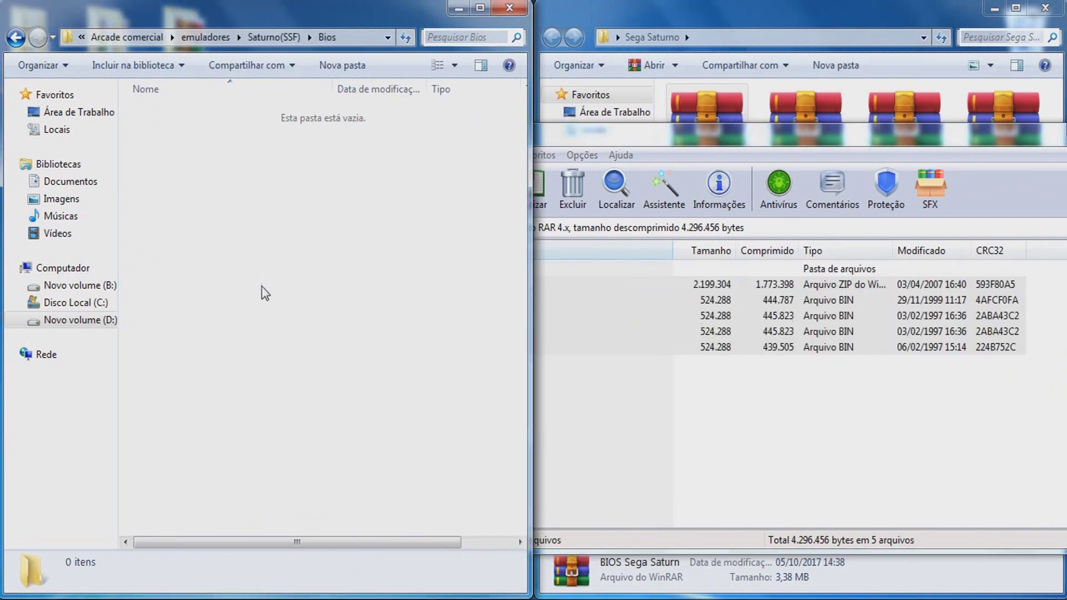
{"action": "left_click", "coordinate": [264, 292]}
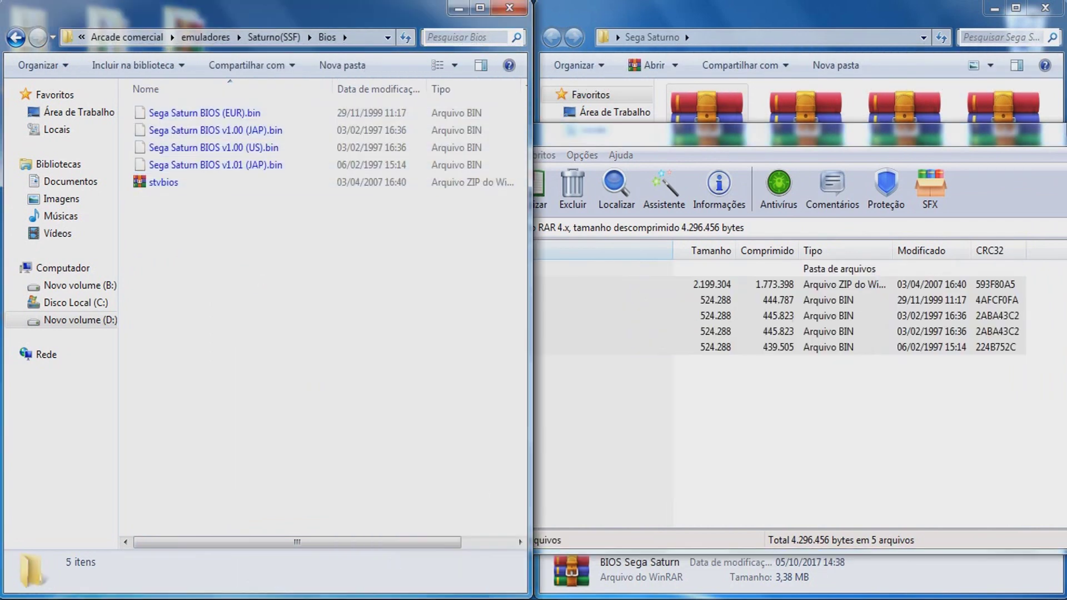
{"action": "right_click", "coordinate": [439, 599]}
{"action": "left_click", "coordinate": [439, 573]}
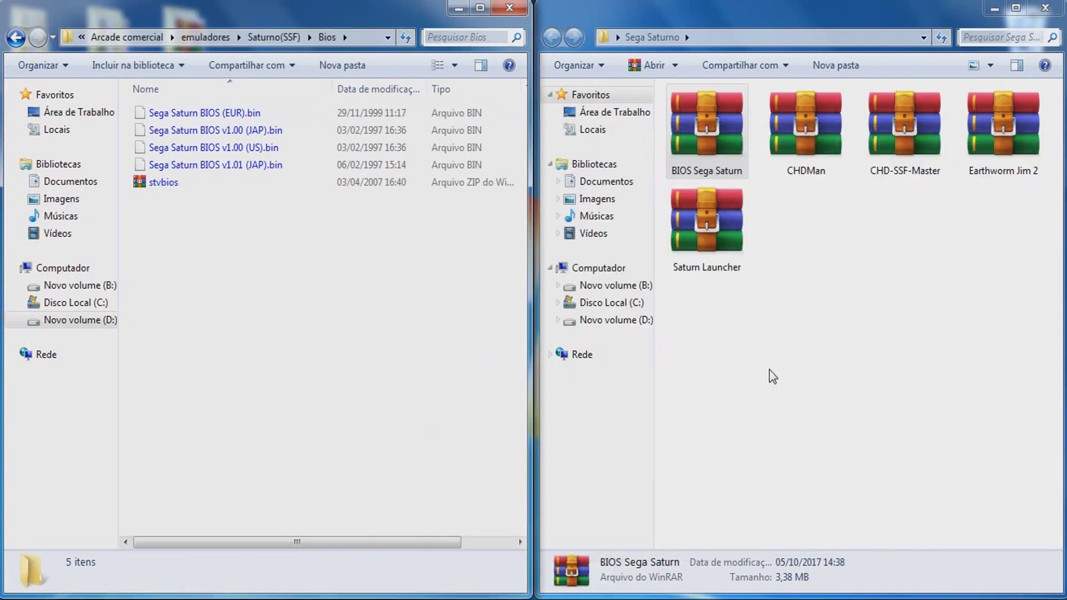
Step: Delete the BIOS Sega Saturn archive and return from the Bios folder to the Saturno(SSF) folder
{"action": "right_click", "coordinate": [717, 154]}
{"action": "left_click", "coordinate": [733, 427]}
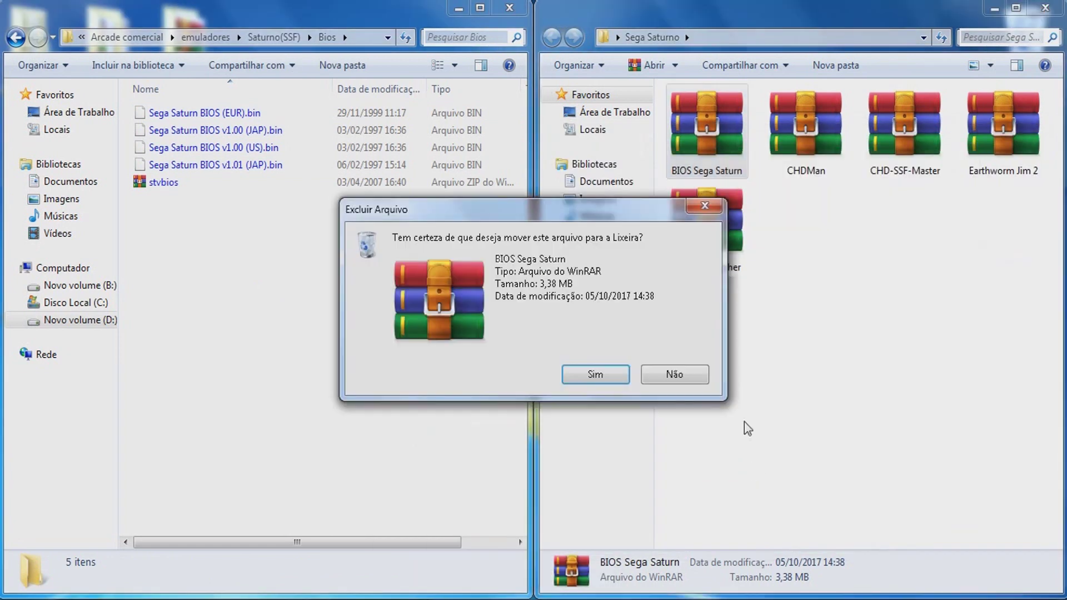
{"action": "left_click", "coordinate": [595, 374]}
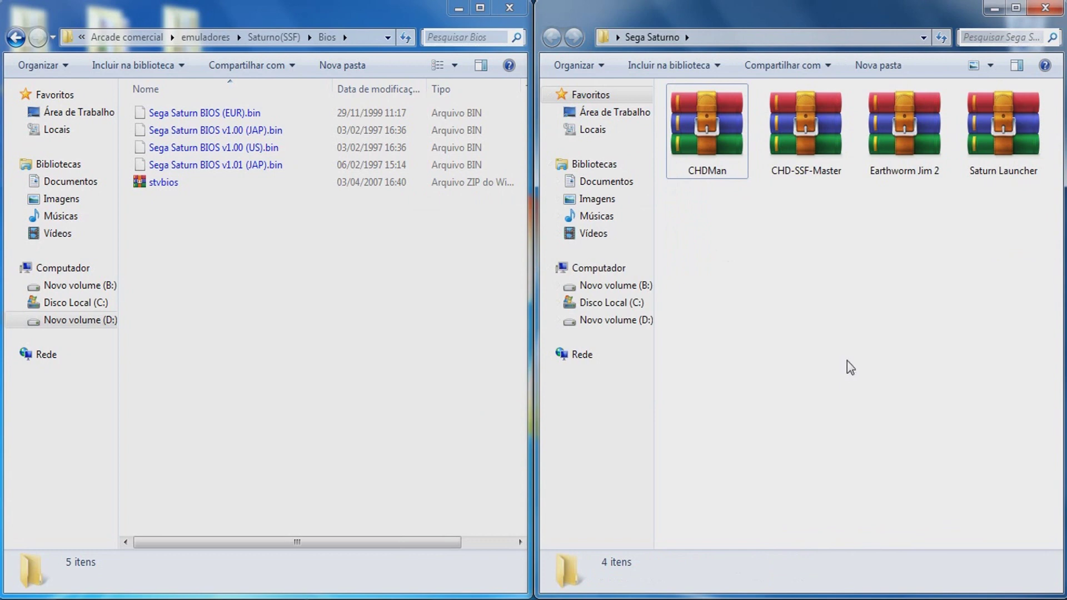
{"action": "left_click", "coordinate": [16, 37]}
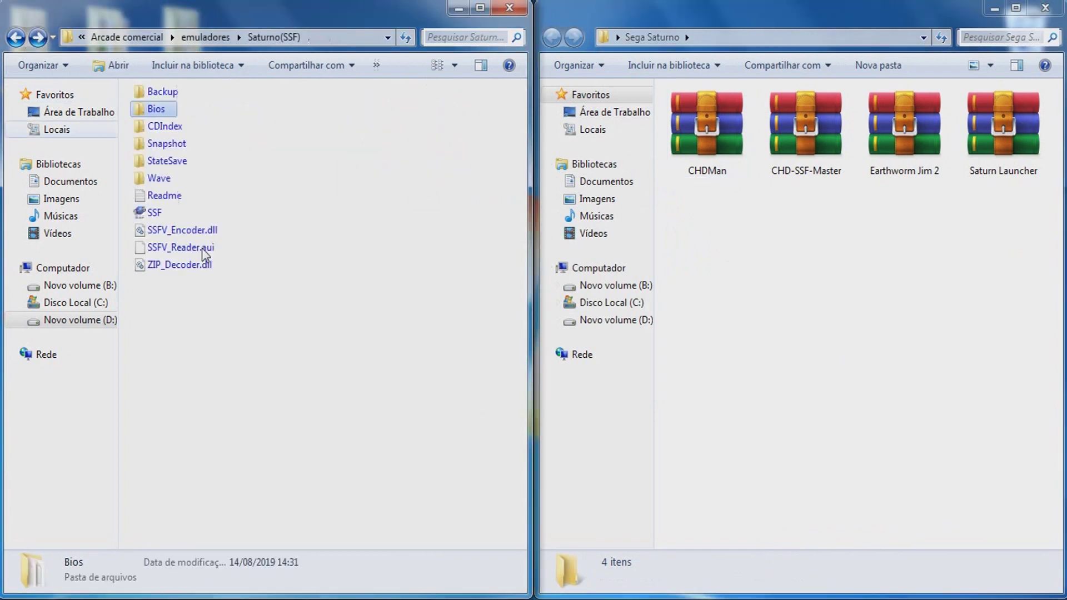
{"action": "left_click", "coordinate": [361, 347]}
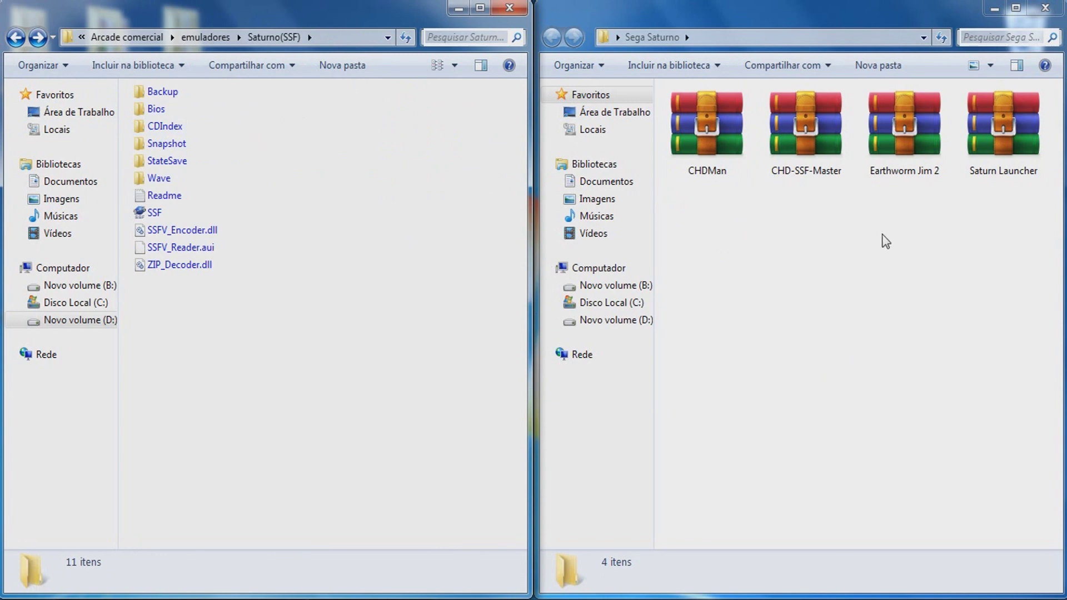
Step: Extract emulador.bat and launcher_ssf.bat from the Saturn Launcher archive into the Saturno(SSF) folder, then close the archive
{"action": "double_click", "coordinate": [1002, 123]}
{"action": "left_click_drag", "start_coordinate": [404, 311], "coordinate": [175, 321]}
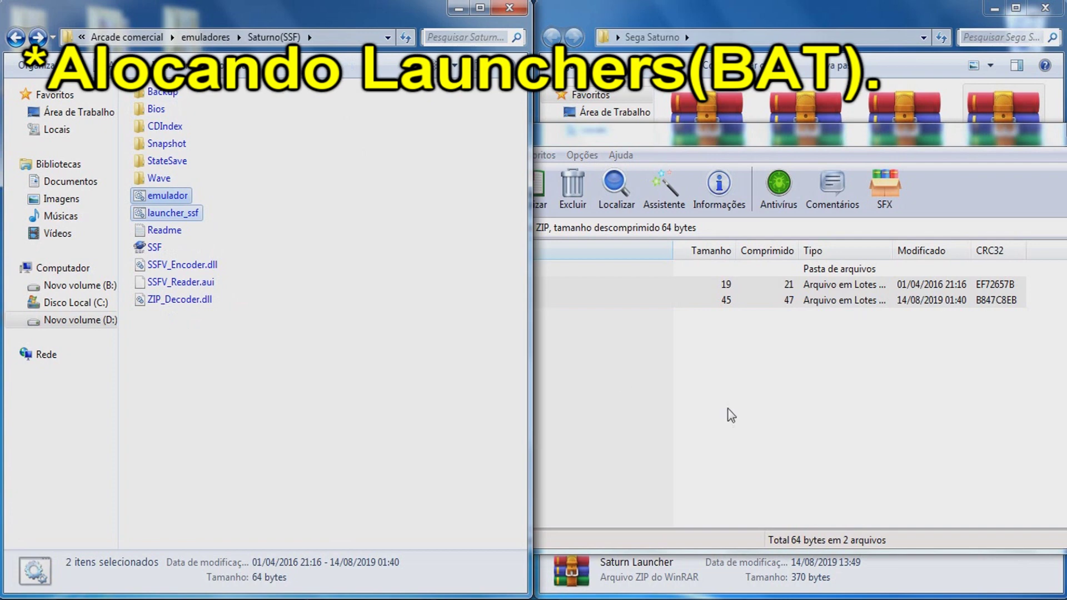
{"action": "left_click_drag", "start_coordinate": [979, 139], "coordinate": [731, 160]}
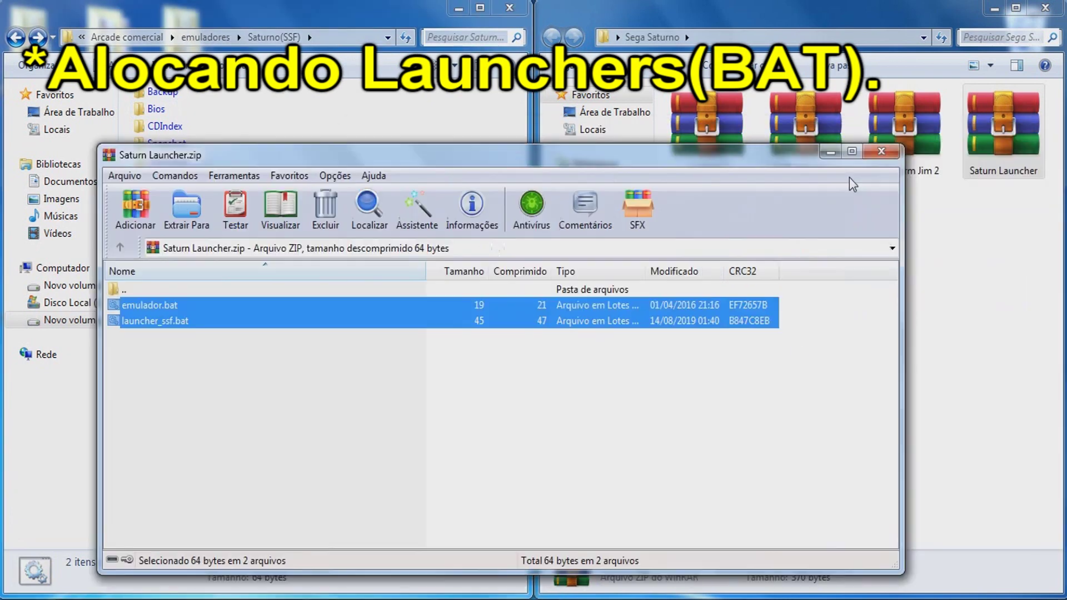
{"action": "left_click", "coordinate": [881, 151]}
Step: Delete the Saturn Launcher archive from the Sega Saturno folder
{"action": "left_click", "coordinate": [995, 152]}
{"action": "right_click", "coordinate": [995, 152]}
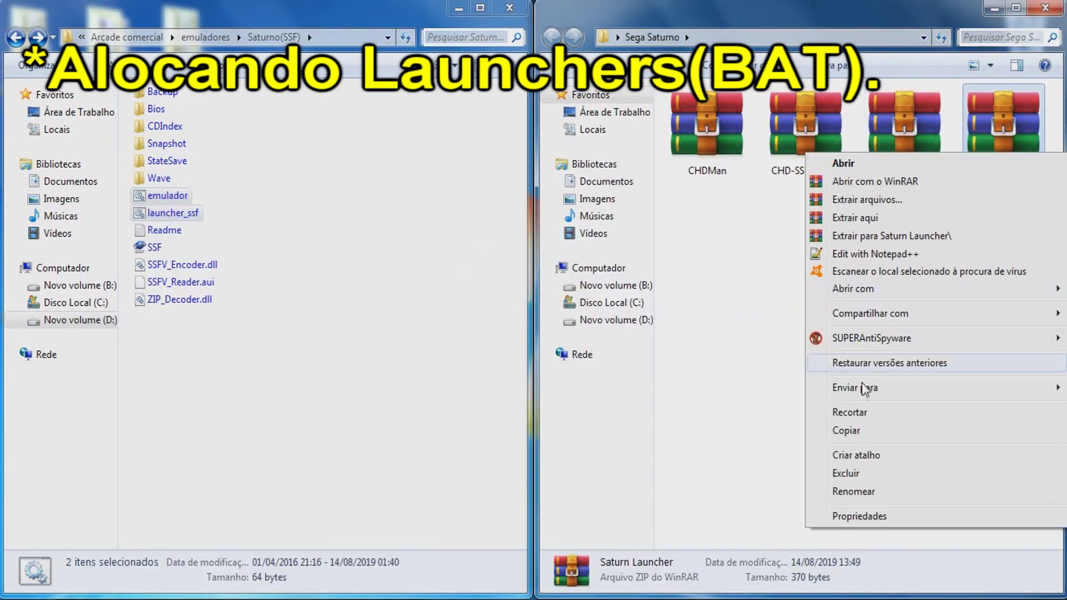
{"action": "left_click", "coordinate": [847, 476]}
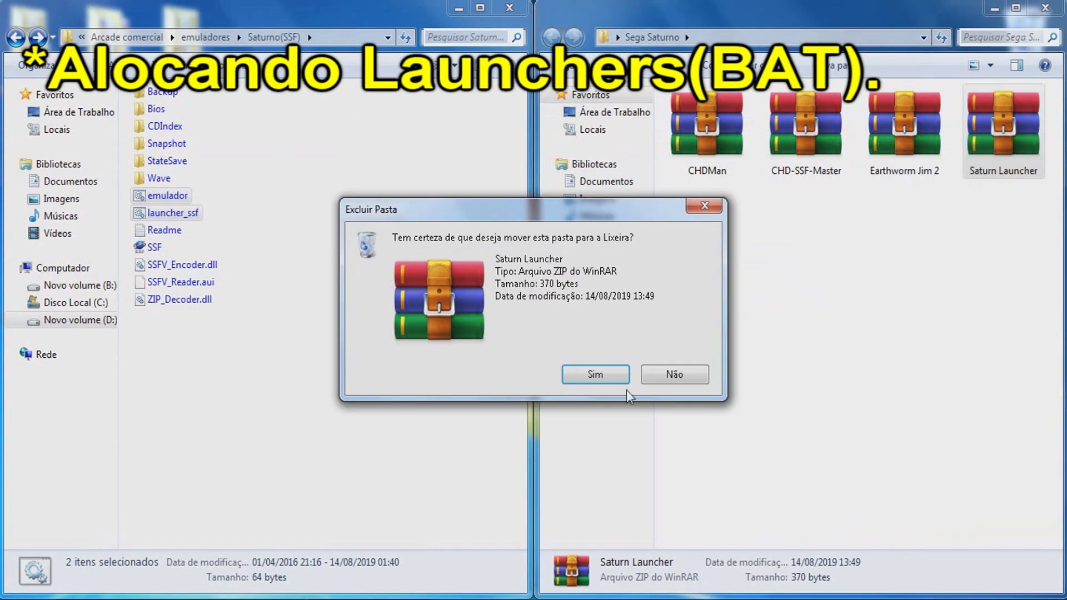
{"action": "left_click", "coordinate": [578, 382]}
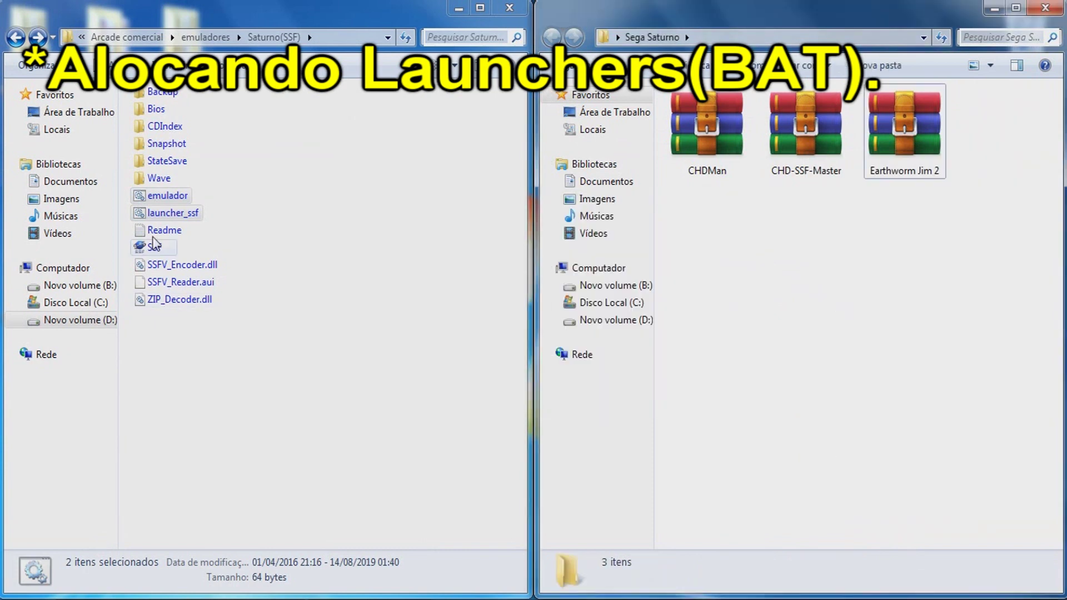
Step: Open launcher_ssf for editing, ensure its command reads "SSFLoader.exe earthworm_jim_2.chd", and close the file
{"action": "left_click", "coordinate": [155, 197]}
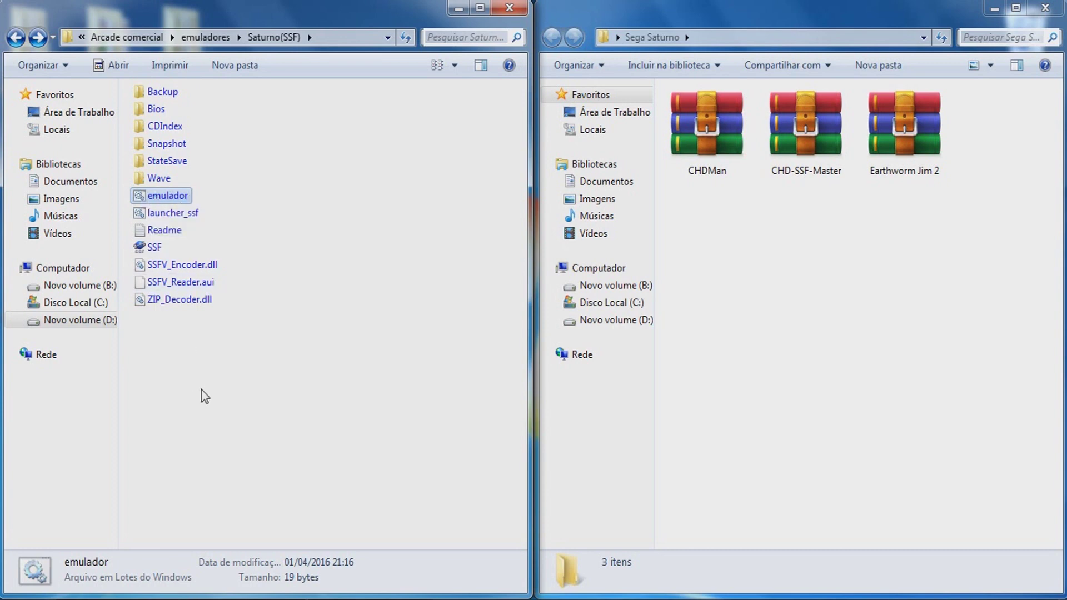
{"action": "left_click", "coordinate": [166, 214]}
{"action": "right_click", "coordinate": [166, 214]}
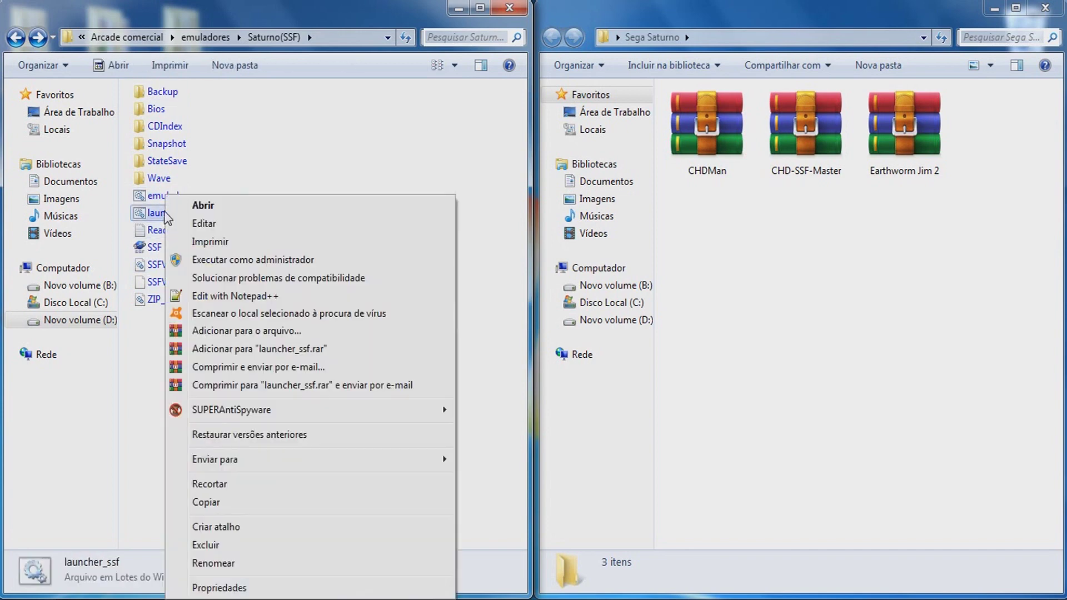
{"action": "left_click", "coordinate": [211, 223]}
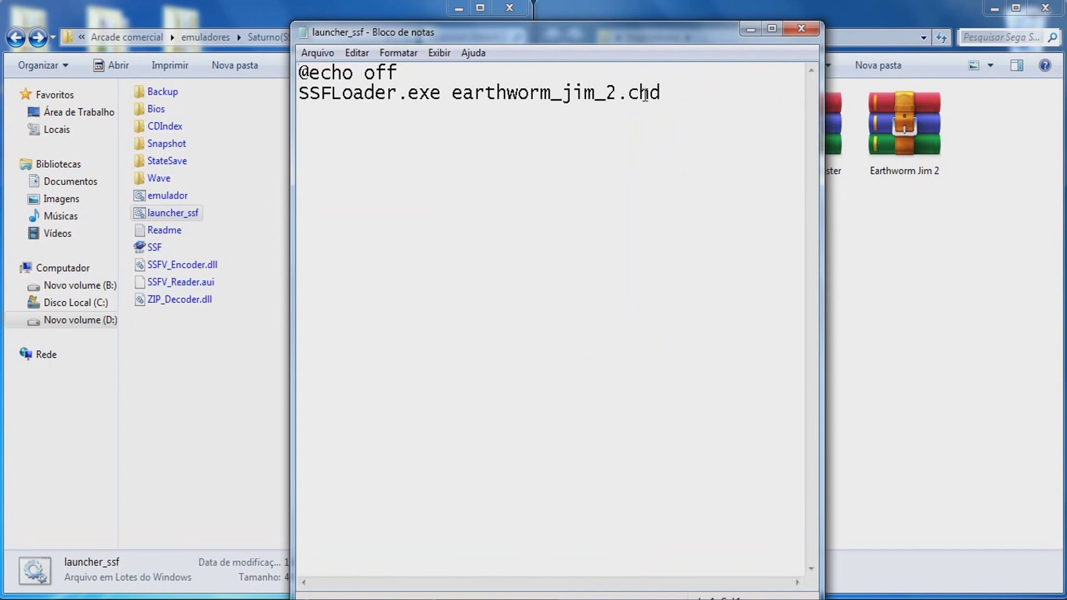
{"action": "left_click", "coordinate": [800, 27]}
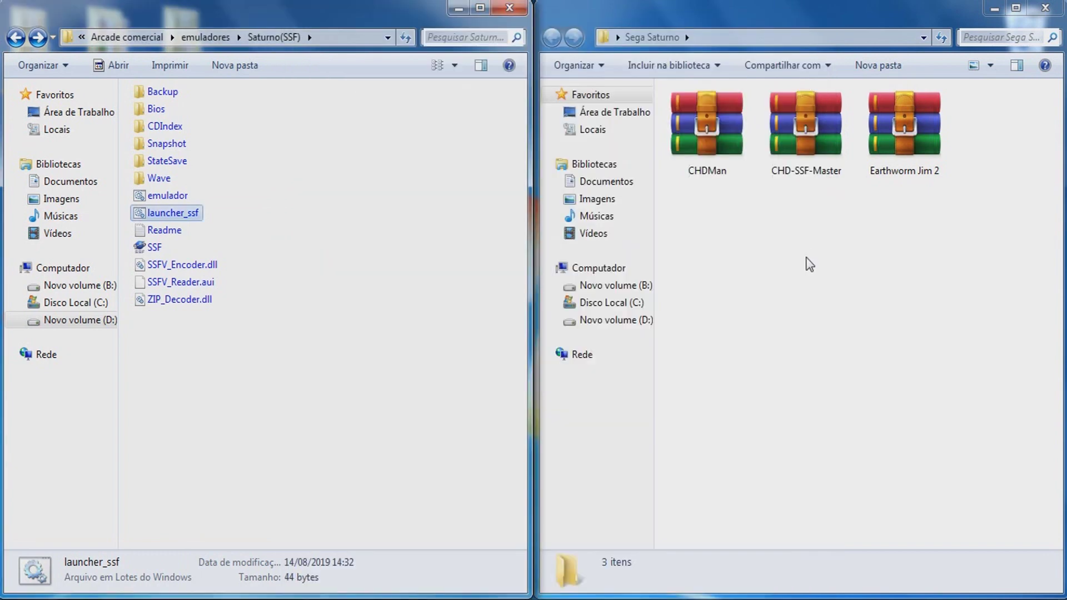
Step: Open the CHD-SSF-Master archive and move its window aside so the Saturno(SSF) files stay accessible
{"action": "left_click", "coordinate": [815, 168]}
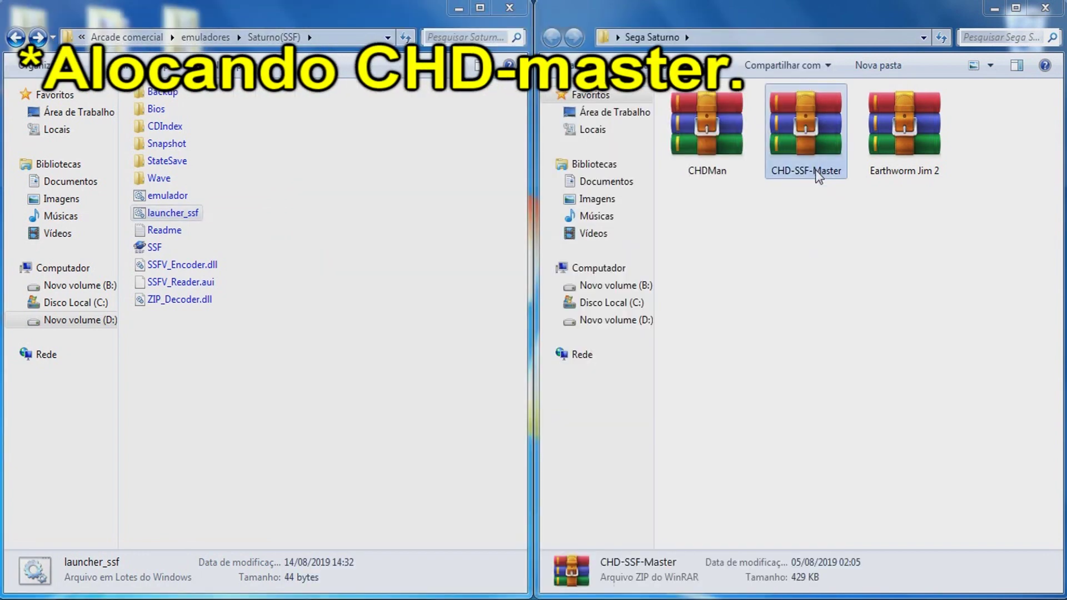
{"action": "double_click", "coordinate": [809, 145]}
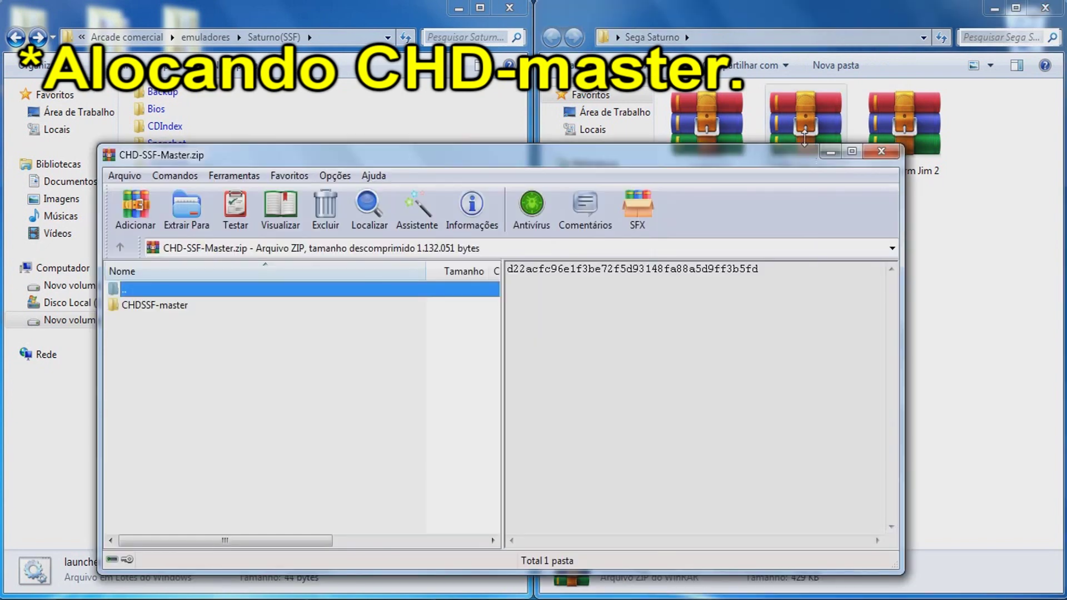
{"action": "left_click_drag", "start_coordinate": [515, 155], "coordinate": [856, 93]}
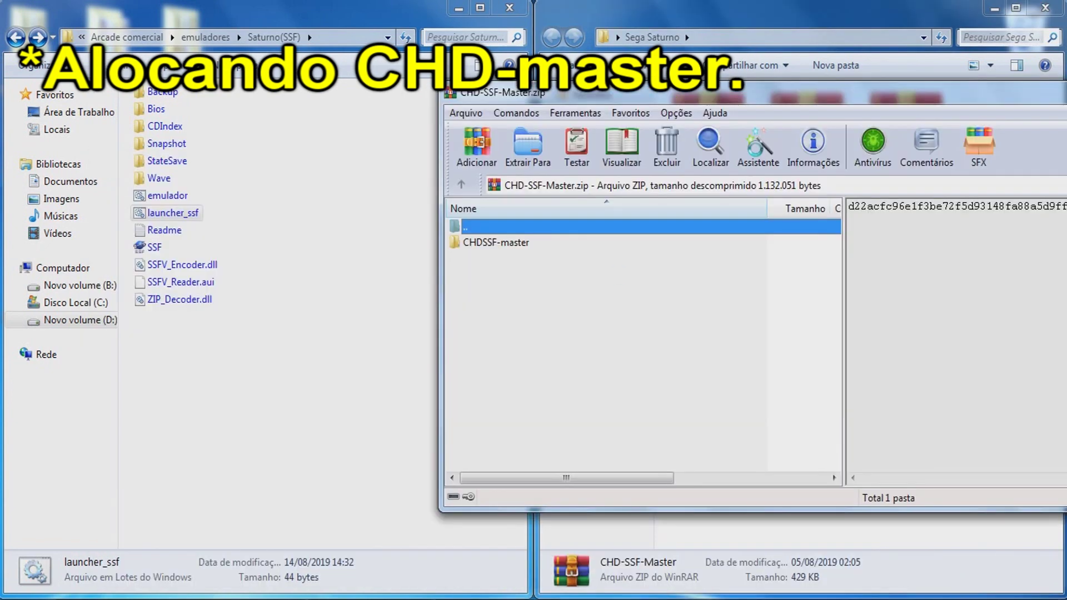
{"action": "left_click", "coordinate": [490, 243]}
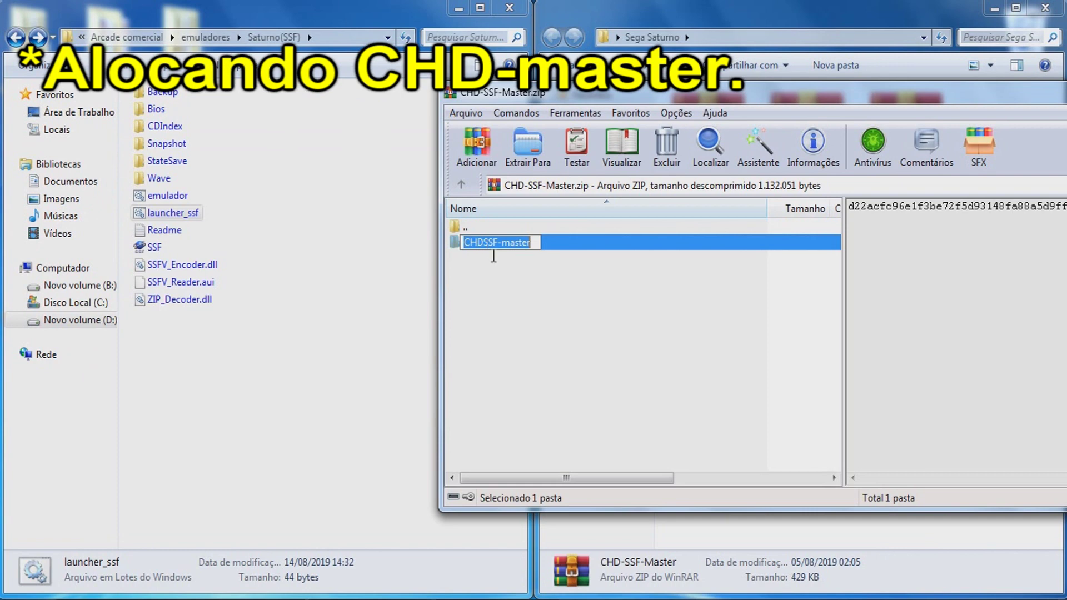
{"action": "left_click", "coordinate": [489, 245]}
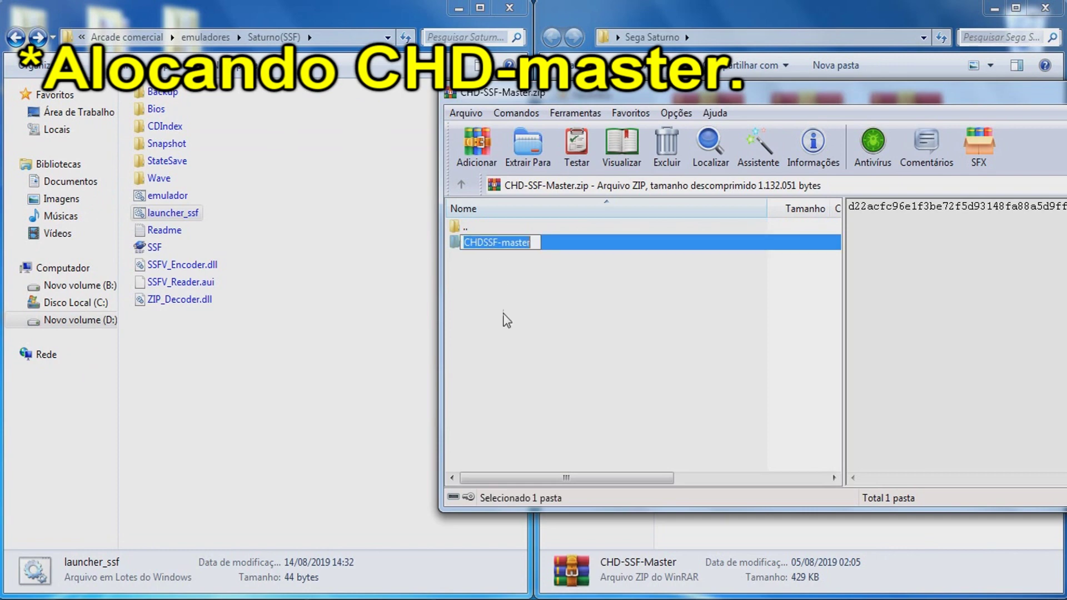
Step: Extract everything inside the archive's CHDSSF-master folder into the Saturno(SSF) folder and close the archive
{"action": "double_click", "coordinate": [491, 241]}
{"action": "left_click_drag", "start_coordinate": [511, 415], "coordinate": [500, 236]}
{"action": "left_click_drag", "start_coordinate": [491, 305], "coordinate": [218, 365]}
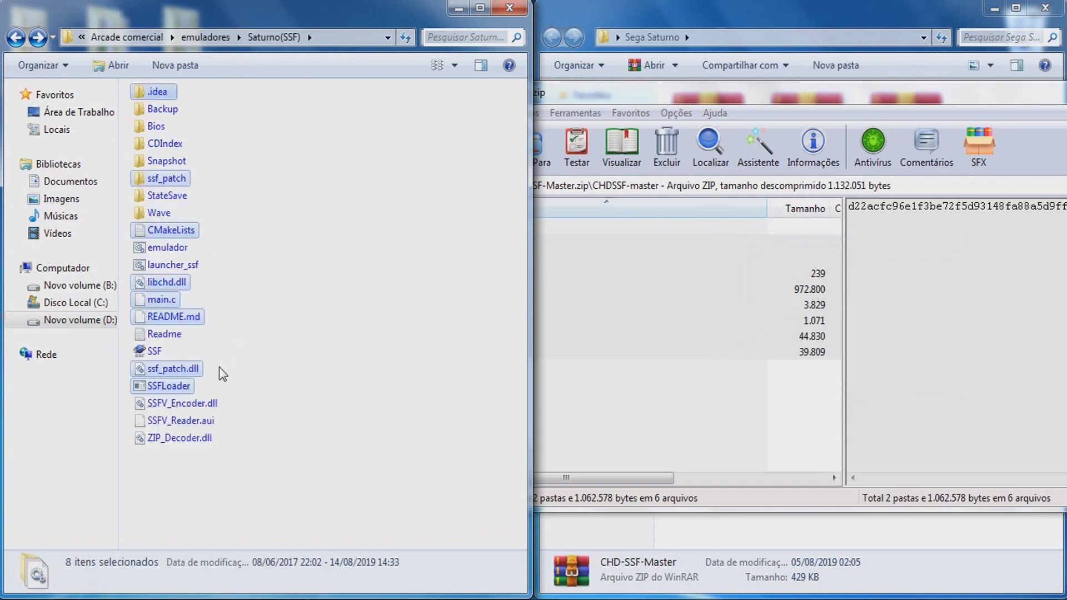
{"action": "left_click", "coordinate": [224, 473]}
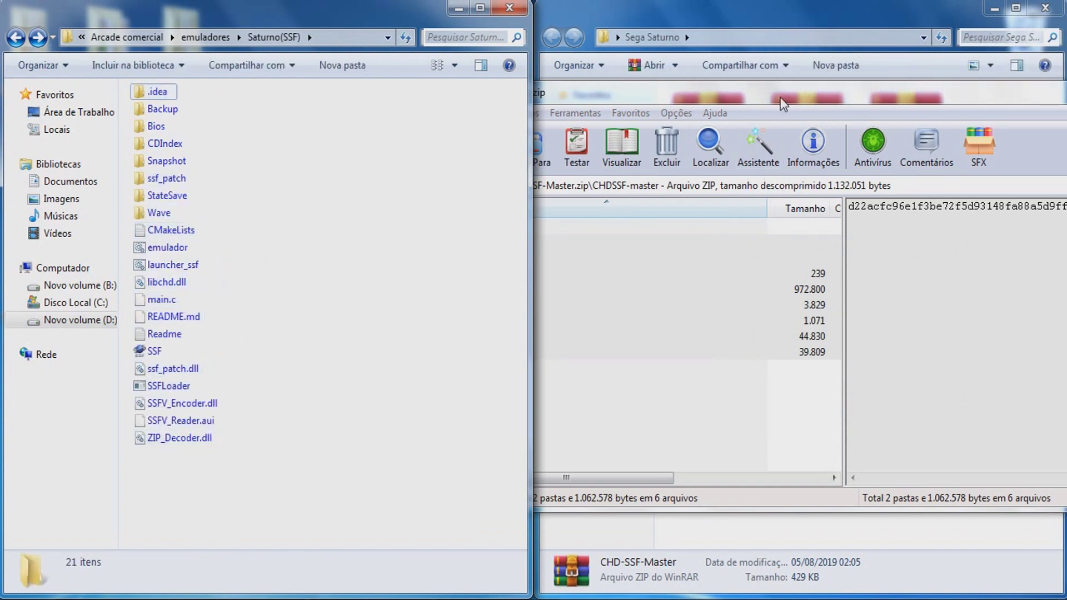
{"action": "left_click", "coordinate": [742, 65]}
{"action": "right_click", "coordinate": [489, 592]}
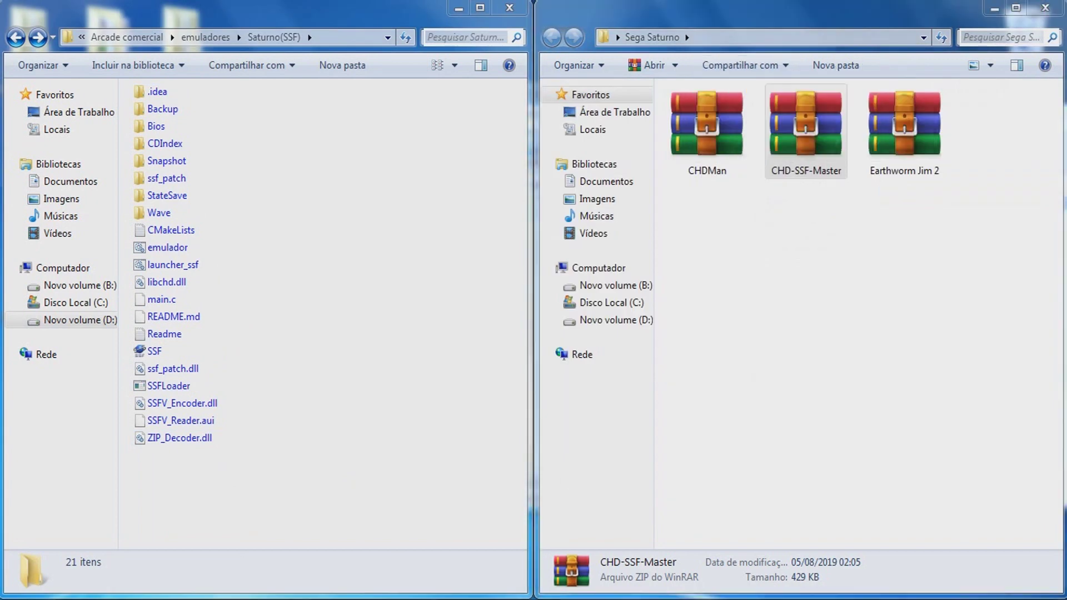
{"action": "left_click", "coordinate": [466, 577]}
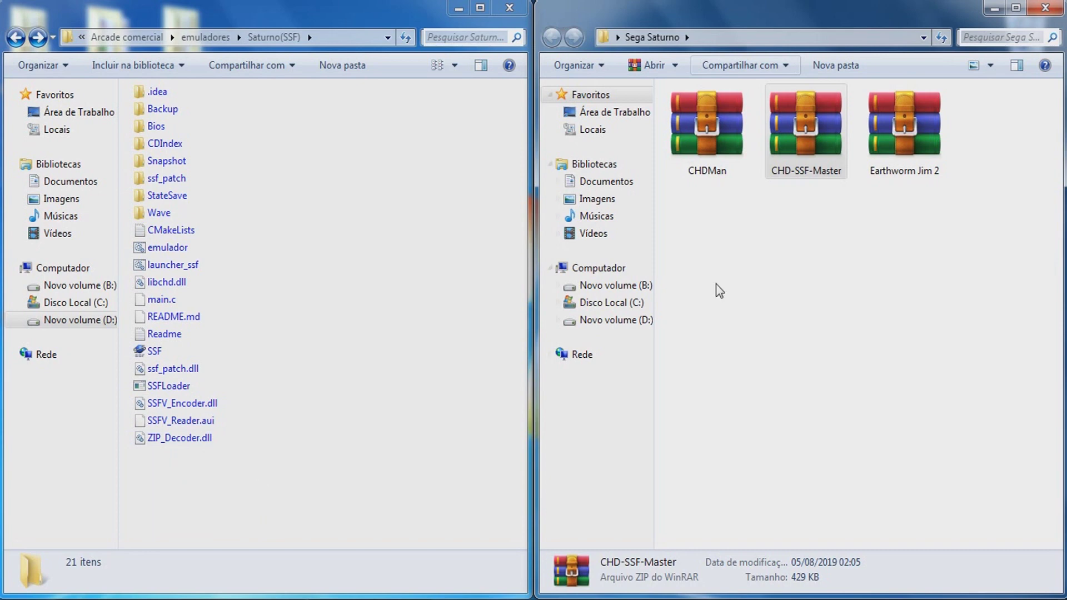
Step: Delete the CHD-SSF-Master archive and refresh the Sega Saturno folder
{"action": "right_click", "coordinate": [807, 129]}
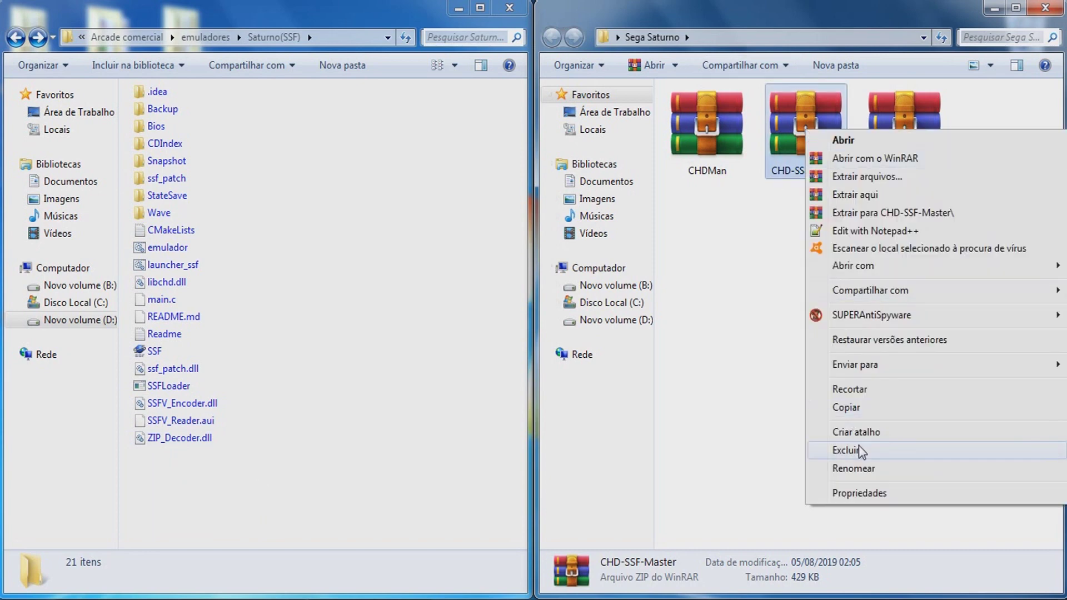
{"action": "left_click", "coordinate": [860, 445]}
{"action": "left_click", "coordinate": [595, 374]}
{"action": "right_click", "coordinate": [779, 240]}
{"action": "left_click", "coordinate": [830, 304]}
Step: Extract earthworm_jim_2.chd from the Earthworm Jim 2 archive into the Saturno(SSF) folder and close the archive
{"action": "left_click", "coordinate": [807, 151]}
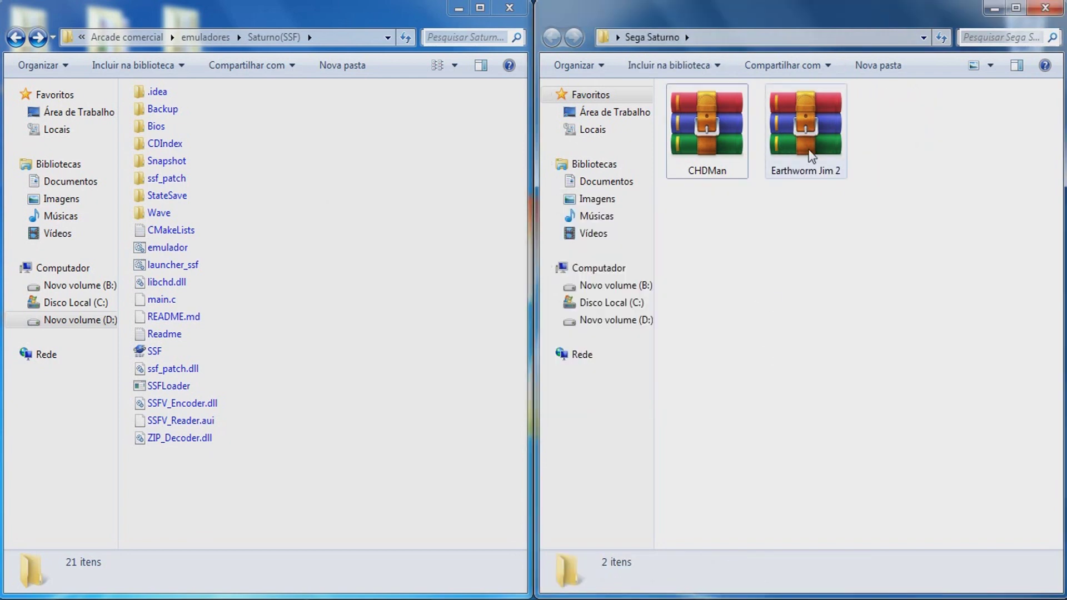
{"action": "double_click", "coordinate": [811, 155]}
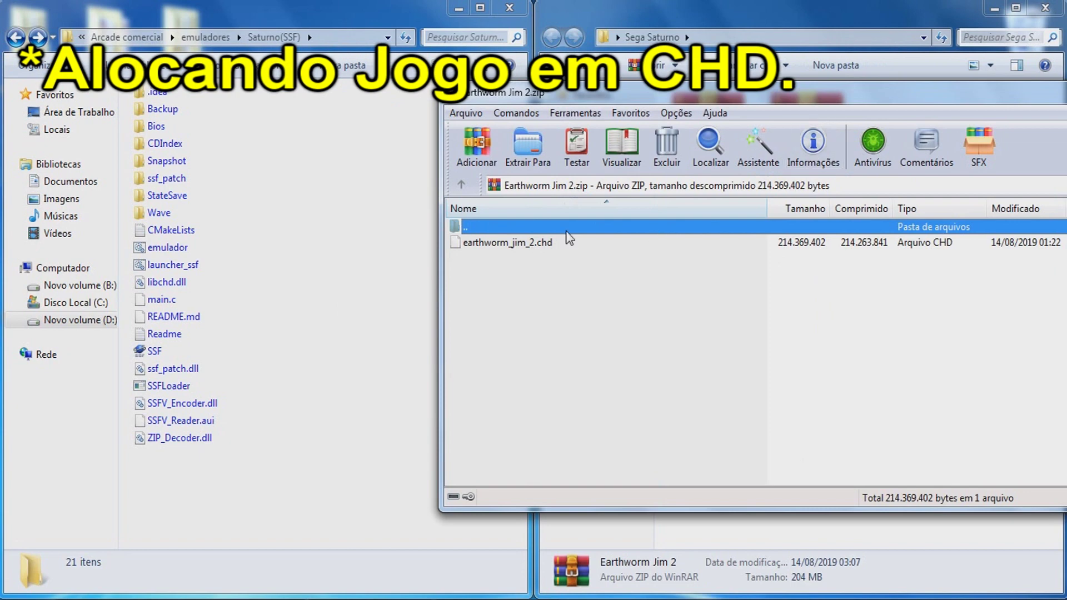
{"action": "left_click", "coordinate": [515, 243]}
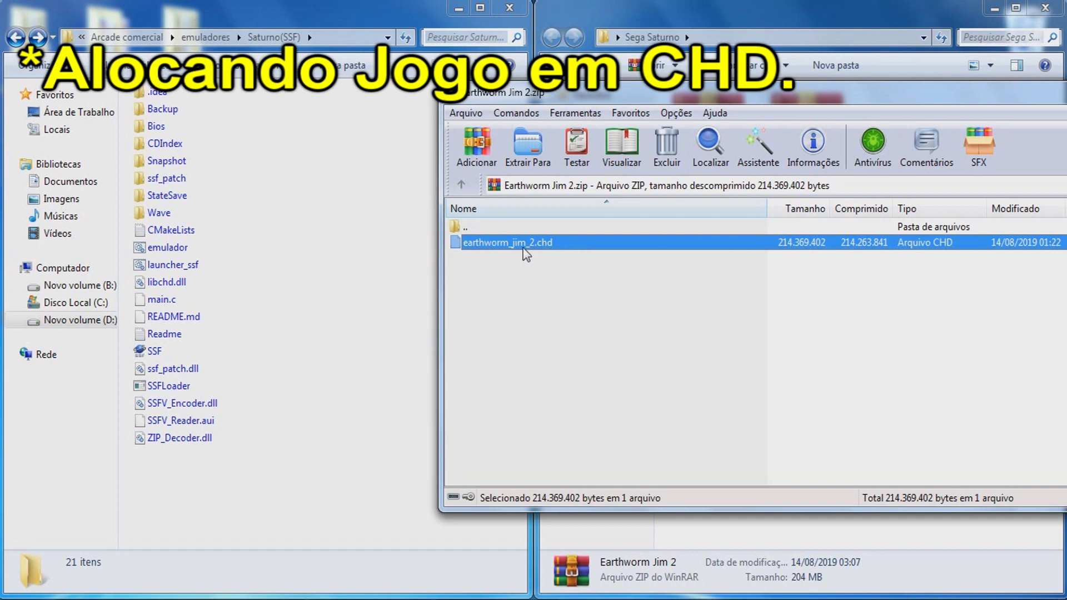
{"action": "left_click_drag", "start_coordinate": [429, 226], "coordinate": [174, 477]}
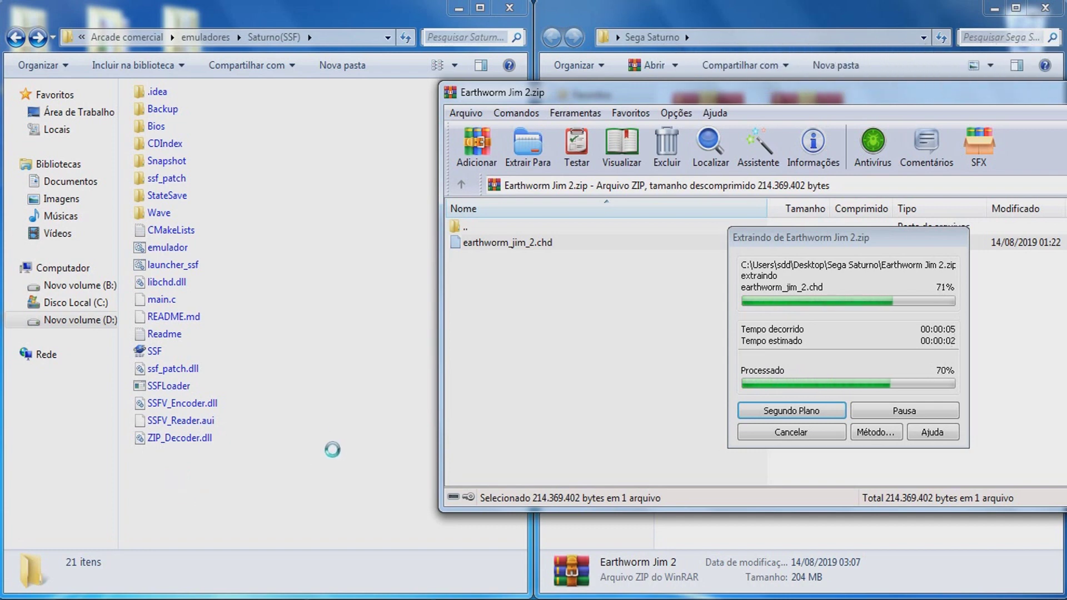
{"action": "right_click", "coordinate": [497, 597]}
{"action": "left_click", "coordinate": [459, 572]}
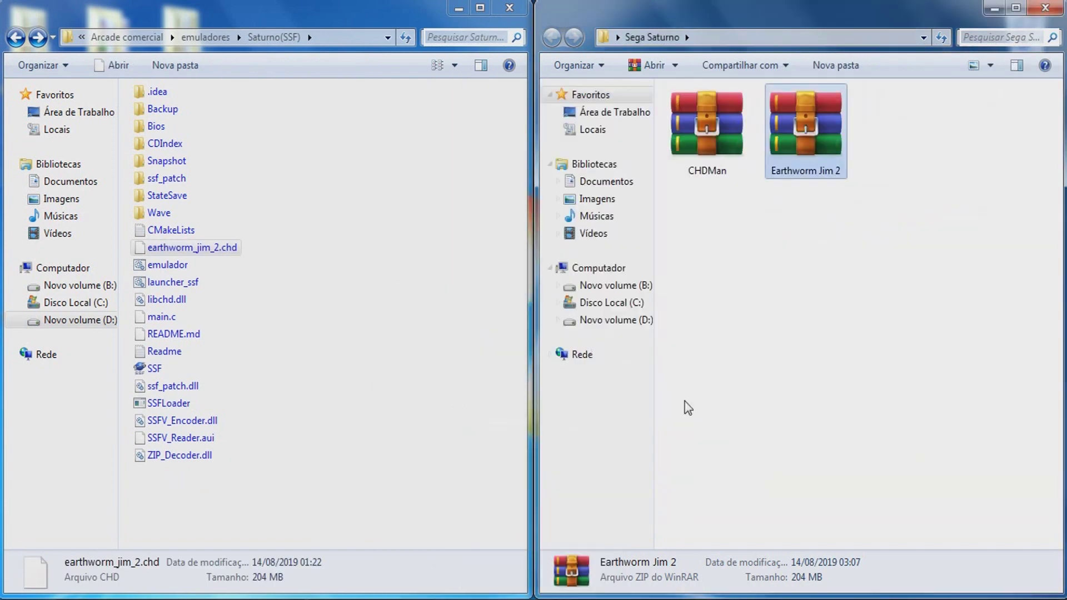
Step: Delete the Earthworm Jim 2 archive from the Sega Saturno folder
{"action": "right_click", "coordinate": [808, 160]}
{"action": "left_click", "coordinate": [848, 478]}
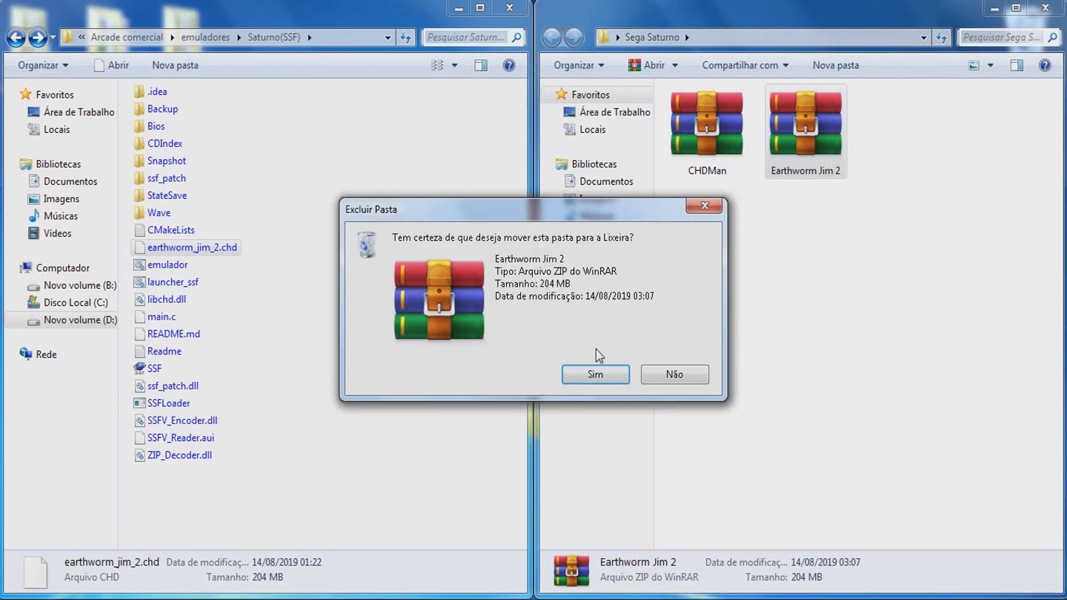
{"action": "left_click", "coordinate": [598, 372]}
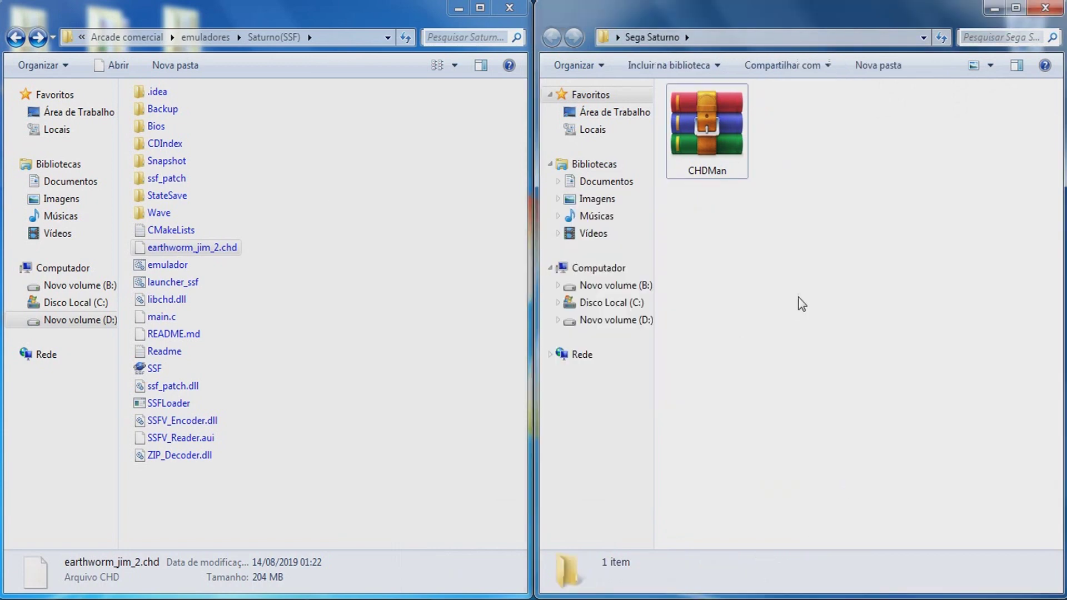
{"action": "left_click", "coordinate": [224, 492]}
{"action": "left_click", "coordinate": [159, 251]}
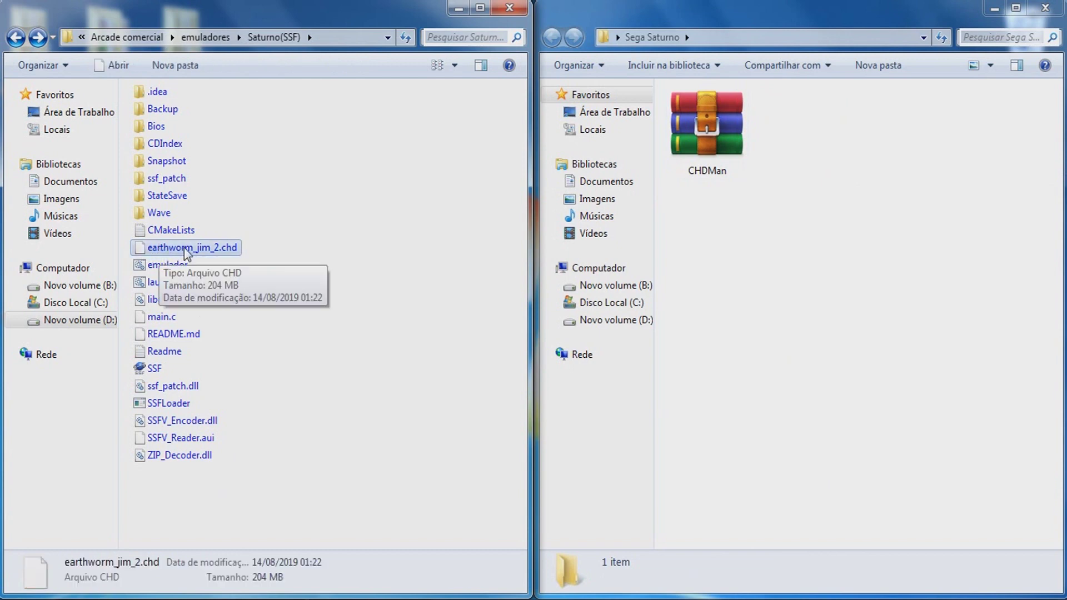
{"action": "left_click", "coordinate": [195, 498]}
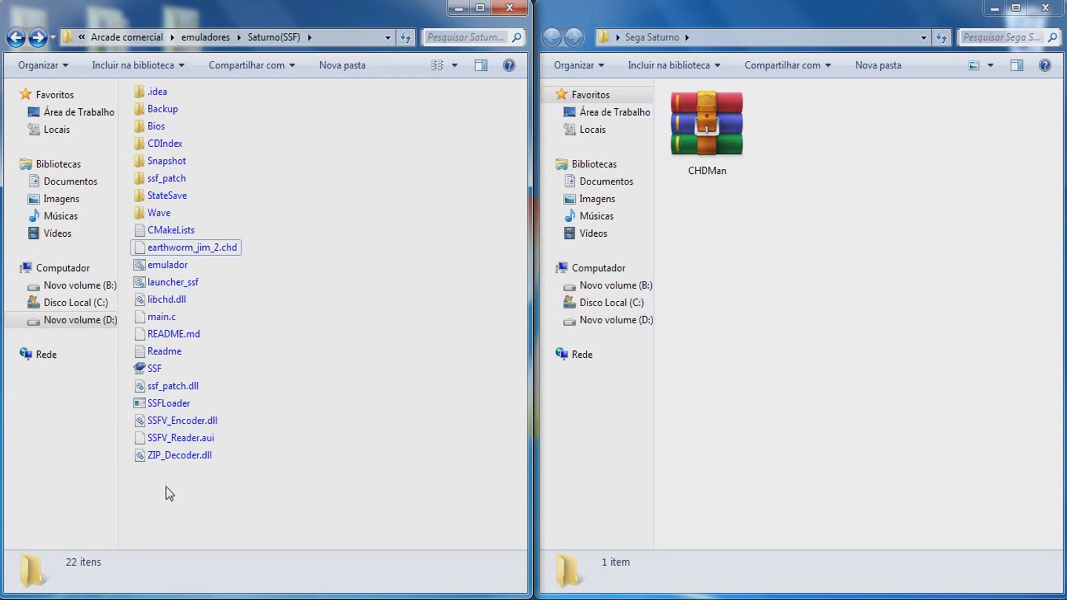
{"action": "left_click", "coordinate": [713, 123]}
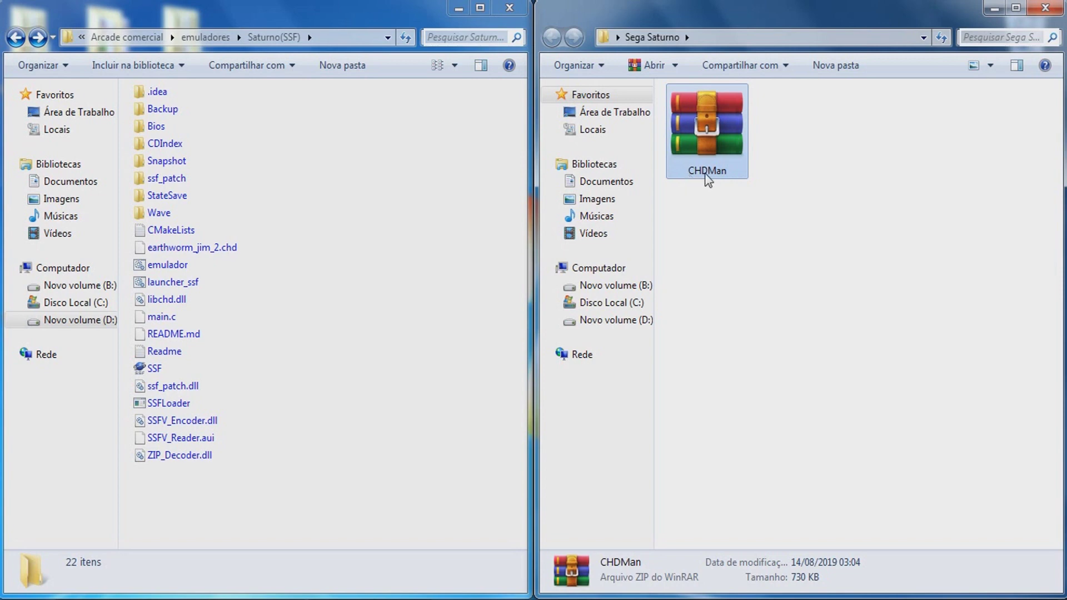
{"action": "left_click", "coordinate": [708, 239]}
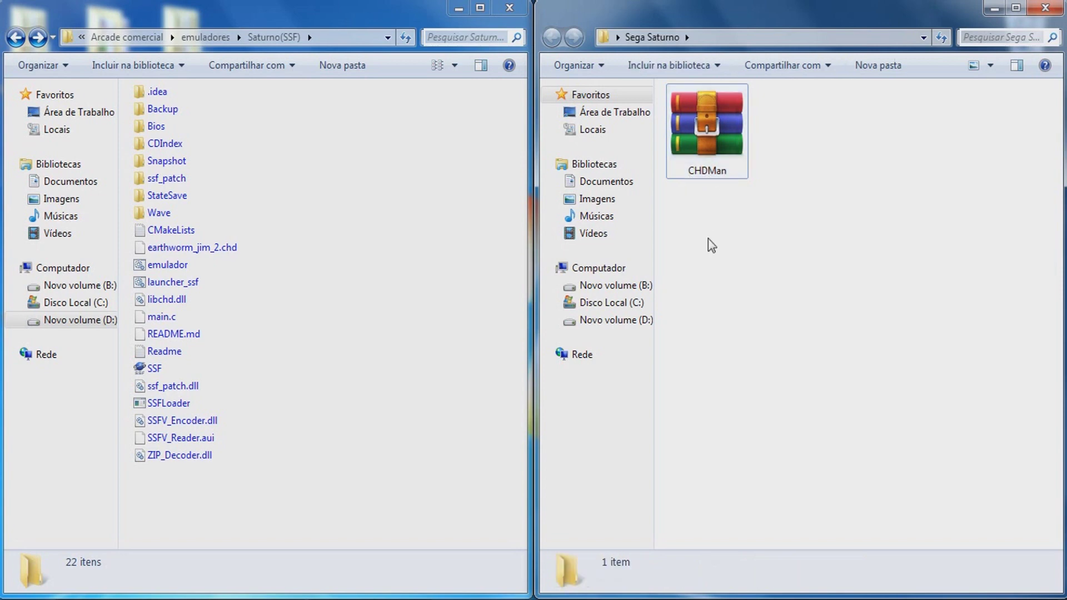
{"action": "left_click", "coordinate": [195, 507]}
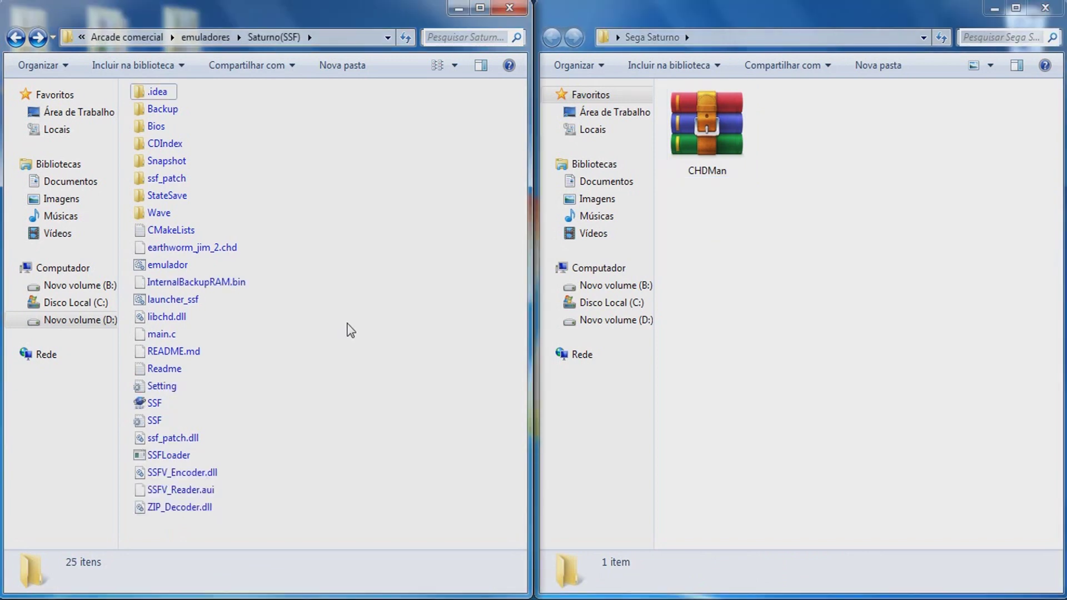
Step: Launch the SSF emulator and look over its file, hardware, graphic, rotation and window size commands
{"action": "double_click", "coordinate": [153, 404]}
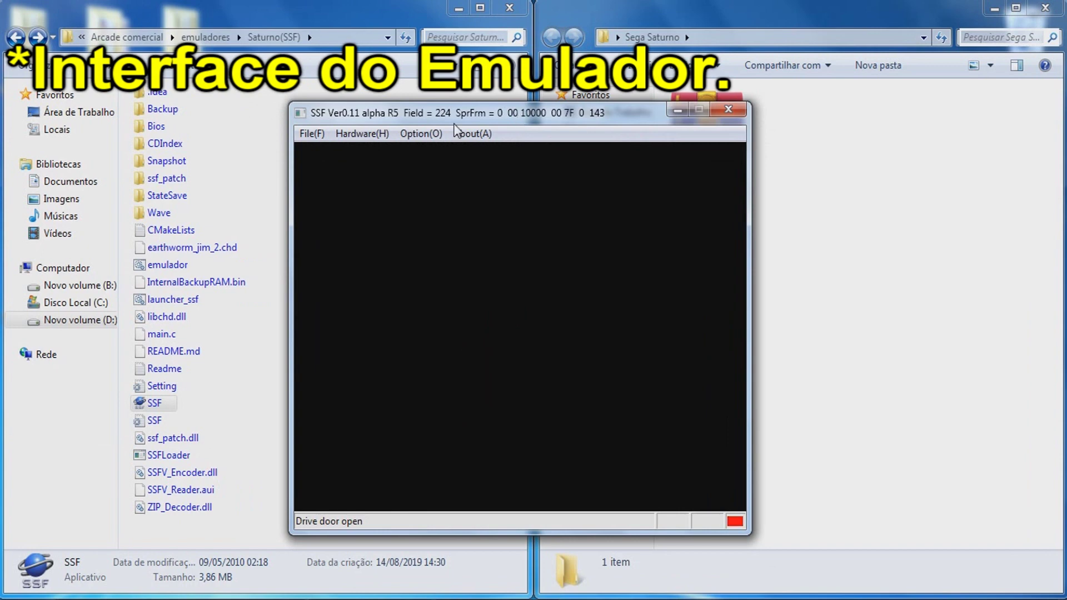
{"action": "left_click", "coordinate": [312, 134]}
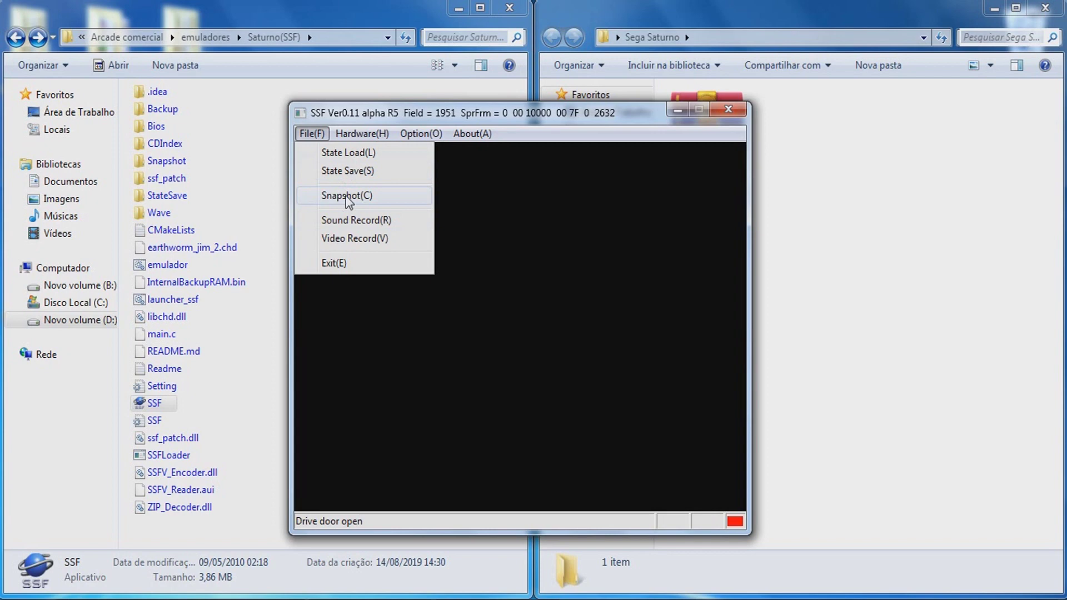
{"action": "mouse_move", "coordinate": [354, 139]}
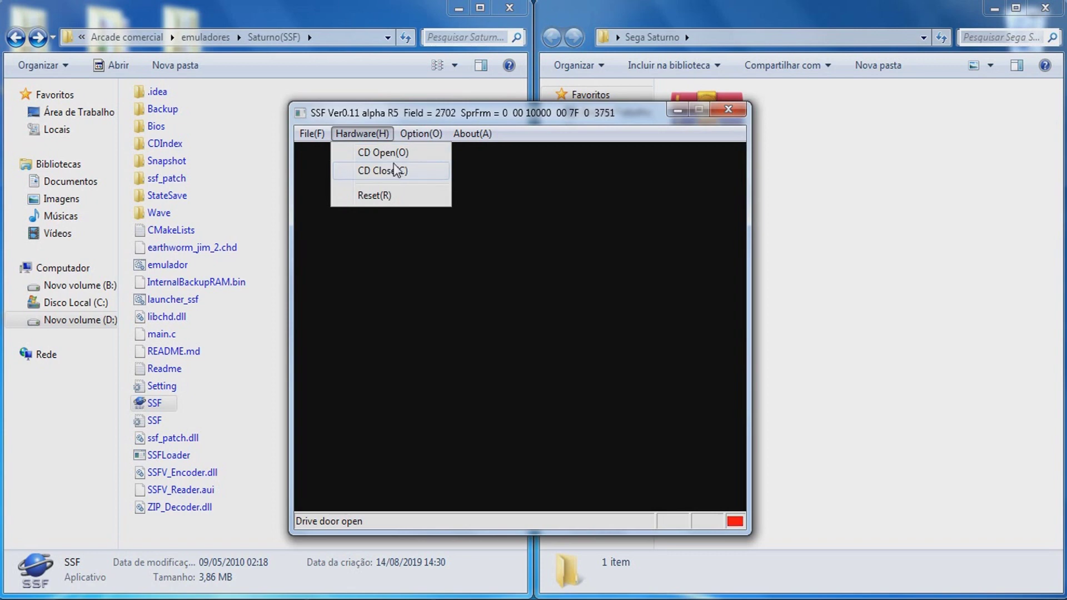
{"action": "mouse_move", "coordinate": [413, 133]}
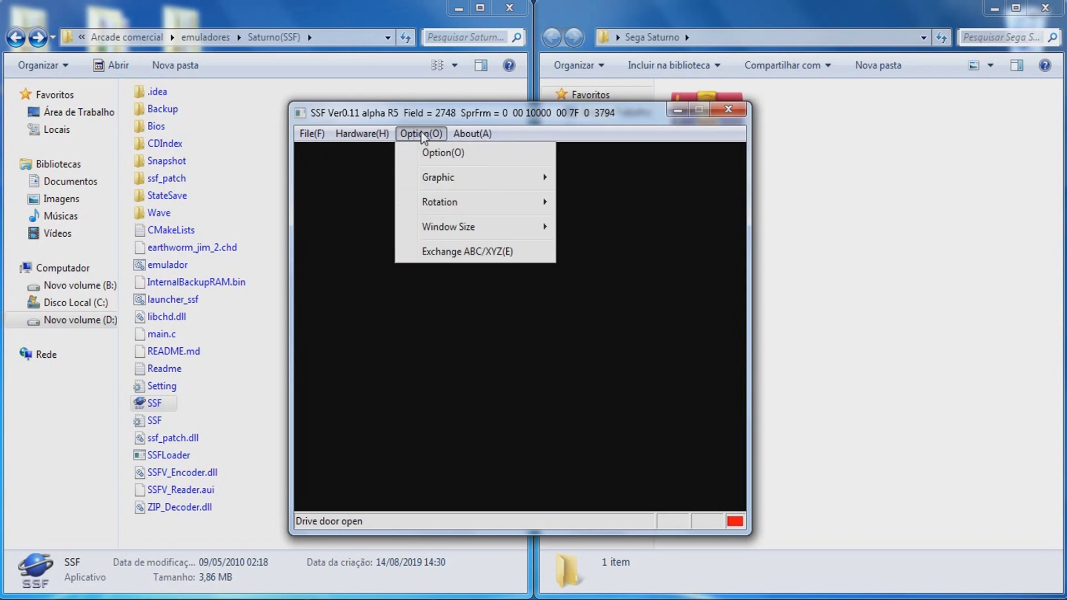
{"action": "mouse_move", "coordinate": [453, 132]}
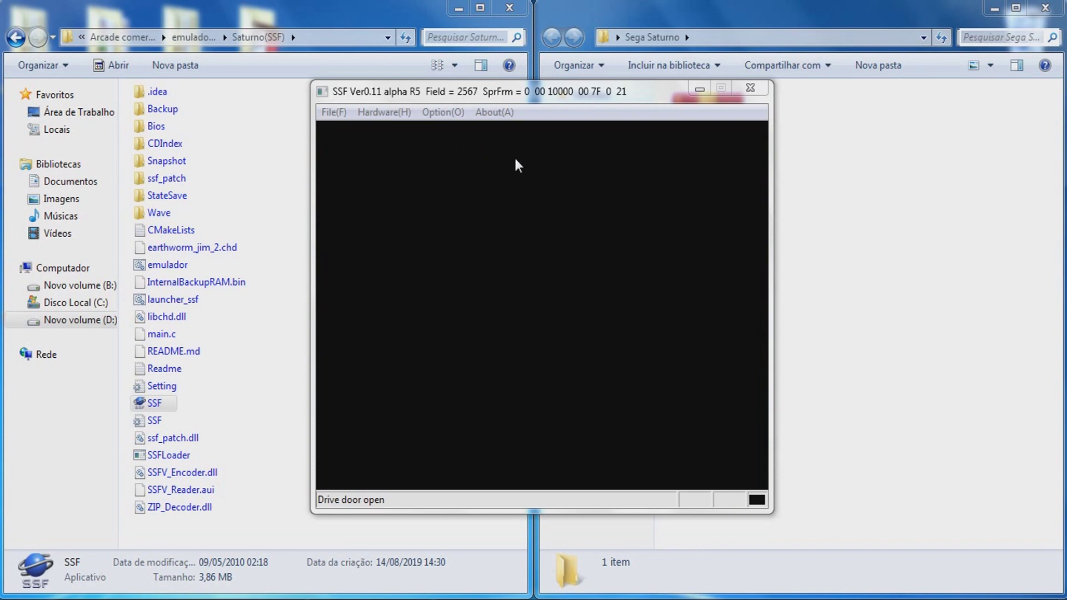
{"action": "left_click", "coordinate": [443, 112]}
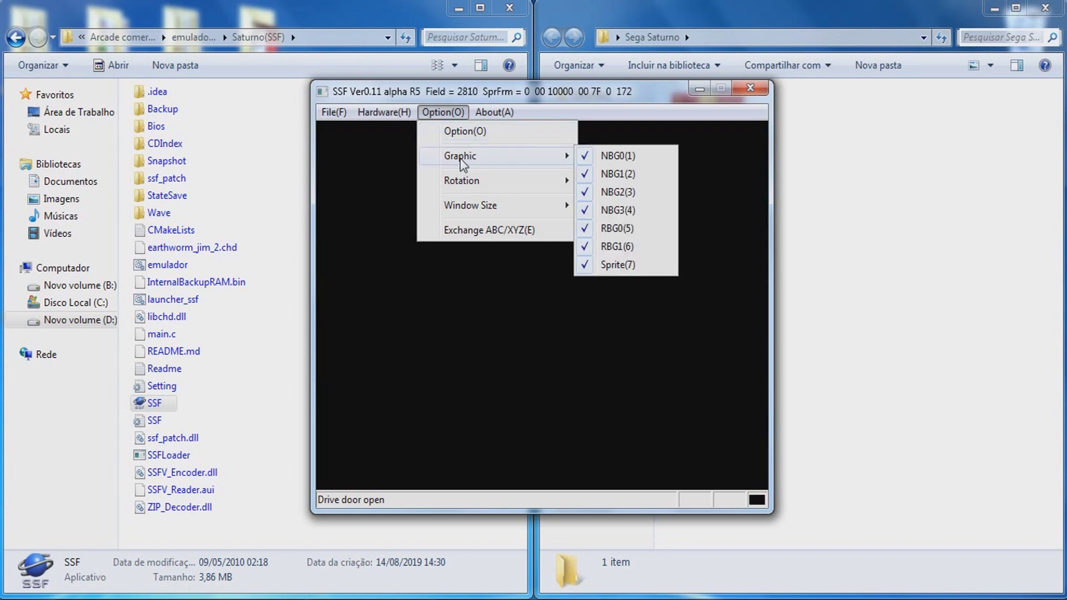
{"action": "mouse_move", "coordinate": [461, 186]}
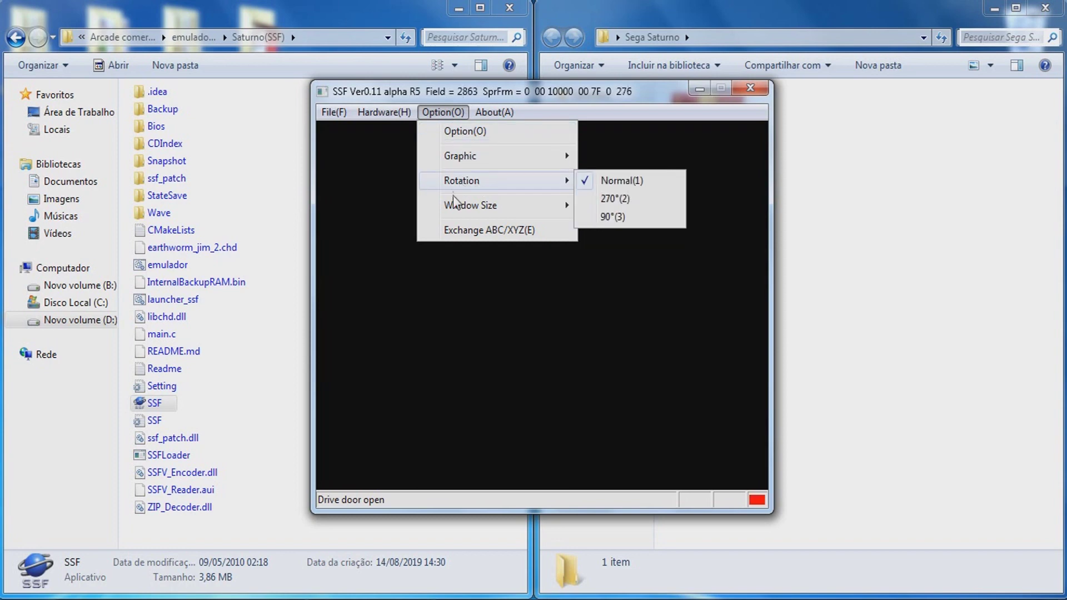
{"action": "mouse_move", "coordinate": [466, 210]}
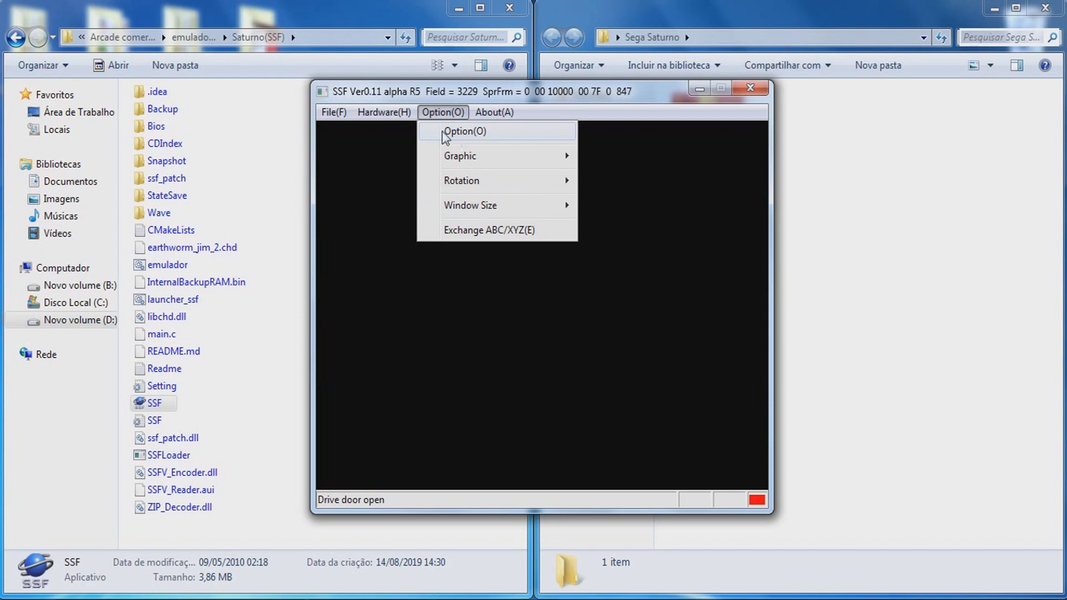
Step: Open SSF's options and browse the Peripheral, Screen, Sound, Controller, Program and EZ Setting pages
{"action": "left_click", "coordinate": [466, 133]}
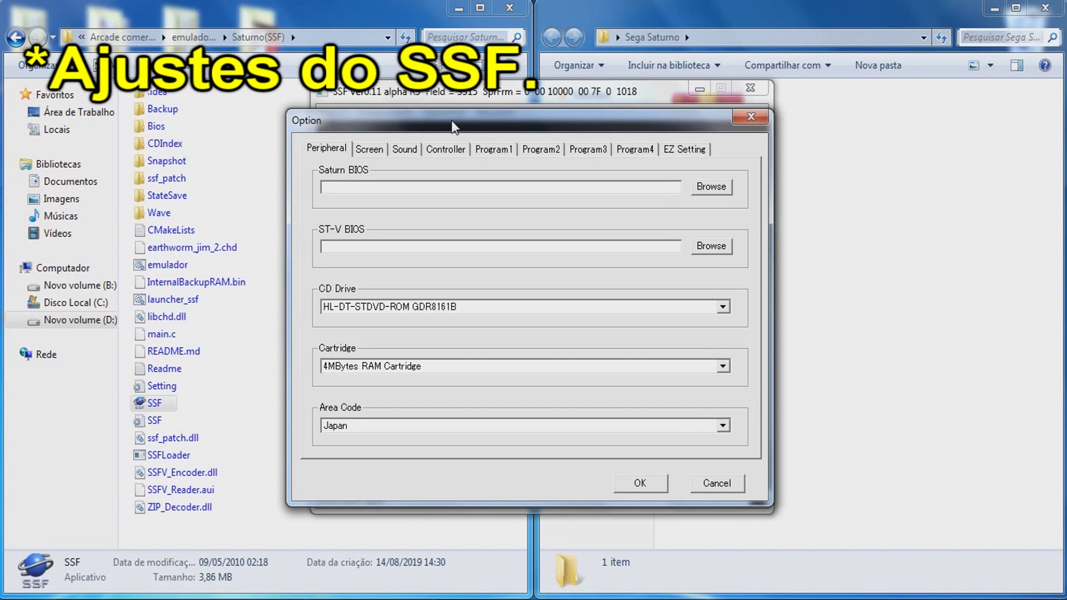
{"action": "left_click", "coordinate": [369, 149]}
{"action": "left_click", "coordinate": [403, 149]}
{"action": "left_click", "coordinate": [431, 149]}
{"action": "left_click", "coordinate": [493, 149]}
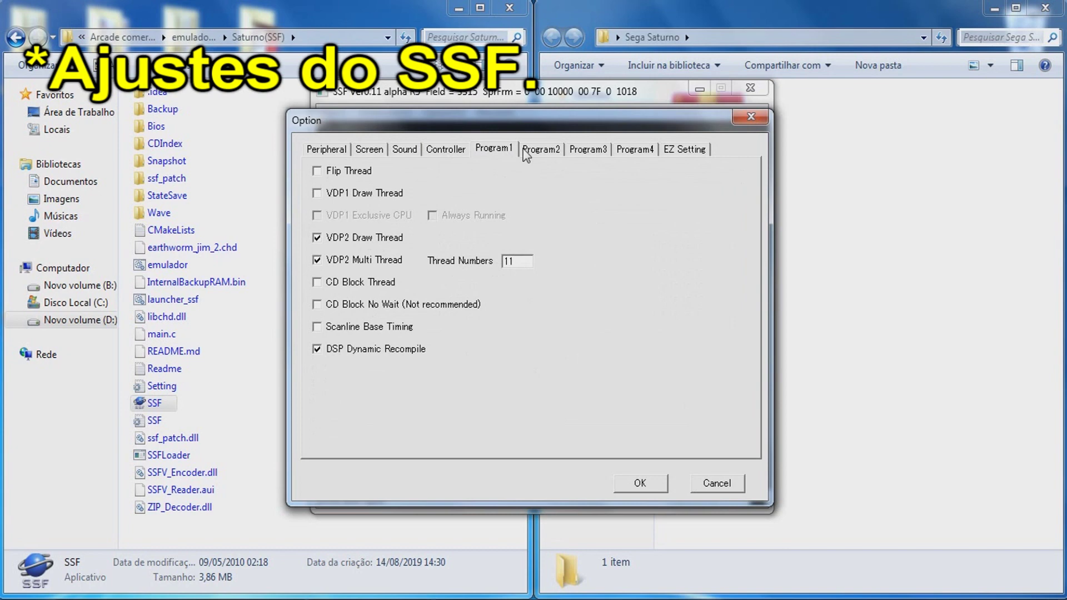
{"action": "left_click", "coordinate": [540, 149]}
{"action": "left_click", "coordinate": [588, 149]}
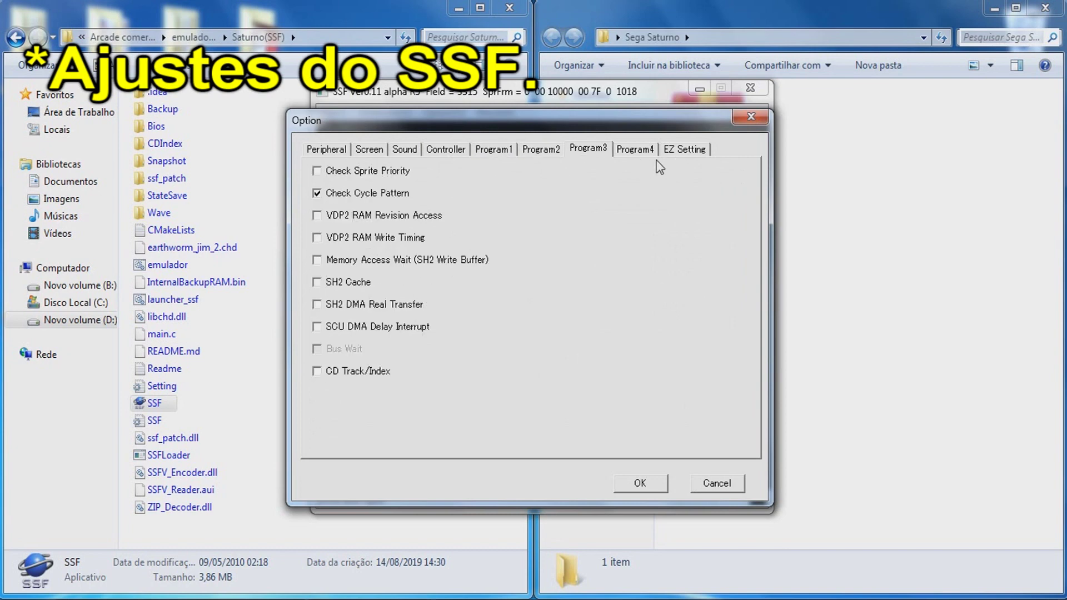
{"action": "left_click", "coordinate": [675, 151]}
Step: Set the Saturn BIOS to Sega Saturn BIOS v1.00 (US).bin from the Bios folder in the Peripheral settings
{"action": "left_click", "coordinate": [326, 148]}
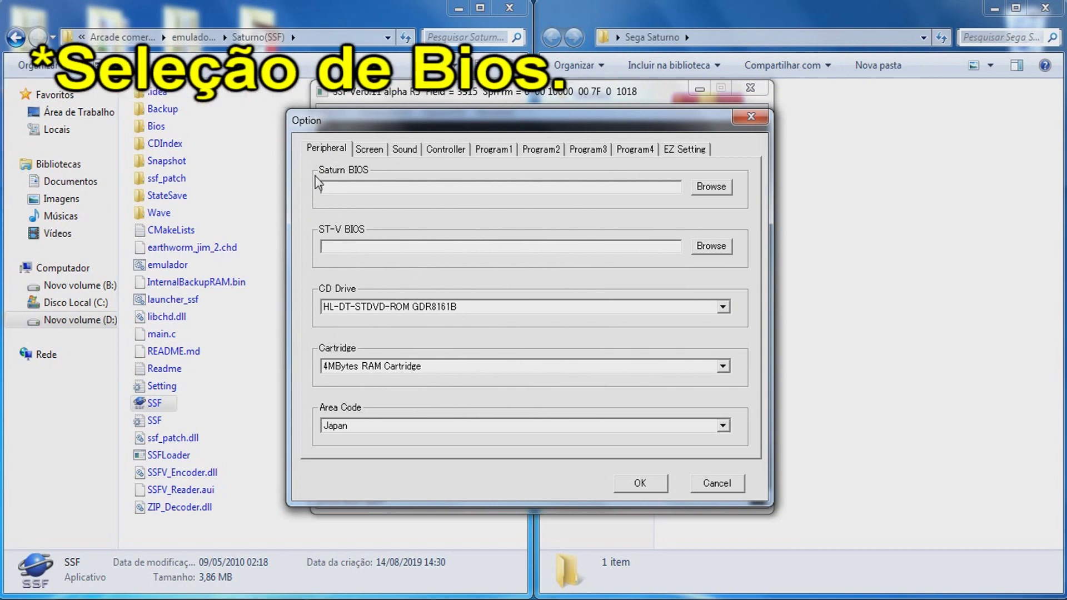
{"action": "left_click", "coordinate": [717, 191]}
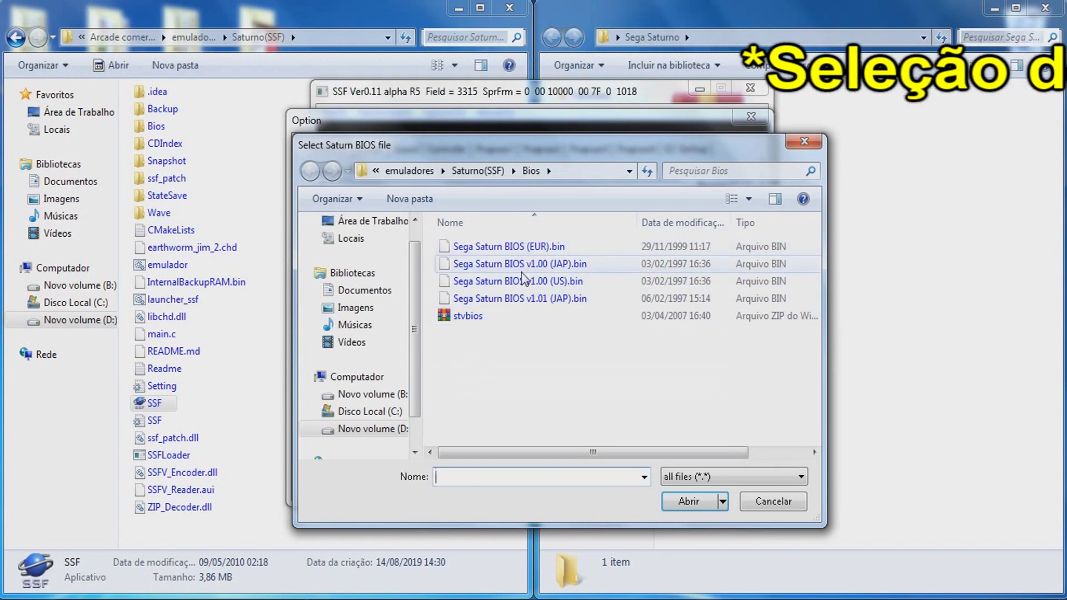
{"action": "left_click", "coordinate": [477, 282]}
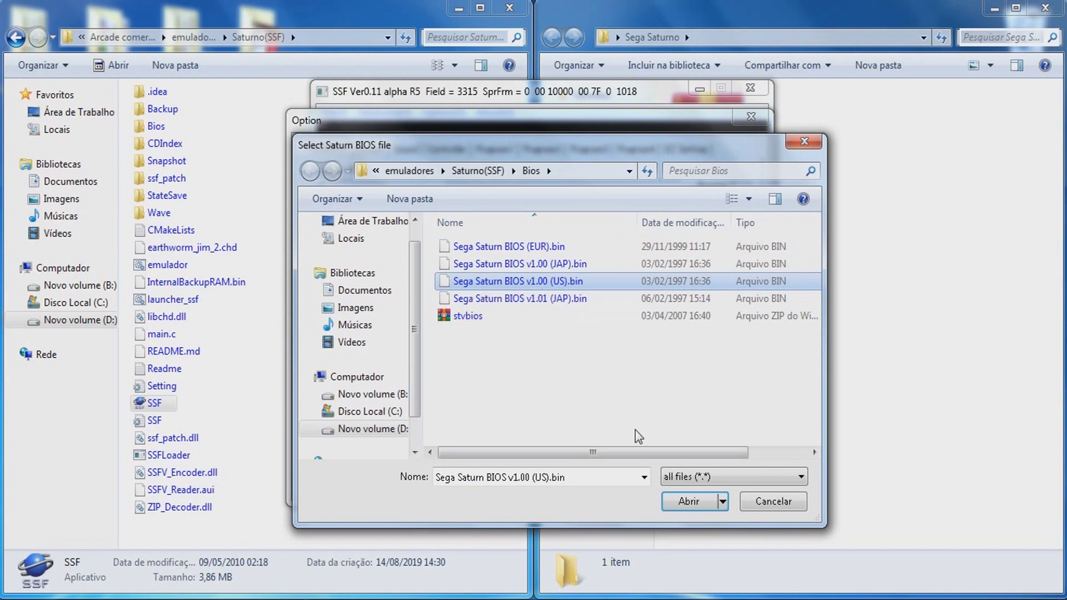
{"action": "left_click", "coordinate": [675, 501]}
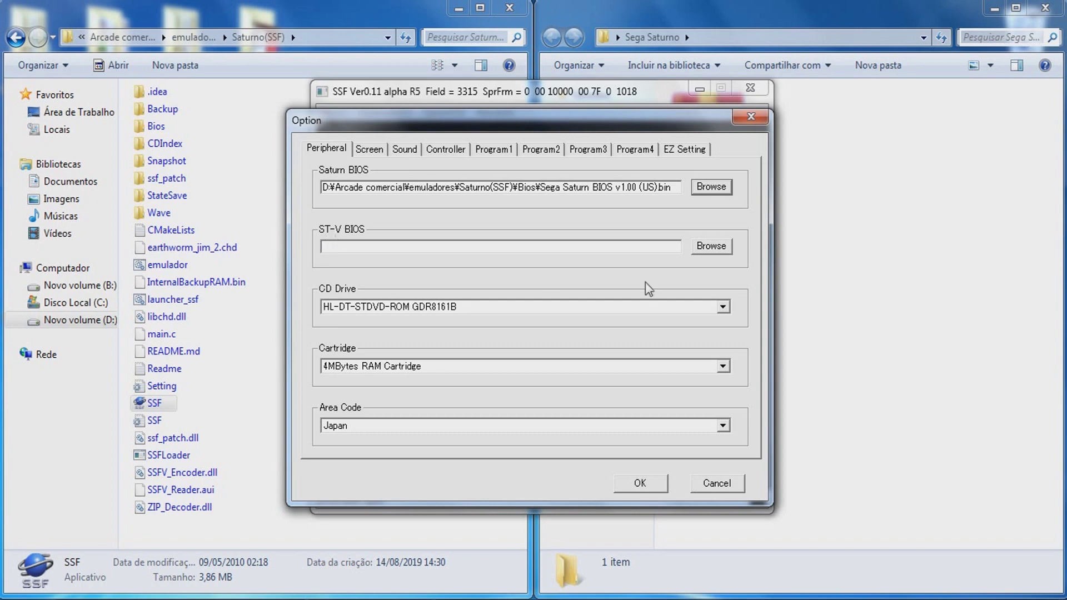
Step: Set the ST-V BIOS to stvbios.zip from the Bios folder
{"action": "left_click", "coordinate": [711, 245]}
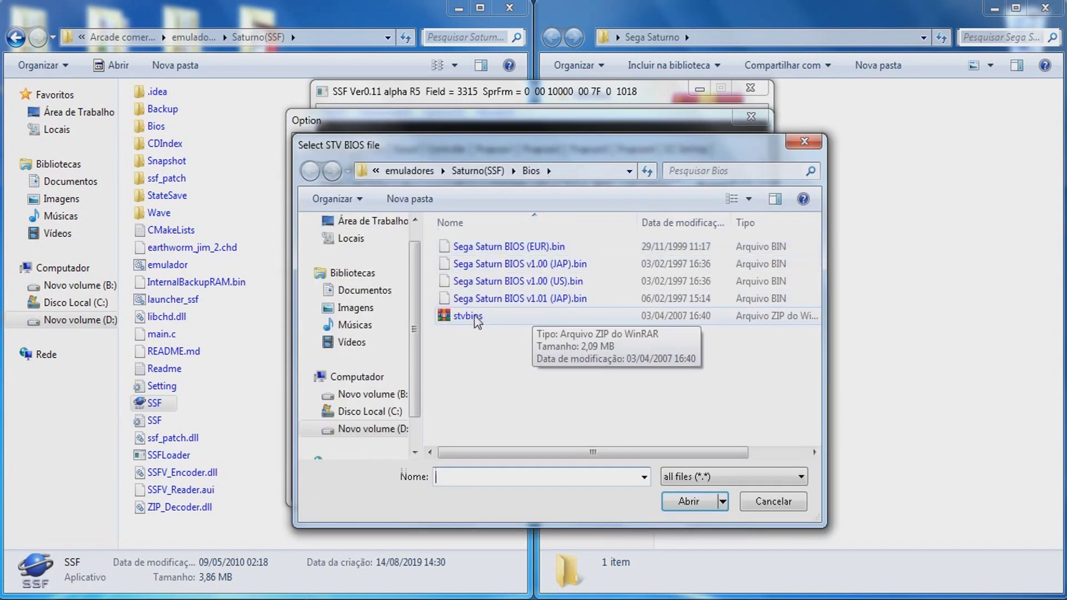
{"action": "left_click", "coordinate": [476, 319]}
{"action": "left_click", "coordinate": [689, 502]}
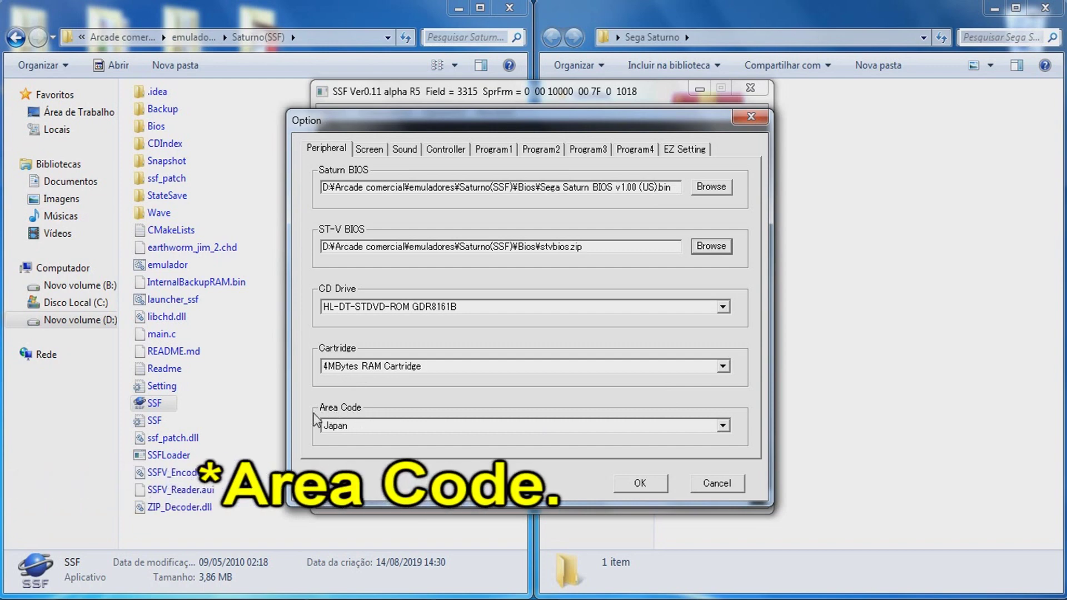
Step: Try America, Canada, Brazil as the area code and set it back to Japan
{"action": "left_click", "coordinate": [722, 427]}
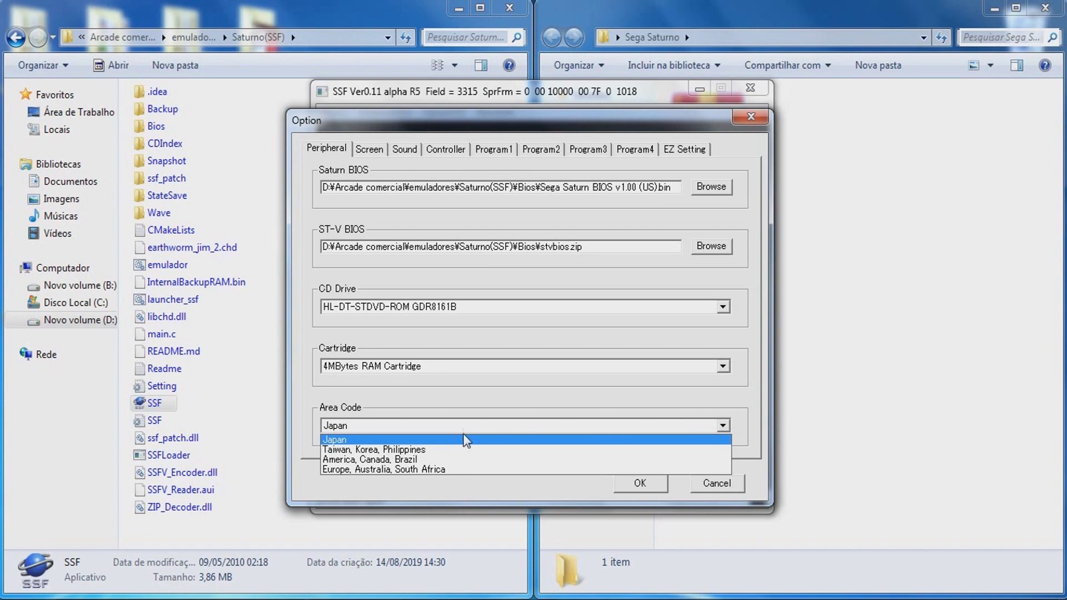
{"action": "left_click", "coordinate": [377, 461]}
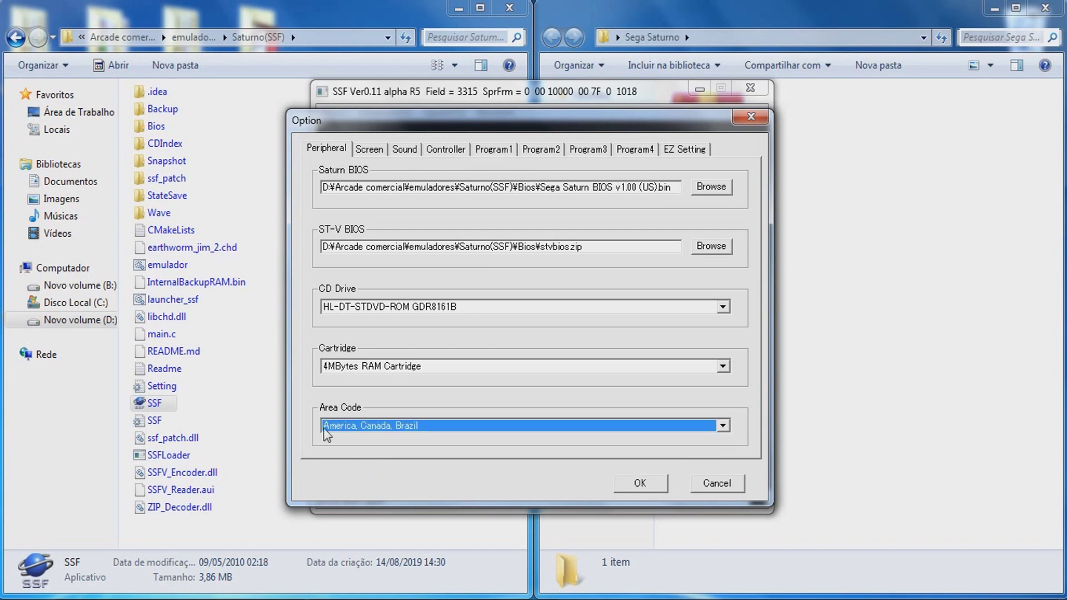
{"action": "scroll", "coordinate": [731, 427], "scroll_direction": "up", "scroll_amount": 1}
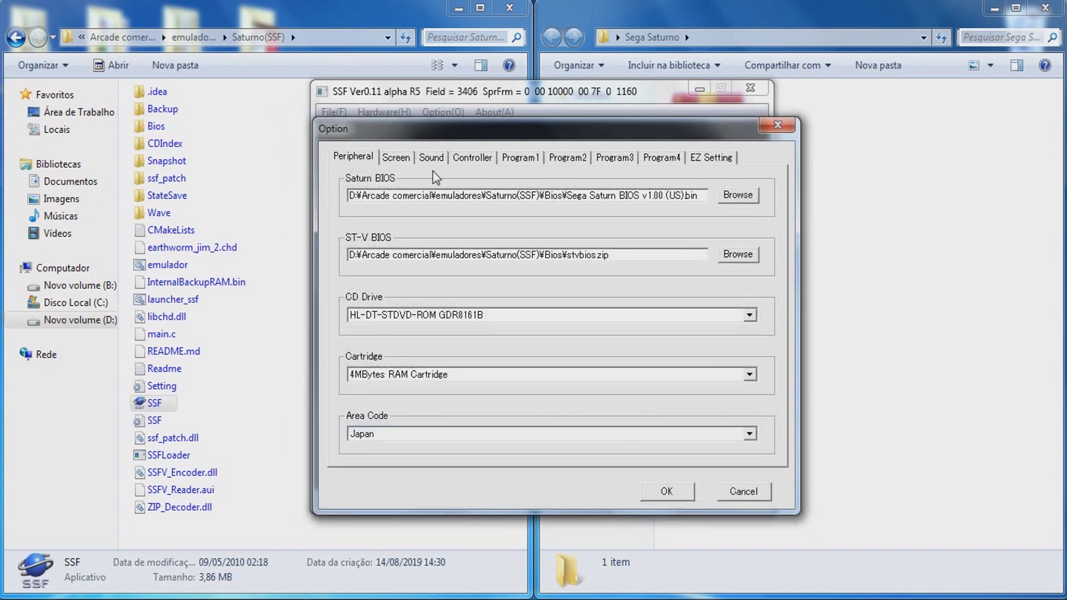
Step: Enable Bilinear Filtering in the Screen settings and view the Sound settings
{"action": "left_click", "coordinate": [396, 157]}
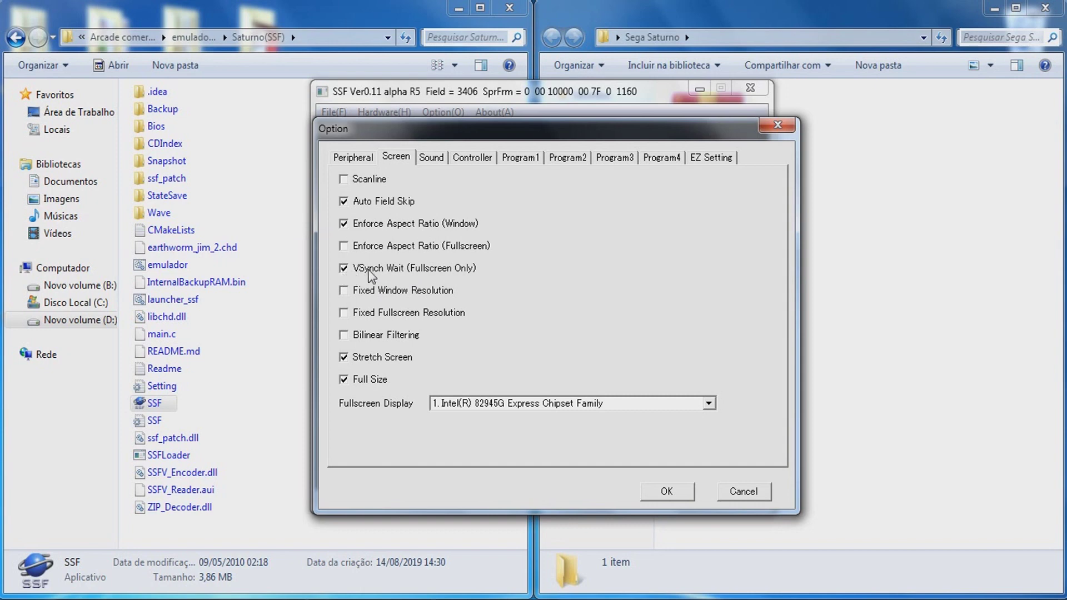
{"action": "left_click", "coordinate": [343, 335]}
{"action": "left_click", "coordinate": [429, 157]}
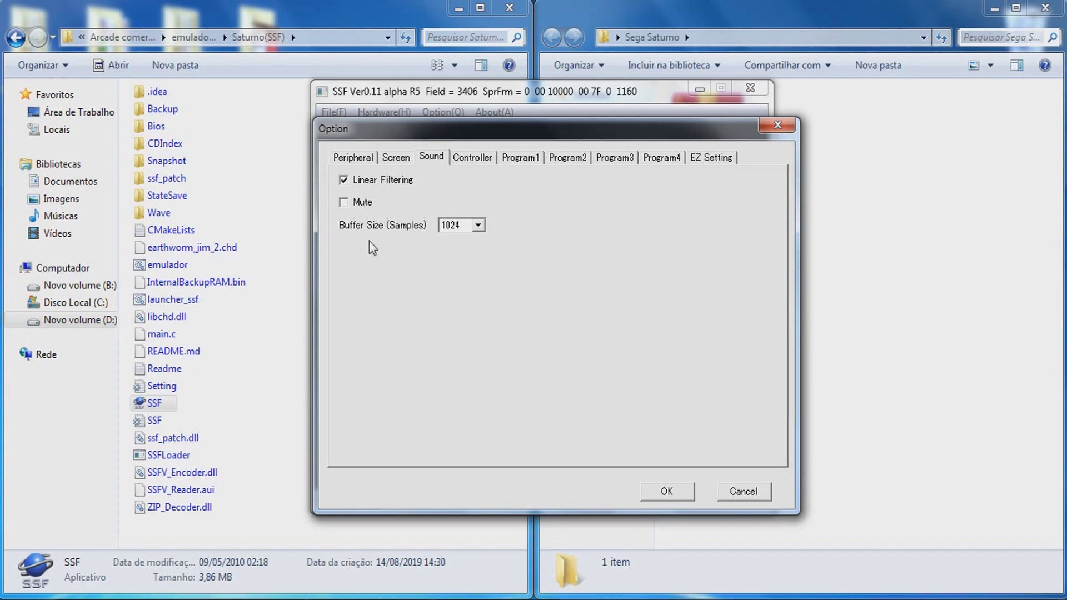
Step: Choose Control Pad as the Player1:A device on Port1 in the Controller settings
{"action": "left_click", "coordinate": [483, 161]}
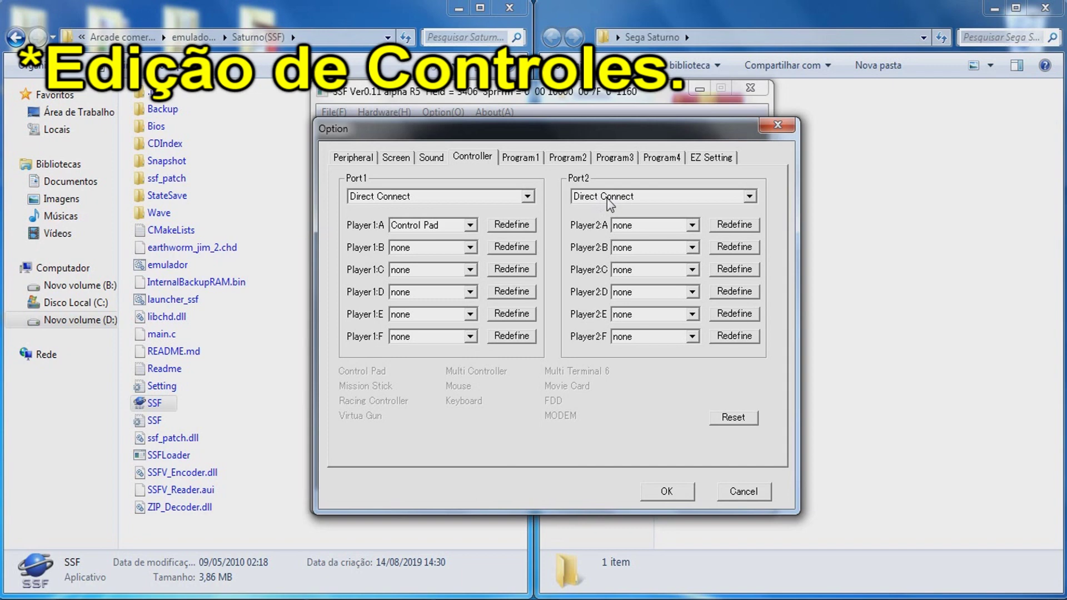
{"action": "left_click", "coordinate": [470, 224]}
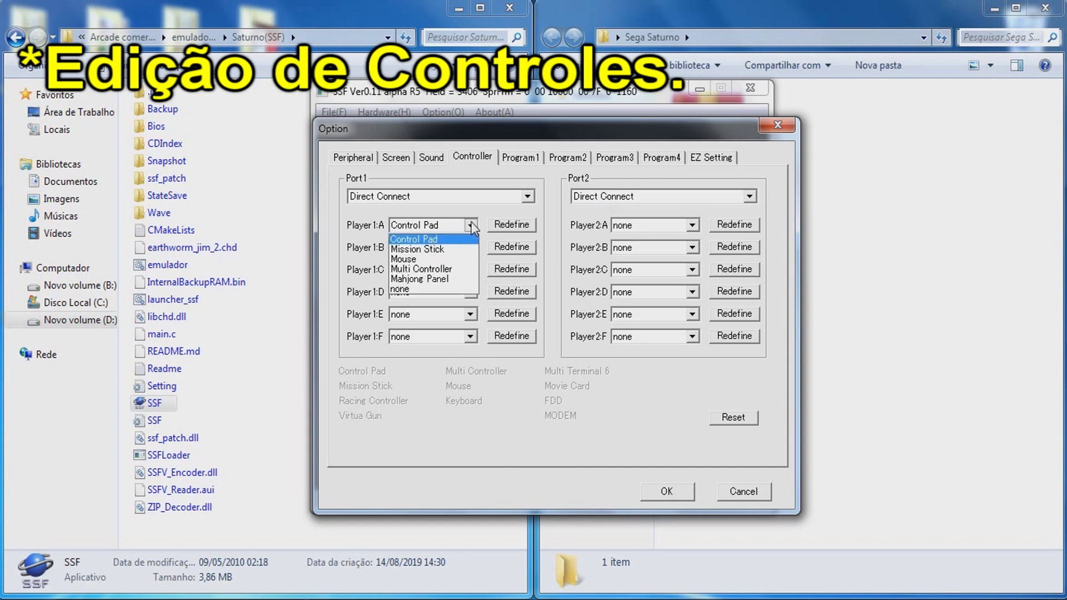
{"action": "left_click", "coordinate": [417, 240]}
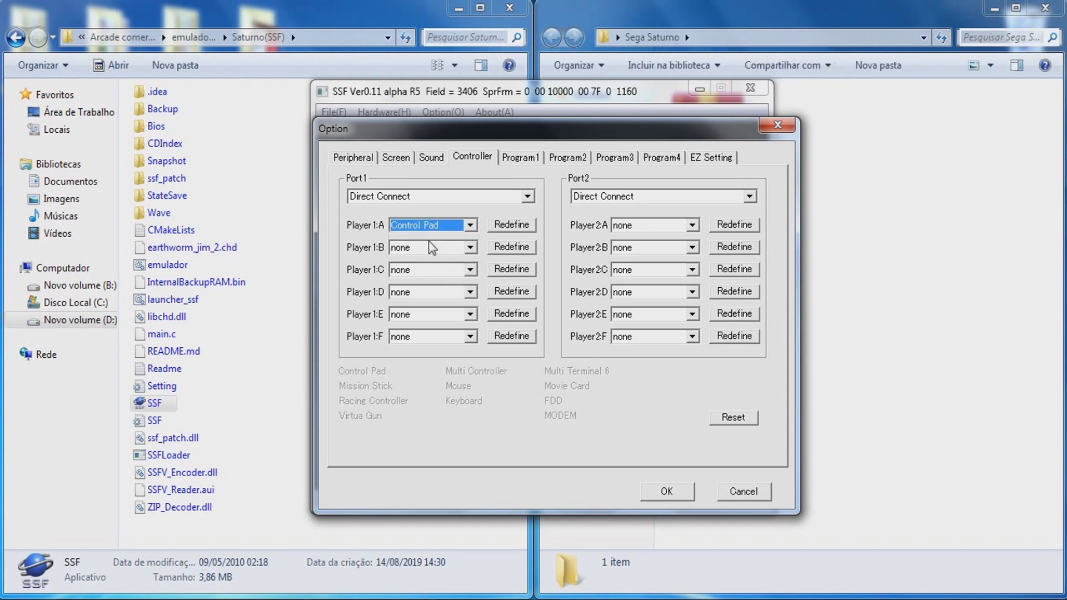
Step: Redefine the Player1:A controls with the arrow keys for directions, A, S, D, W, E and Q for buttons, and Enter as the last input
{"action": "left_click", "coordinate": [523, 228]}
{"action": "key", "text": "Up"}
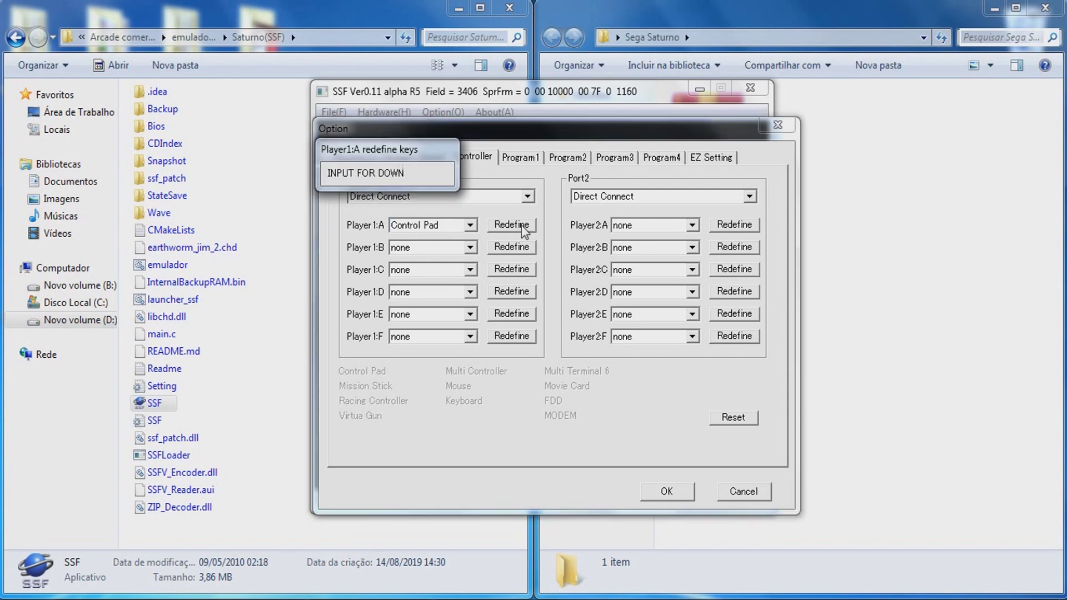
{"action": "key", "text": "Down"}
{"action": "key", "text": "Left"}
{"action": "key", "text": "Right"}
{"action": "key", "text": "a"}
{"action": "key", "text": "s"}
{"action": "key", "text": "d"}
{"action": "key", "text": "w"}
{"action": "key", "text": "e"}
{"action": "key", "text": "q"}
{"action": "key", "text": "e"}
{"action": "key", "text": "Return"}
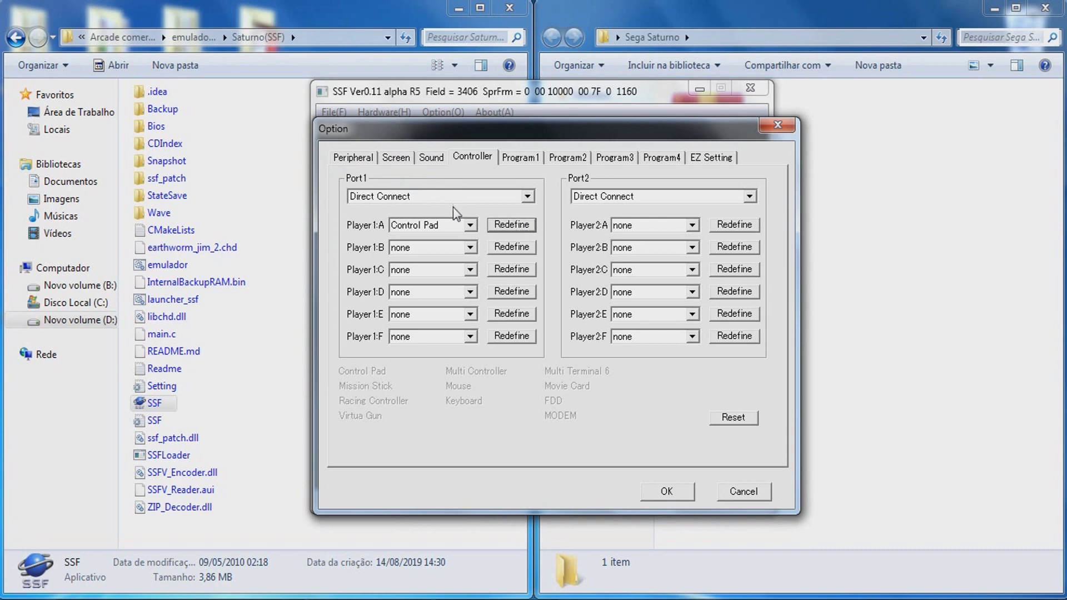
Step: Review the Program1 to Program4 process settings and the EZ Setting compatibility presets, and return to the Peripheral settings
{"action": "left_click", "coordinate": [514, 159]}
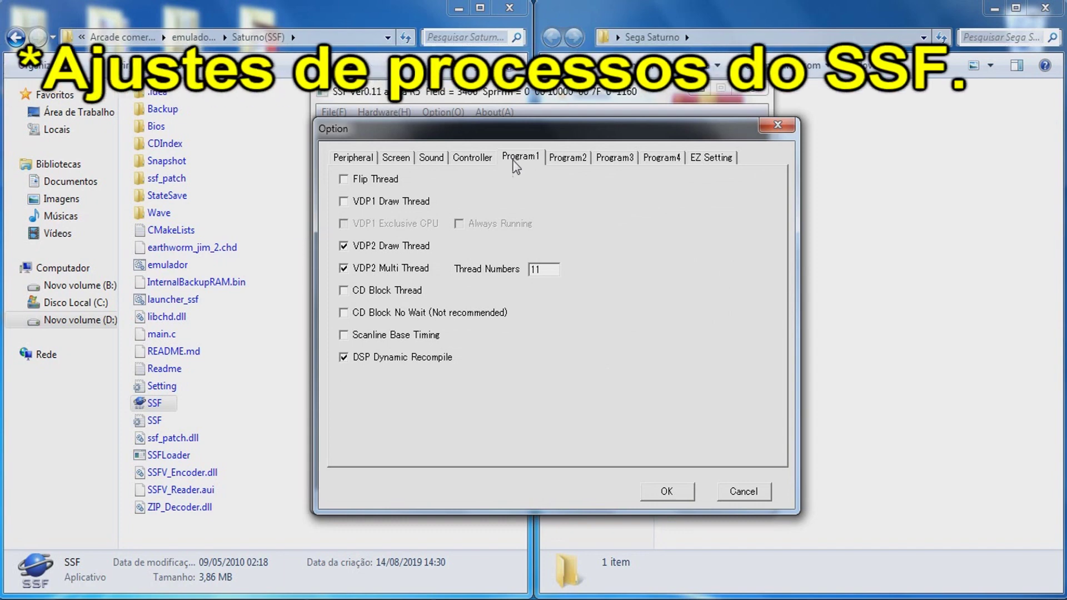
{"action": "left_click", "coordinate": [663, 161]}
{"action": "left_click", "coordinate": [615, 161]}
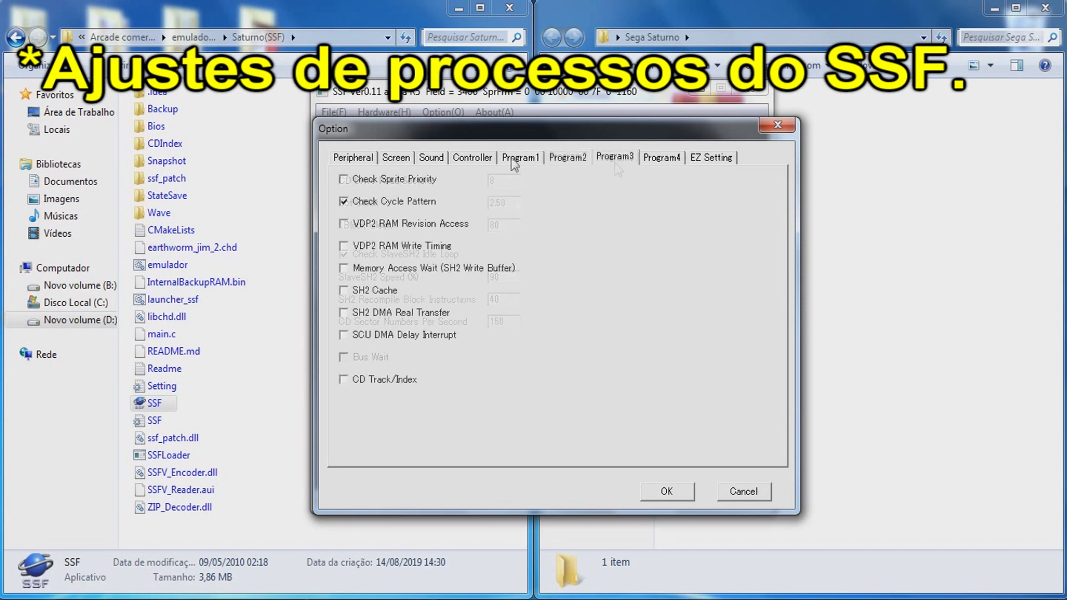
{"action": "left_click", "coordinate": [518, 158]}
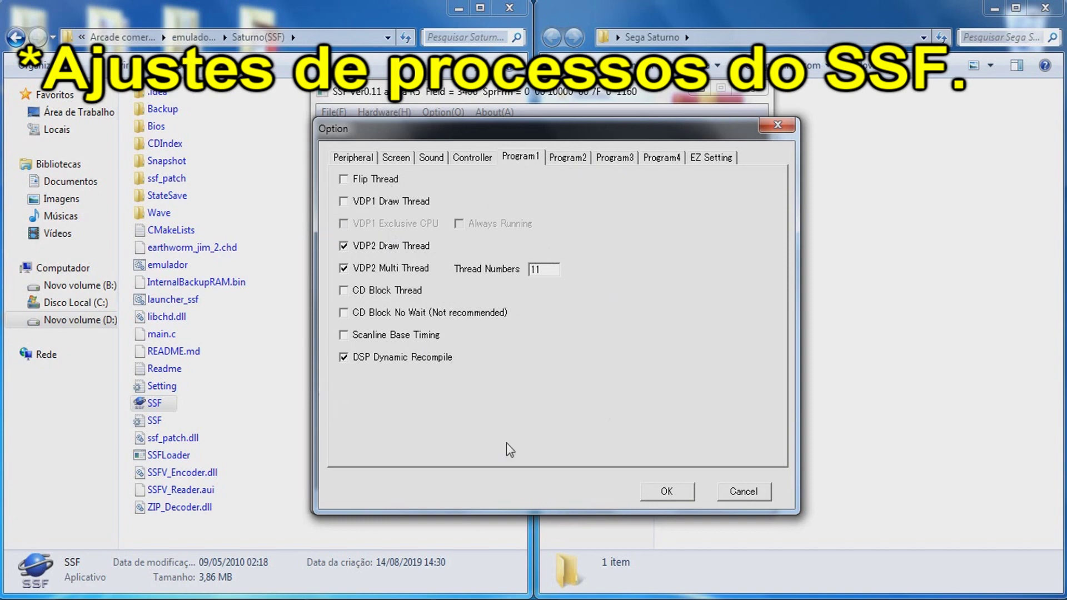
{"action": "key", "text": "ctrl+Tab"}
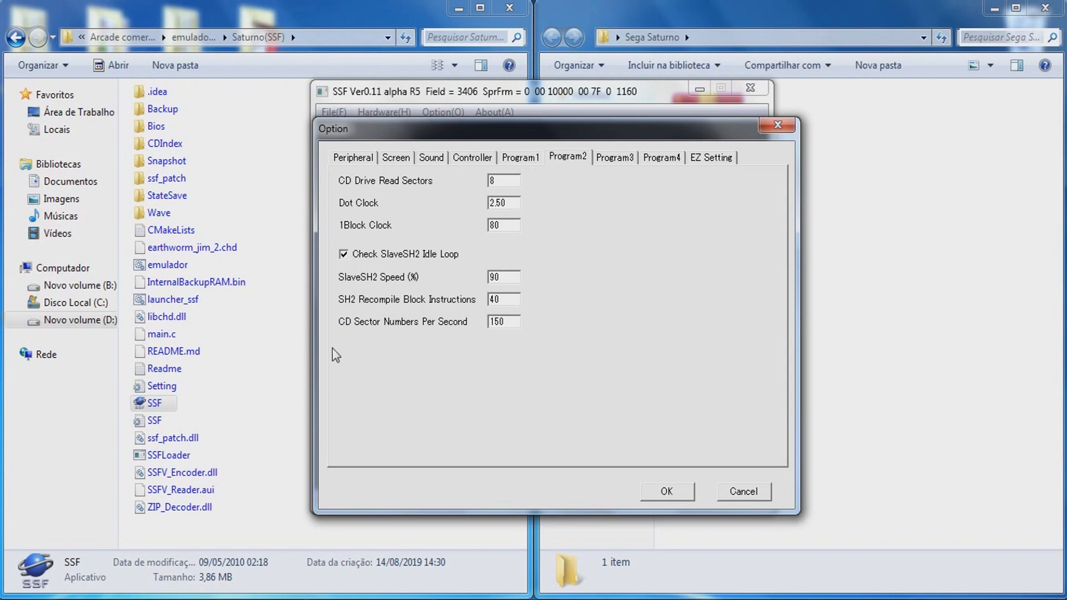
{"action": "left_click", "coordinate": [616, 157]}
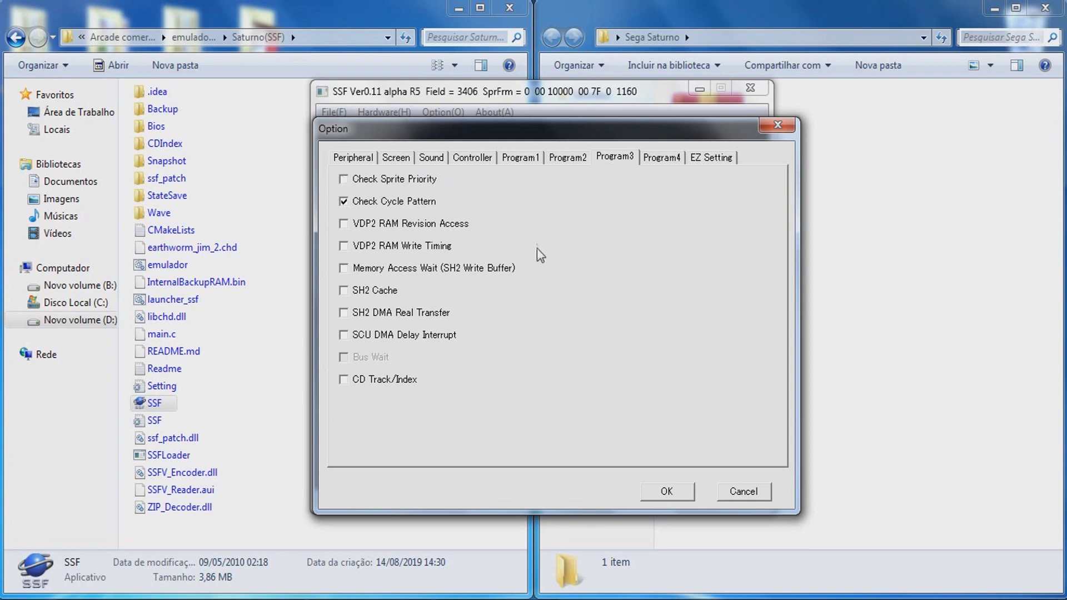
{"action": "left_click", "coordinate": [662, 160]}
{"action": "left_click", "coordinate": [698, 159]}
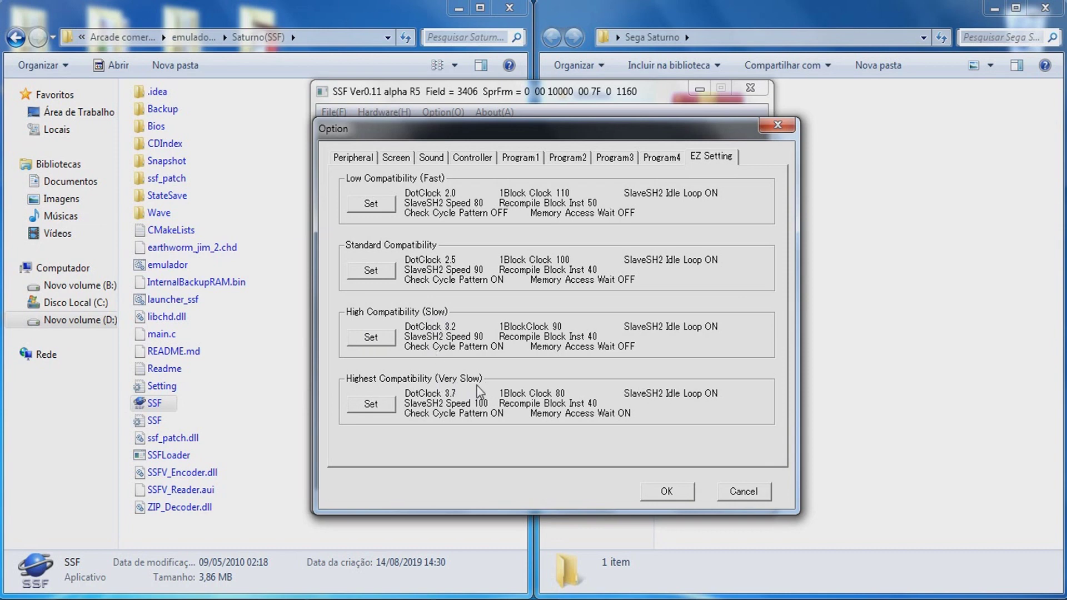
{"action": "left_click_drag", "start_coordinate": [515, 142], "coordinate": [493, 141]}
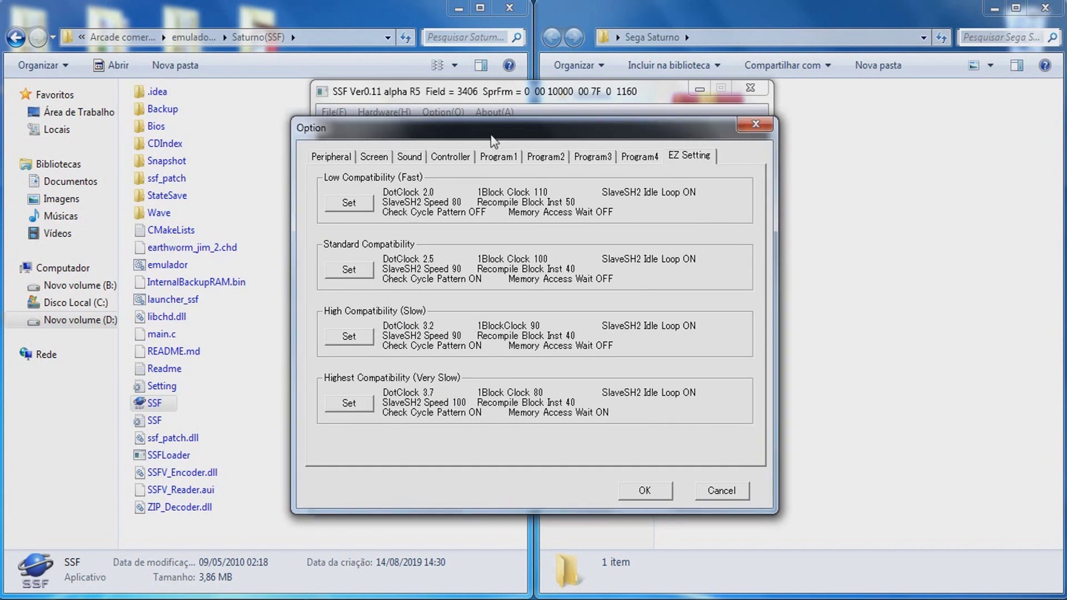
{"action": "left_click", "coordinate": [332, 157]}
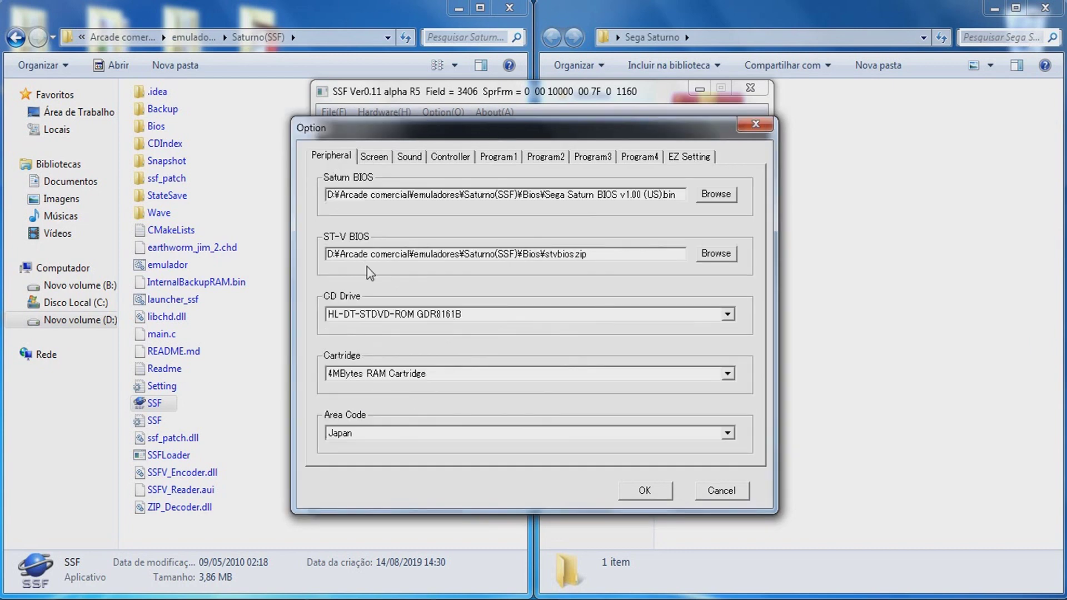
Step: Check the Screen settings, apply the emulator options and close SSF
{"action": "left_click", "coordinate": [365, 163]}
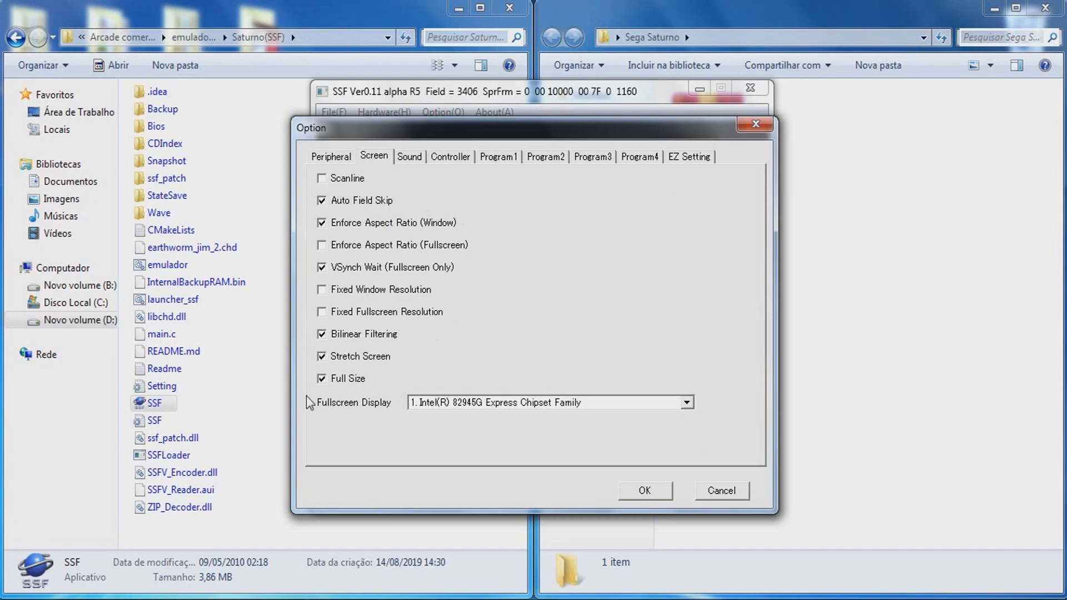
{"action": "left_click", "coordinate": [648, 493]}
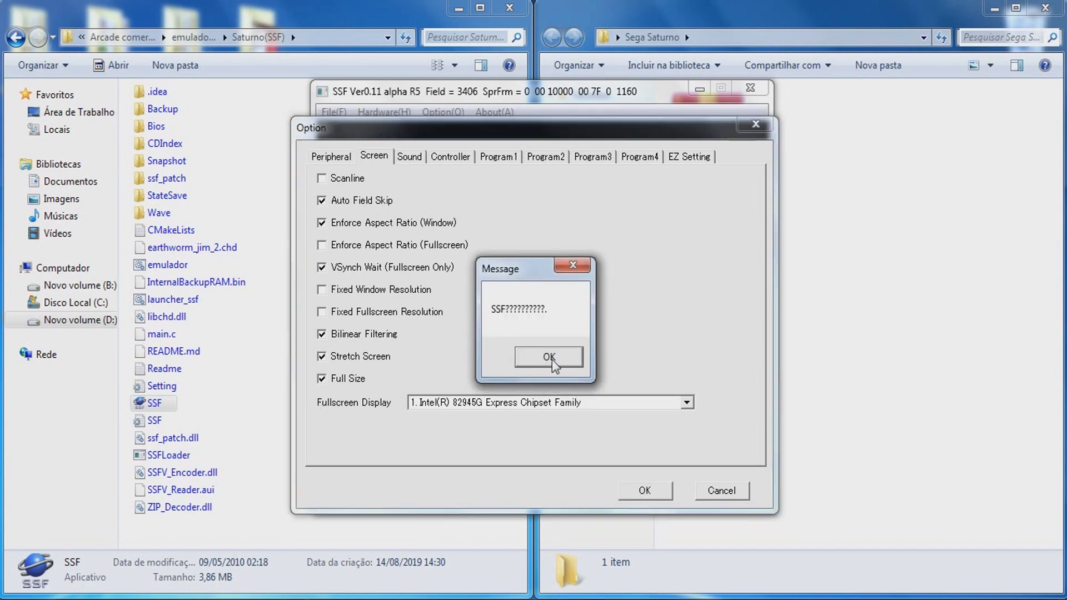
{"action": "left_click", "coordinate": [550, 358]}
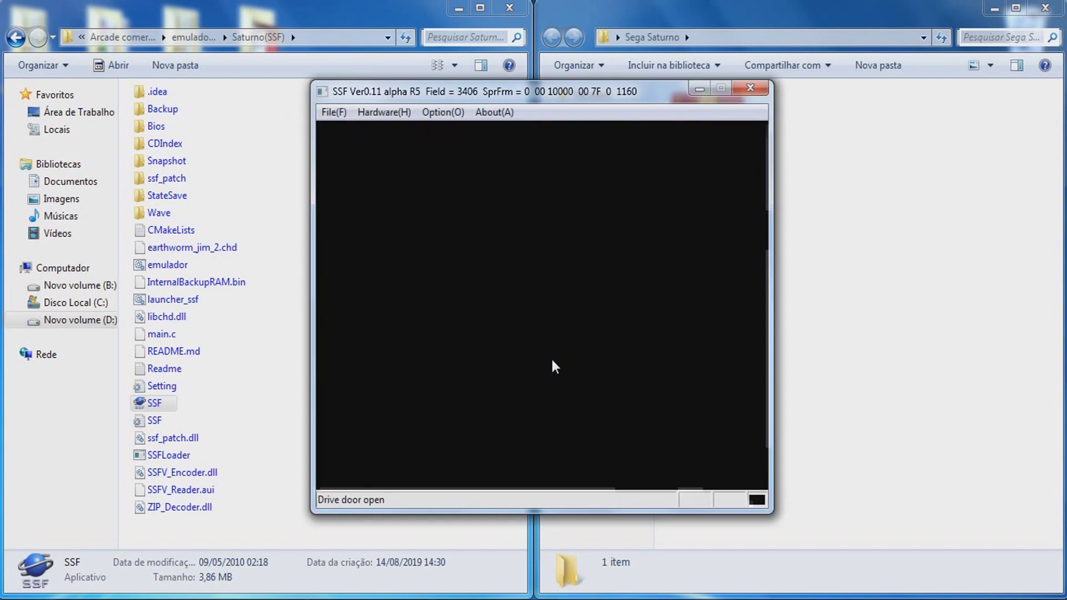
{"action": "left_click", "coordinate": [749, 89]}
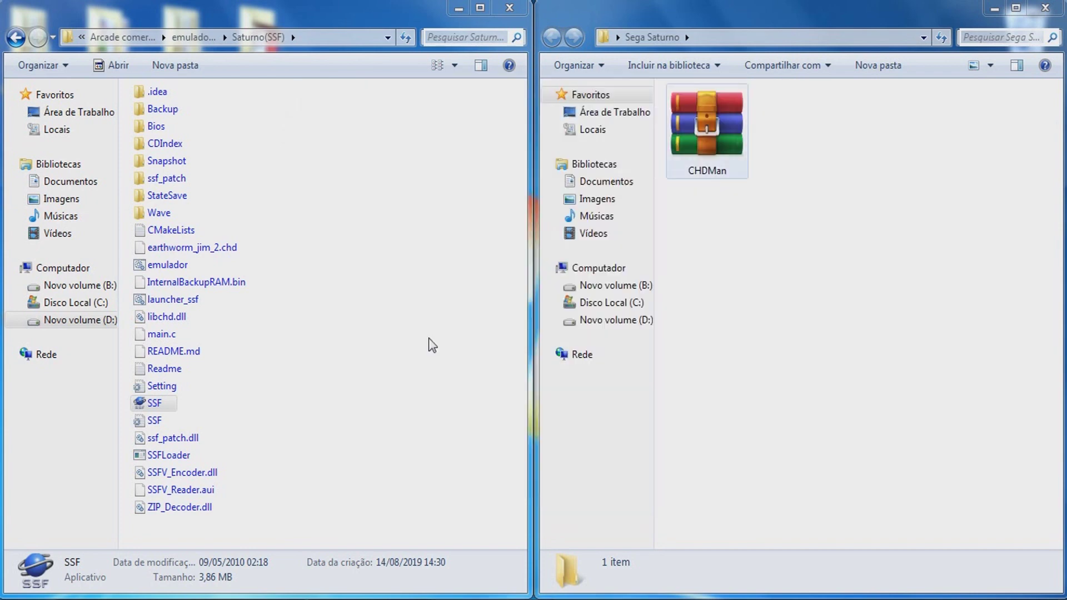
Step: Restart the SSF emulator, try its full-screen mode and close it
{"action": "double_click", "coordinate": [151, 406]}
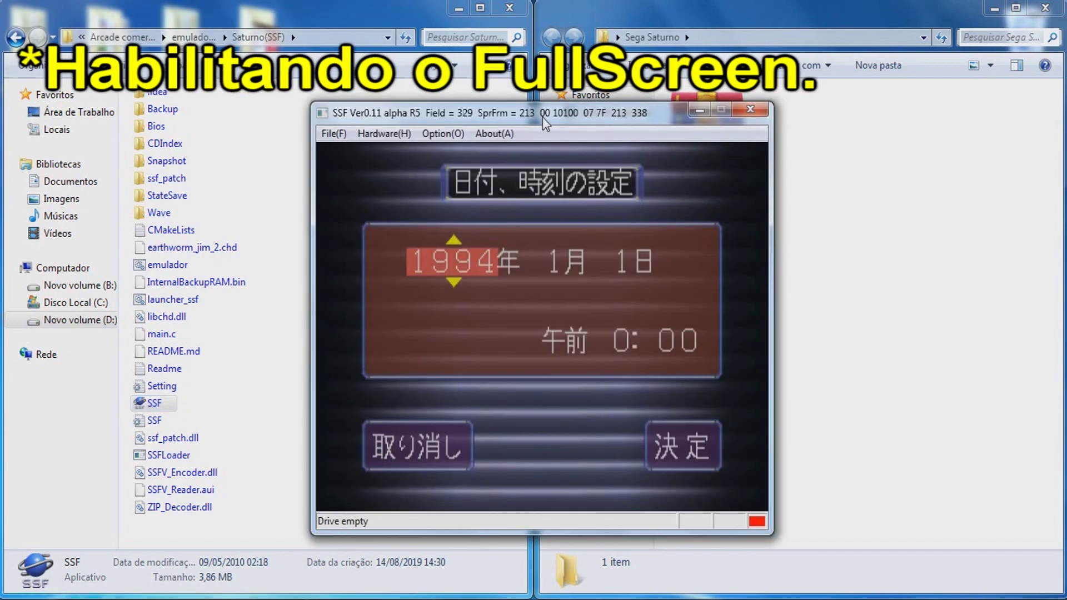
{"action": "left_click_drag", "start_coordinate": [543, 117], "coordinate": [545, 111]}
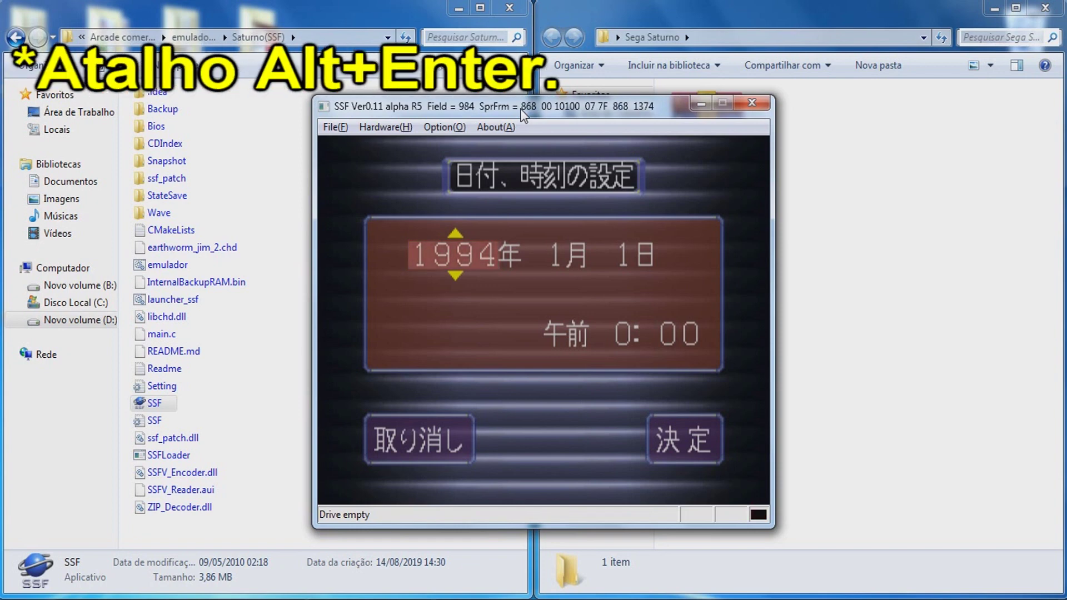
{"action": "key", "text": "alt+Return"}
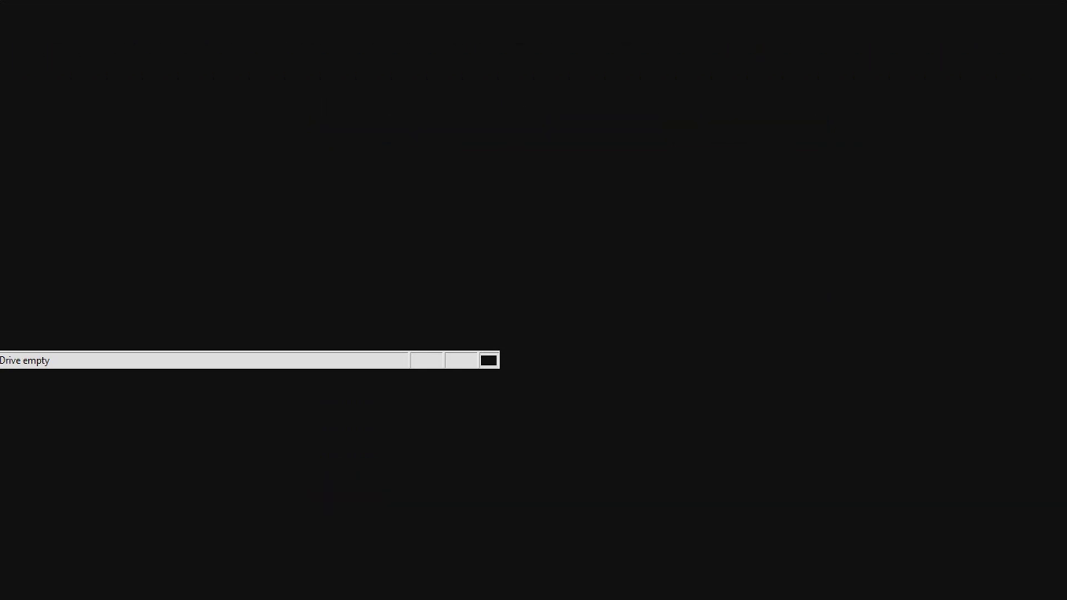
{"action": "key", "text": "alt+F4"}
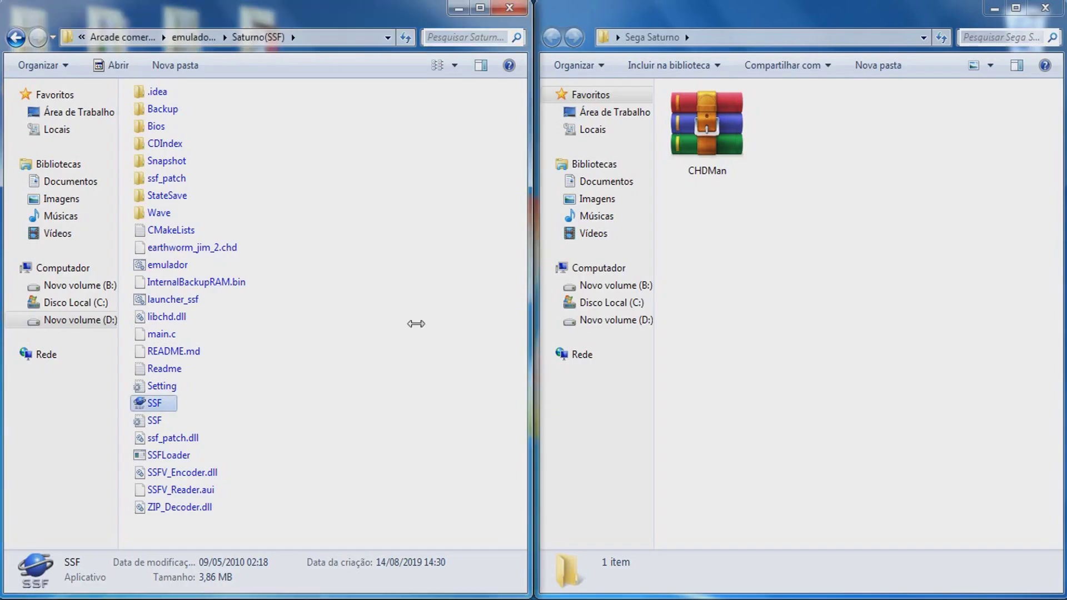
Step: Open the SSF.ini configuration file from the Saturno(SSF) folder and set FullscreenDisplay to "1" in the [Screen] section
{"action": "right_click", "coordinate": [400, 295]}
{"action": "left_click", "coordinate": [434, 362]}
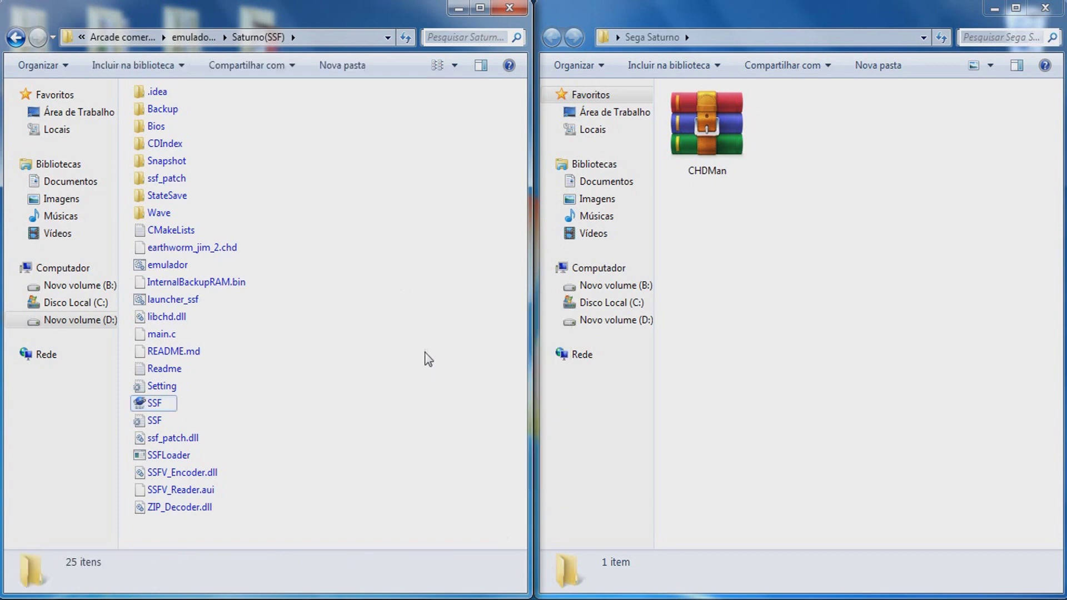
{"action": "left_click", "coordinate": [146, 427]}
{"action": "double_click", "coordinate": [144, 425]}
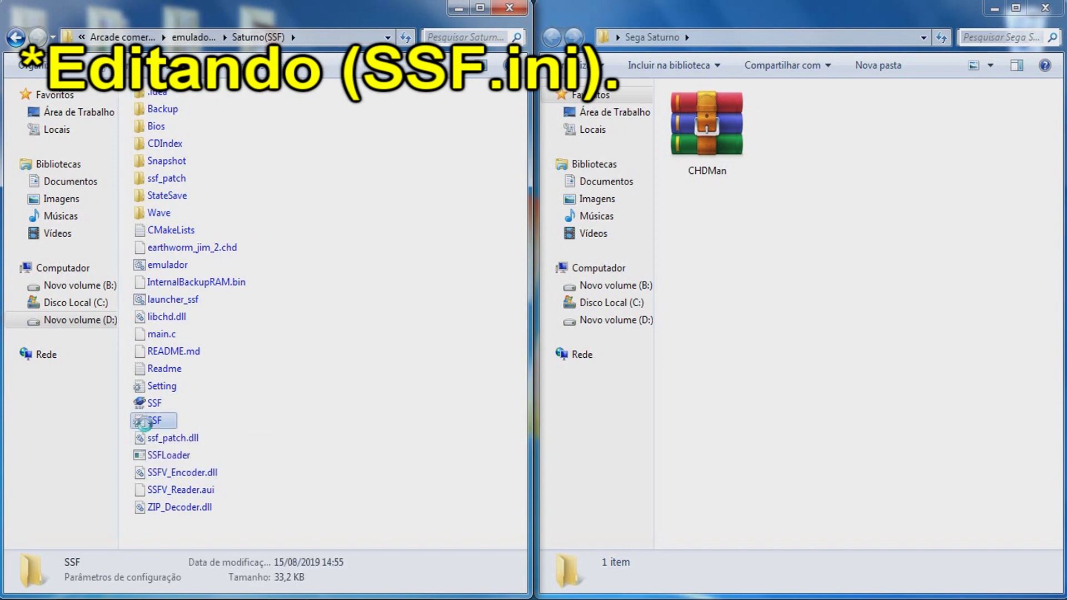
{"action": "right_click", "coordinate": [144, 424]}
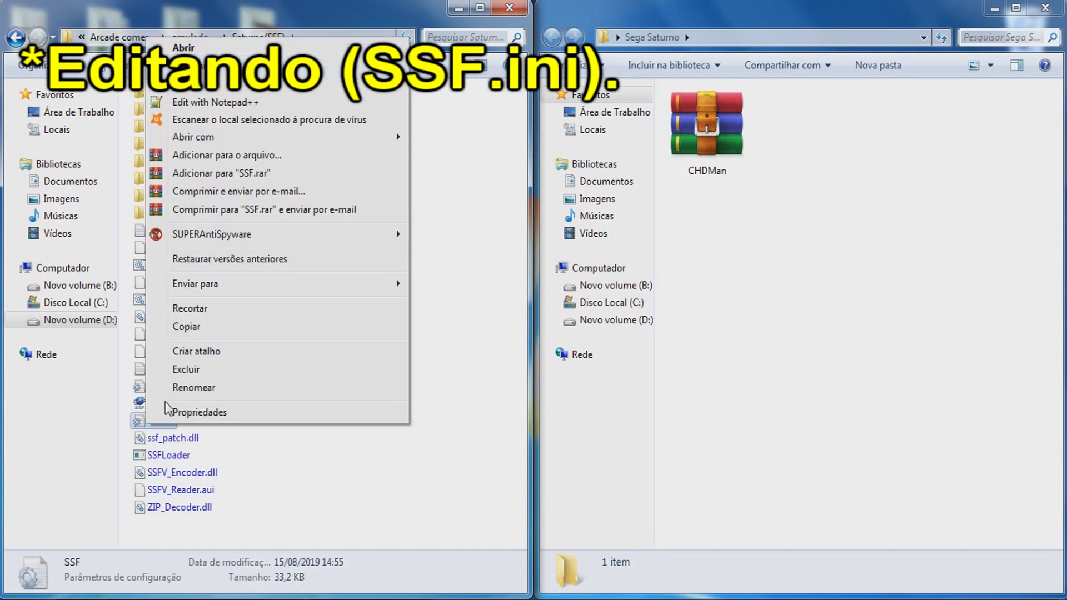
{"action": "left_click", "coordinate": [420, 368]}
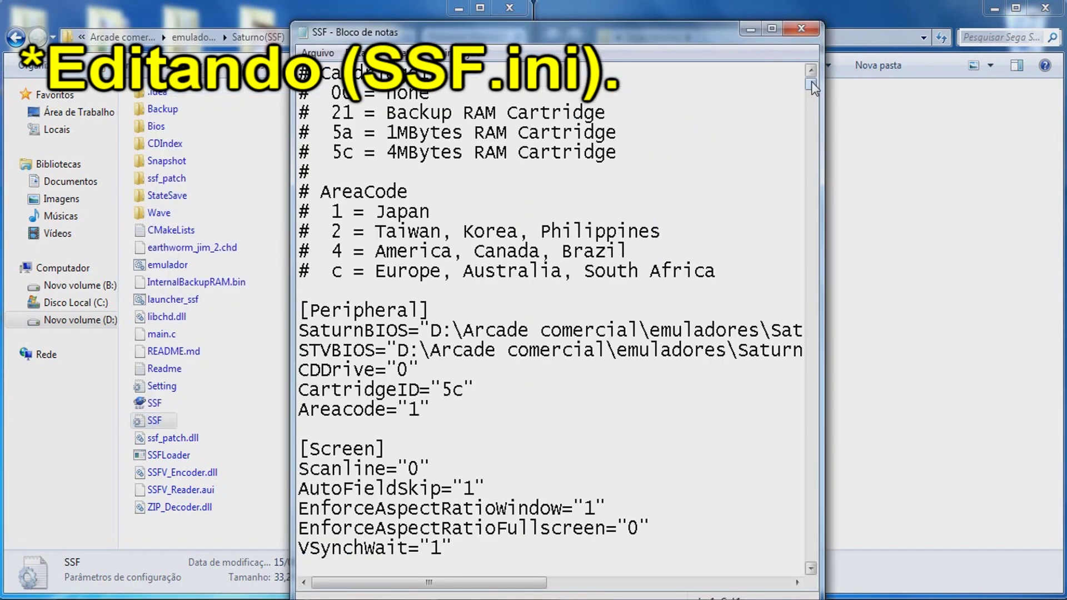
{"action": "left_click", "coordinate": [812, 566]}
{"action": "left_click_drag", "start_coordinate": [813, 565], "coordinate": [814, 565]}
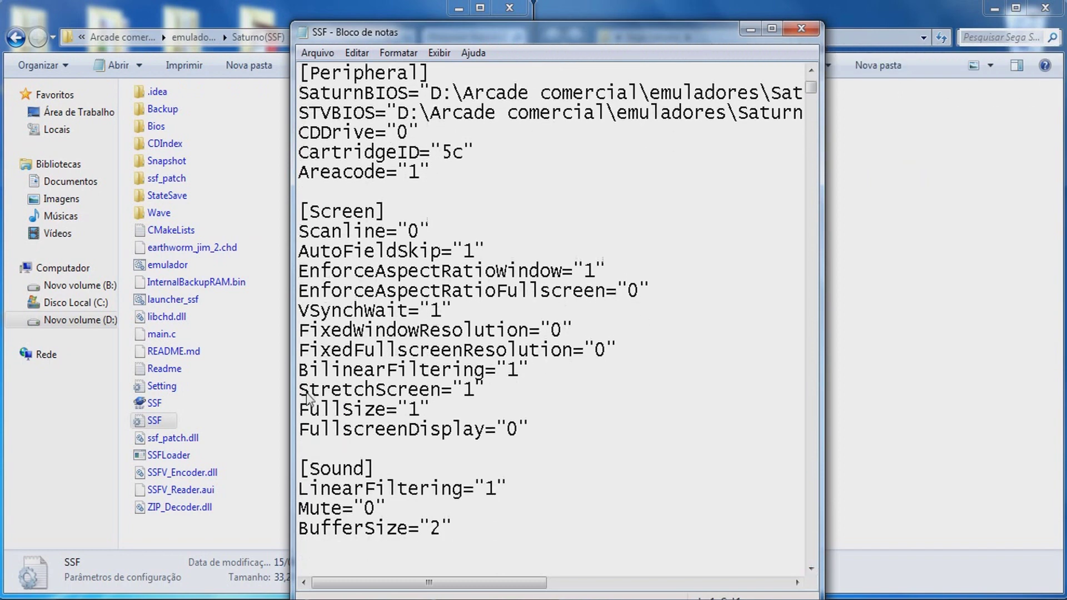
{"action": "left_click_drag", "start_coordinate": [299, 429], "coordinate": [507, 432]}
{"action": "type", "text": "1"}
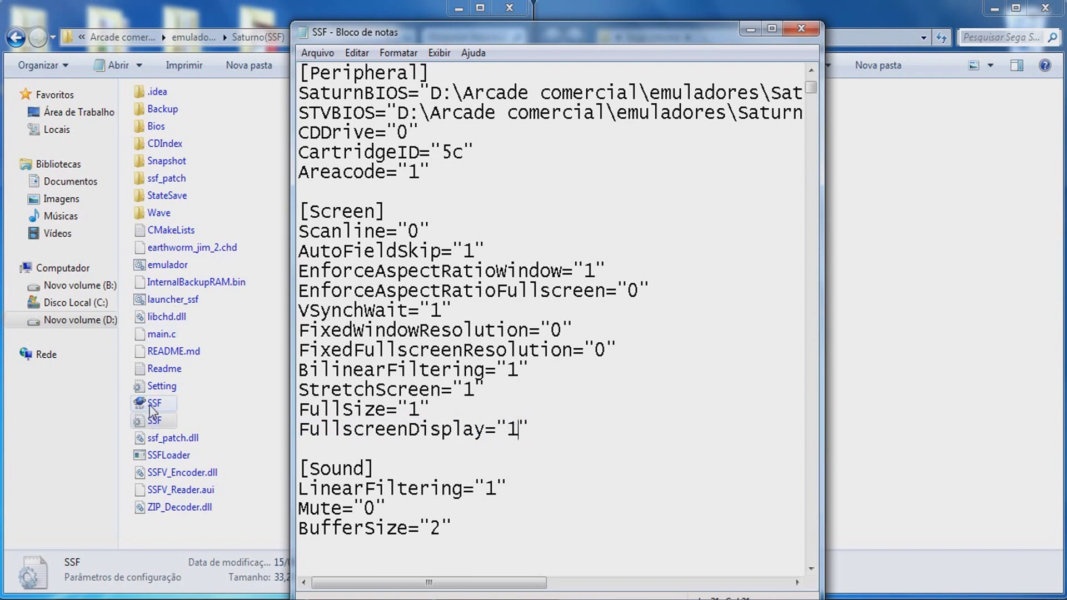
Step: Save the edited SSF.ini file and close it
{"action": "double_click", "coordinate": [515, 429]}
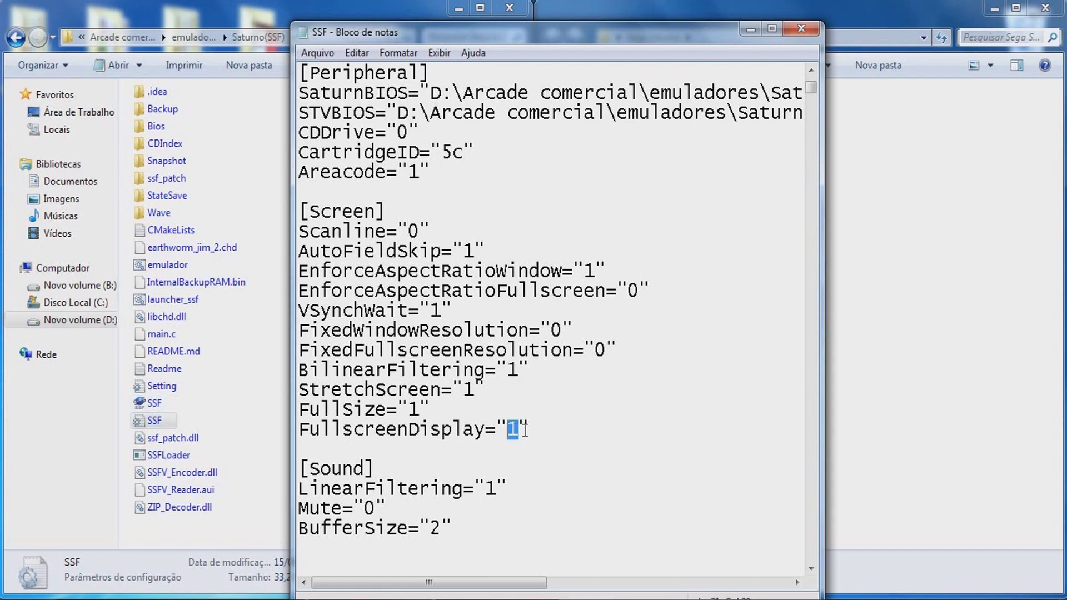
{"action": "double_click", "coordinate": [512, 429]}
{"action": "left_click", "coordinate": [317, 52]}
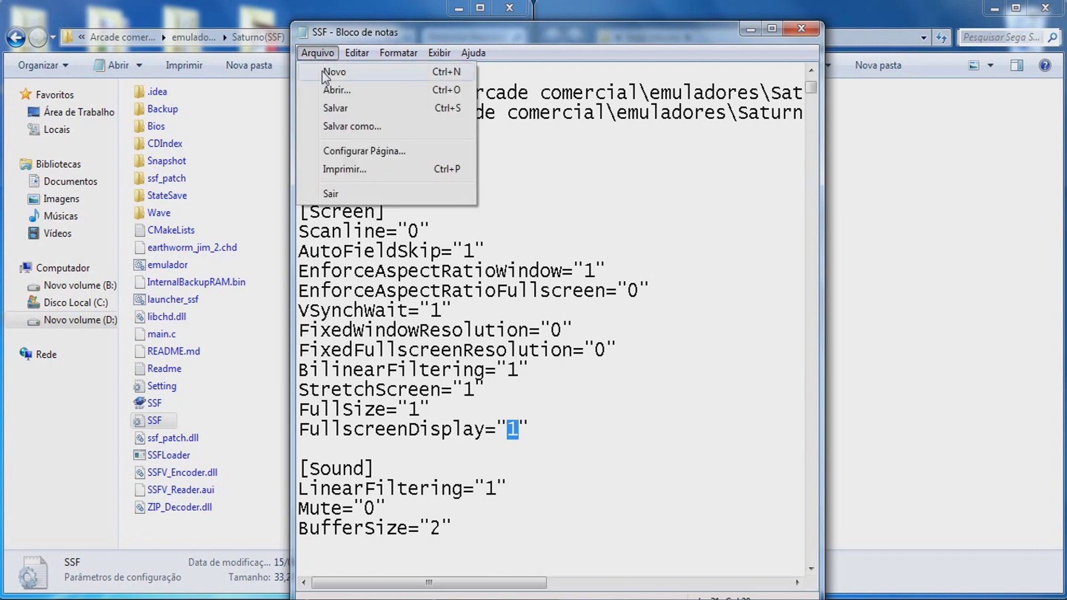
{"action": "left_click", "coordinate": [335, 109]}
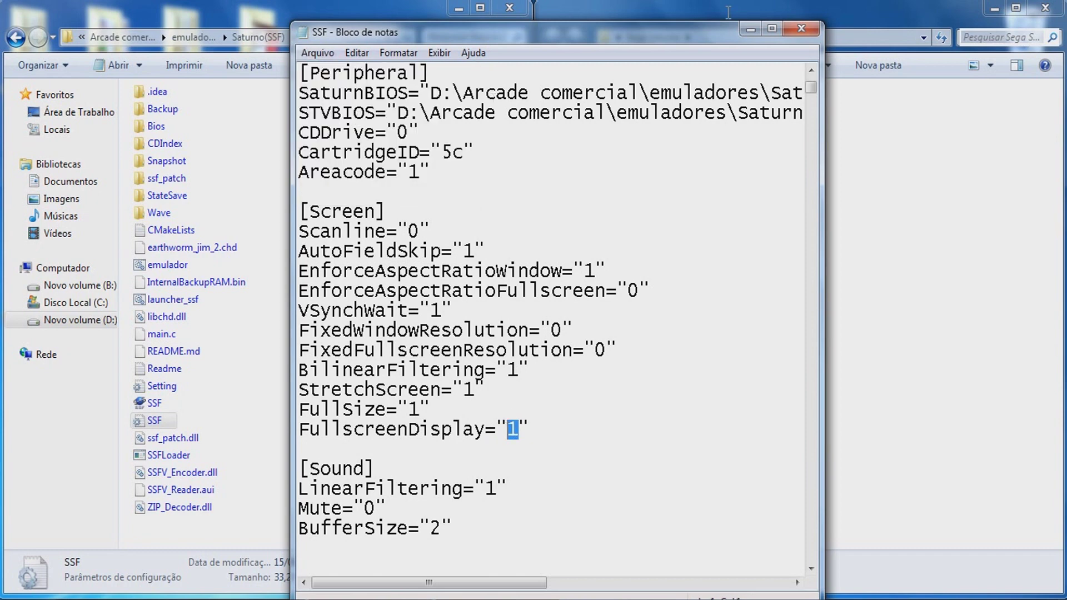
{"action": "left_click", "coordinate": [800, 28]}
Step: Refresh the Saturno(SSF) folder and launch the SSF emulator again
{"action": "right_click", "coordinate": [302, 376]}
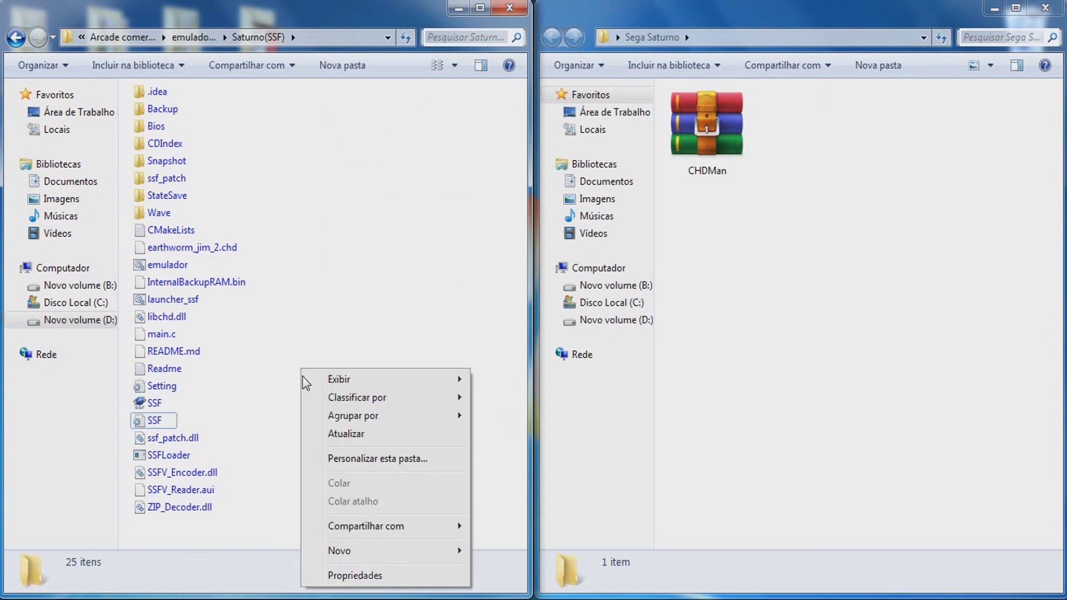
{"action": "left_click", "coordinate": [336, 434]}
{"action": "double_click", "coordinate": [154, 408]}
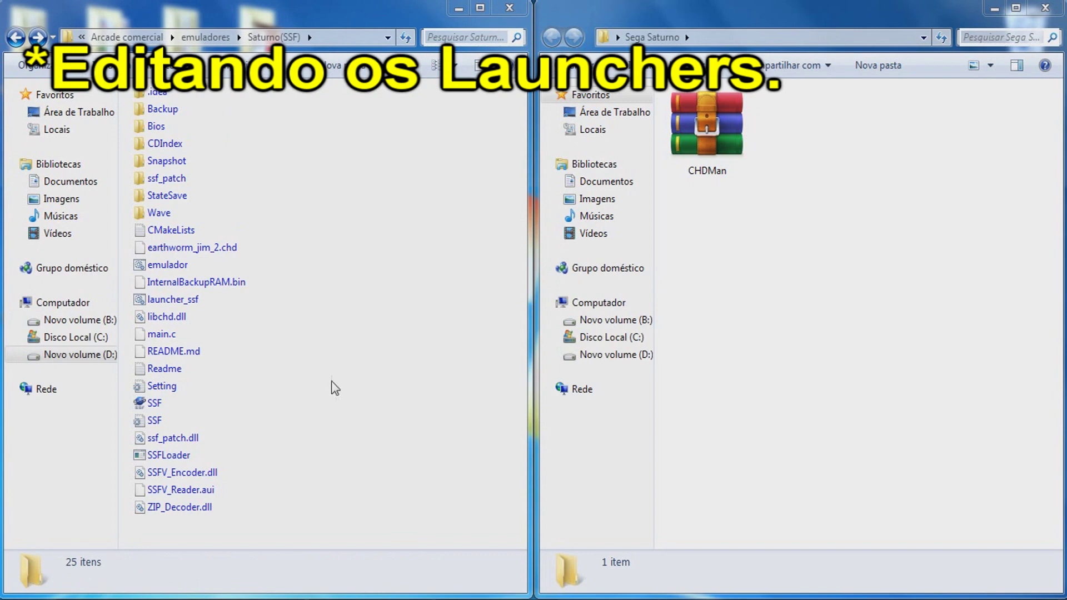
Step: Open the launcher_ssf batch file for editing in Notepad
{"action": "left_click", "coordinate": [142, 266]}
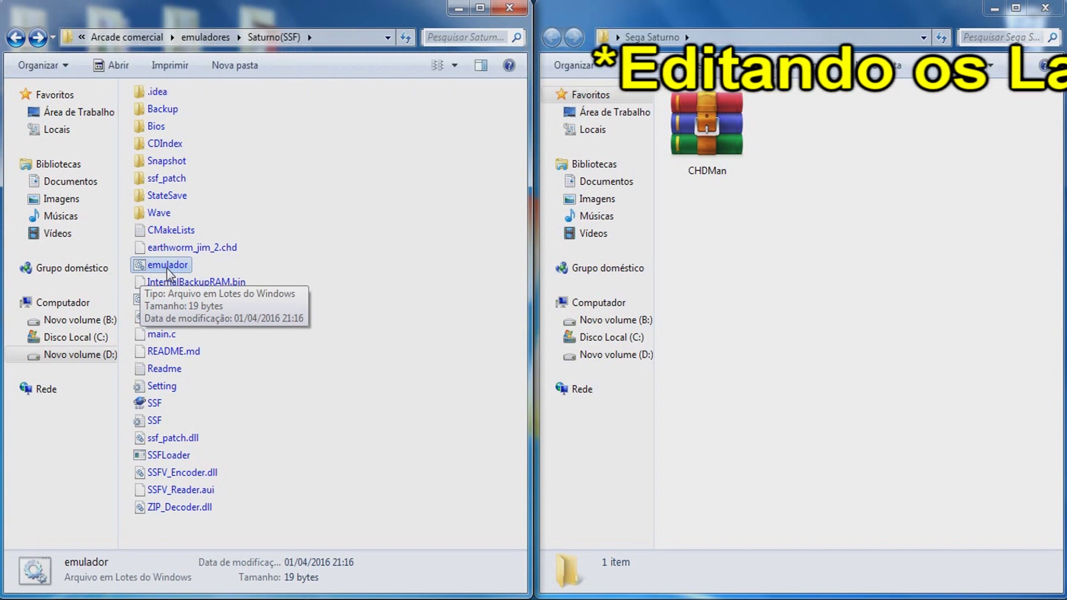
{"action": "left_click", "coordinate": [149, 306]}
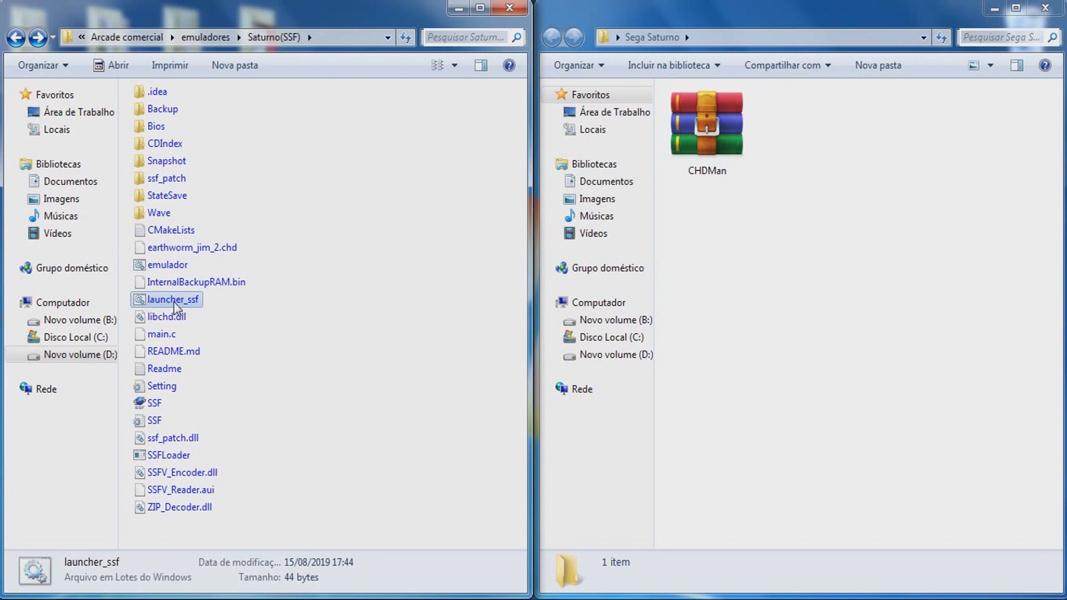
{"action": "right_click", "coordinate": [175, 306]}
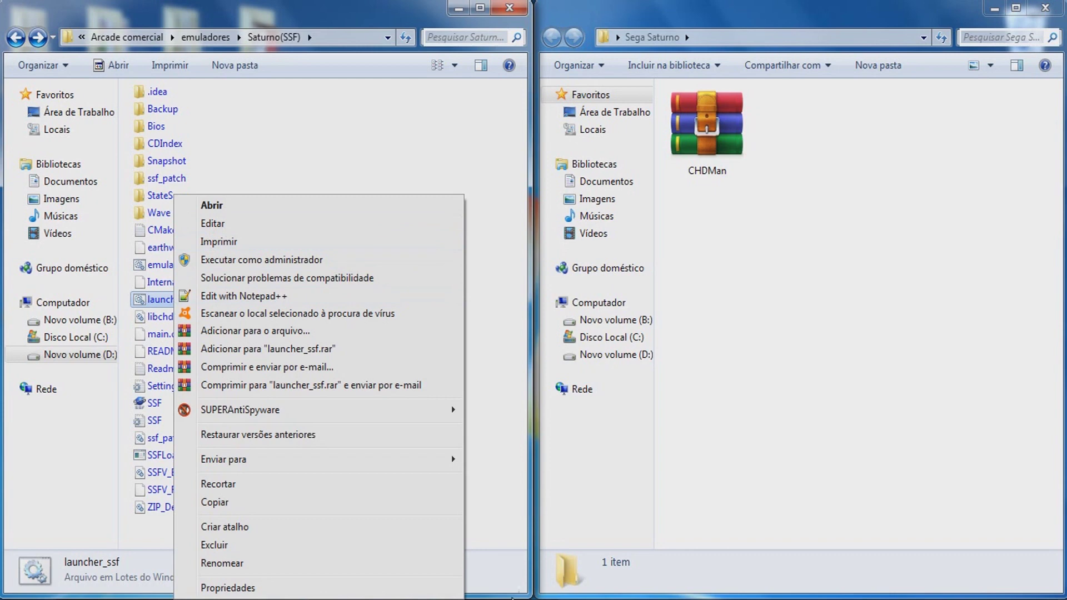
{"action": "left_click", "coordinate": [213, 223]}
{"action": "left_click_drag", "start_coordinate": [543, 51], "coordinate": [642, 52]}
{"action": "left_click_drag", "start_coordinate": [543, 72], "coordinate": [913, 70]}
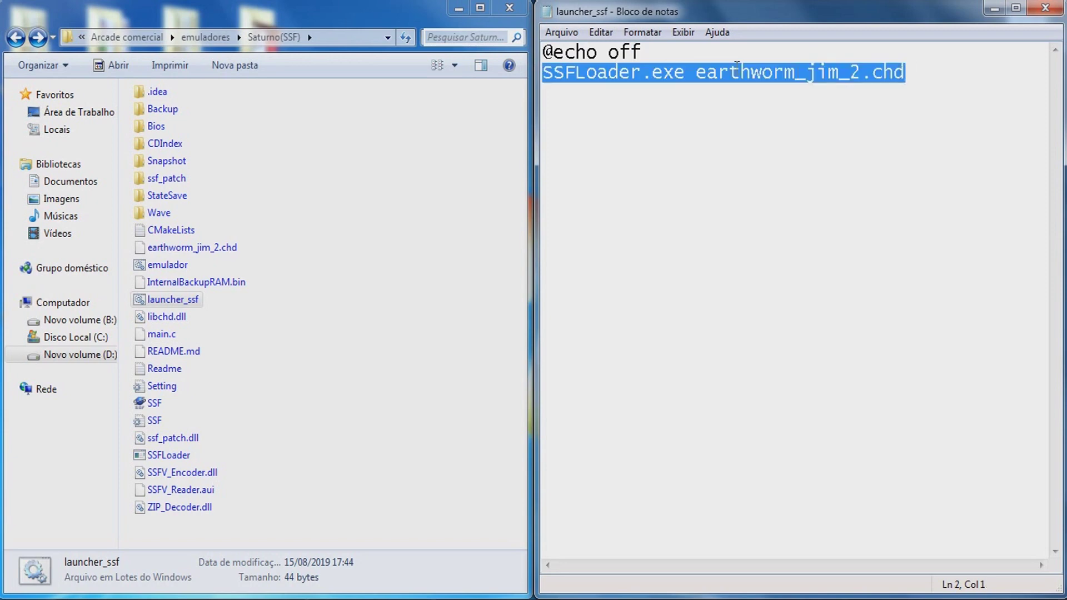
{"action": "left_click", "coordinate": [689, 74]}
{"action": "left_click_drag", "start_coordinate": [686, 72], "coordinate": [542, 71]}
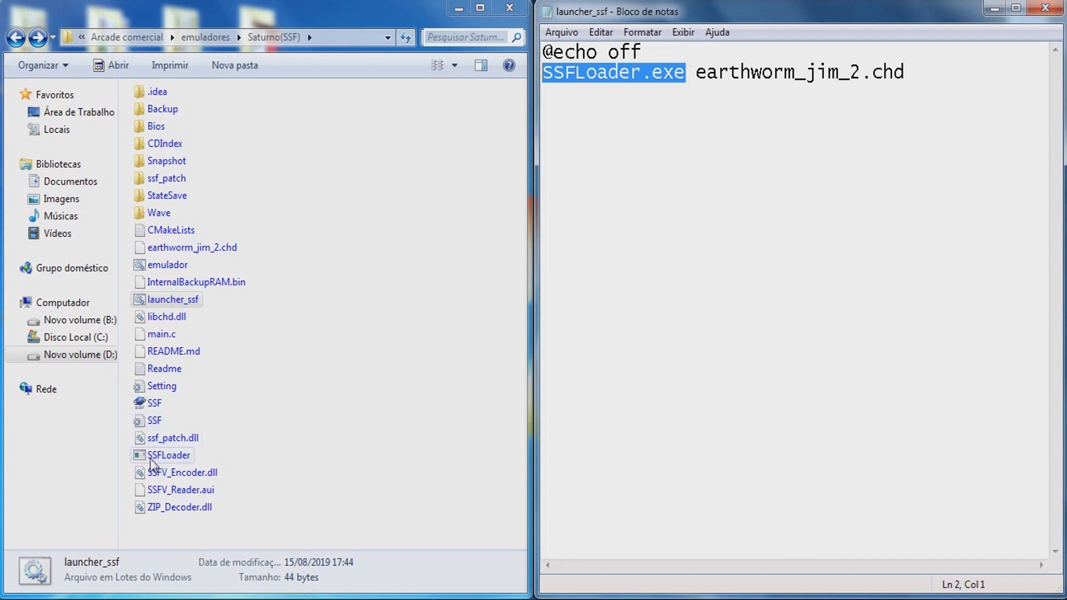
{"action": "left_click", "coordinate": [683, 72]}
{"action": "left_click_drag", "start_coordinate": [696, 72], "coordinate": [857, 72]}
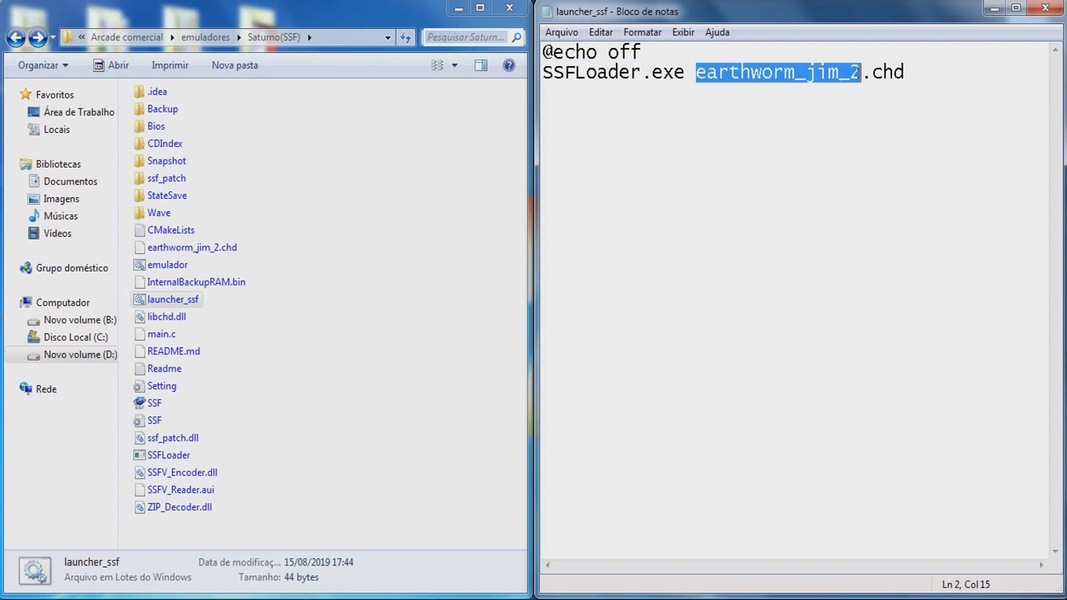
{"action": "left_click", "coordinate": [862, 73]}
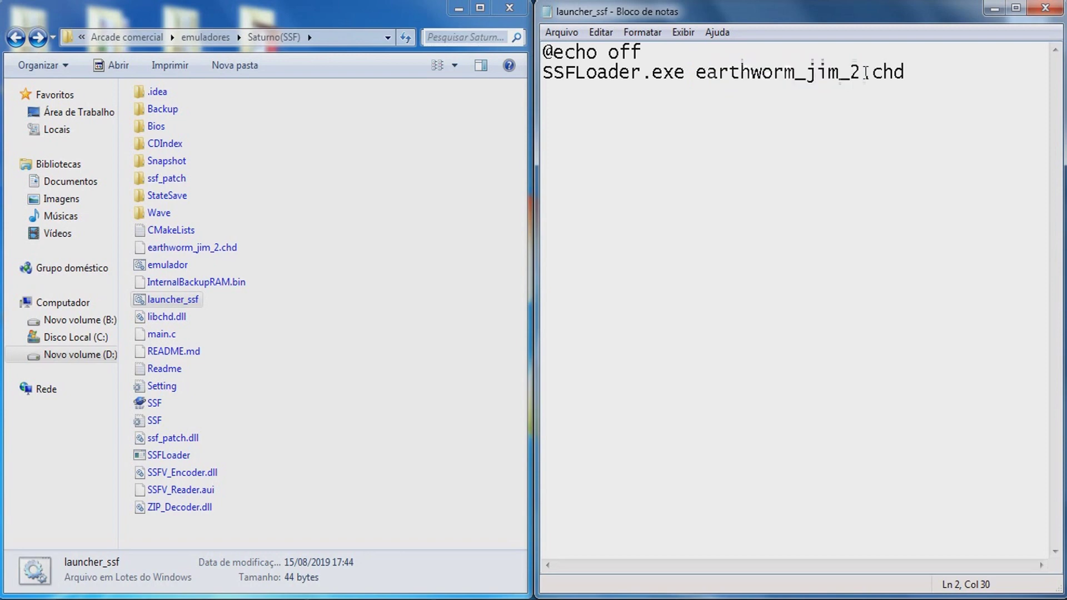
{"action": "left_click_drag", "start_coordinate": [861, 72], "coordinate": [907, 74]}
{"action": "left_click_drag", "start_coordinate": [696, 72], "coordinate": [906, 72]}
{"action": "mouse_move", "coordinate": [809, 75]}
{"action": "left_mouse_down"}
{"action": "mouse_move", "coordinate": [794, 75]}
{"action": "mouse_move", "coordinate": [839, 78]}
{"action": "mouse_move", "coordinate": [795, 75]}
{"action": "left_mouse_up"}
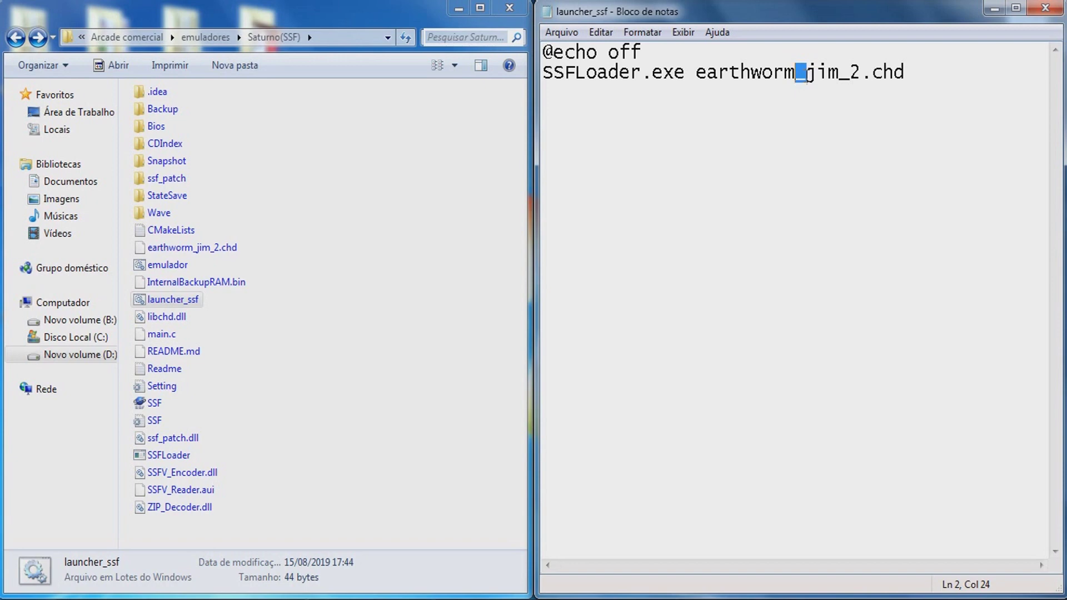
{"action": "left_click", "coordinate": [698, 74]}
{"action": "left_click_drag", "start_coordinate": [905, 72], "coordinate": [535, 72]}
{"action": "left_click", "coordinate": [556, 72]}
{"action": "left_click", "coordinate": [699, 78]}
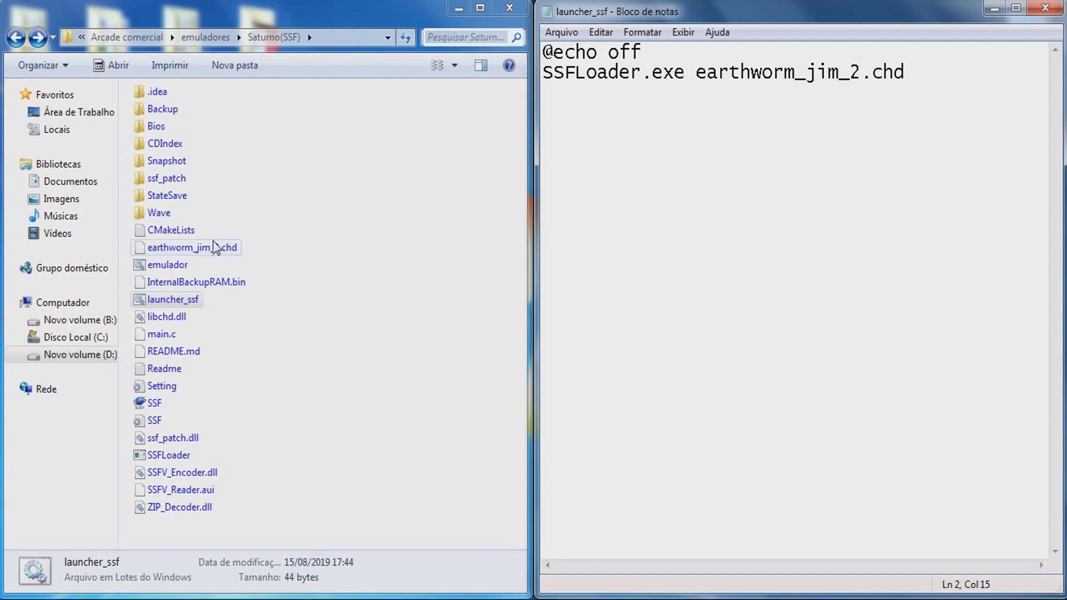
Step: Compare the game name in the launcher with the earthworm_jim_2.chd file stored beside the SSF program
{"action": "left_click", "coordinate": [168, 249]}
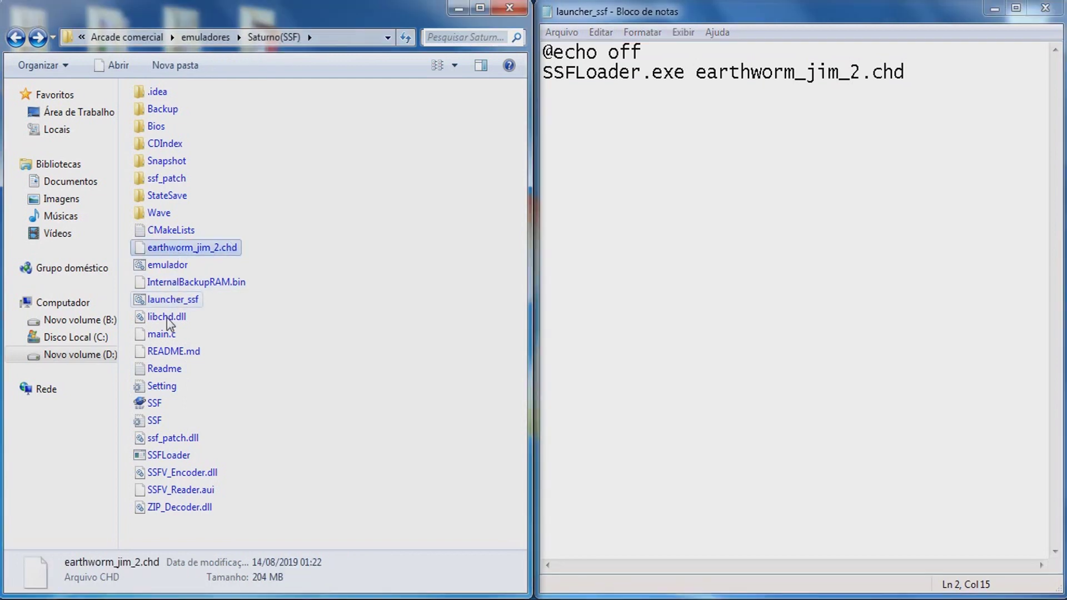
{"action": "left_click", "coordinate": [152, 409]}
{"action": "left_click", "coordinate": [188, 252]}
{"action": "left_click", "coordinate": [698, 78]}
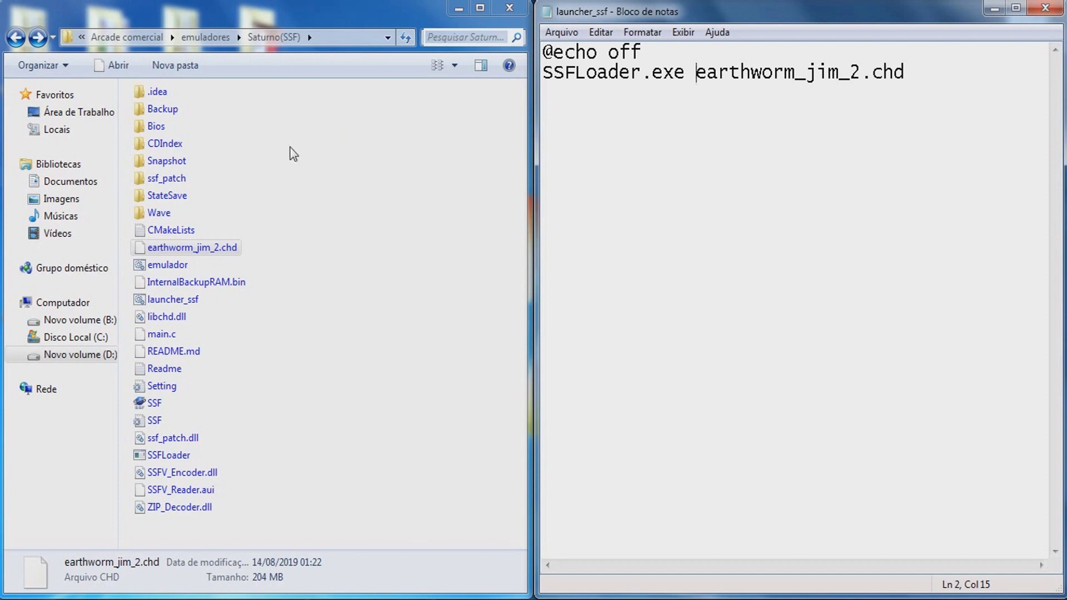
Step: Create a new folder named jogos in the Saturno(SSF) folder
{"action": "left_click", "coordinate": [175, 65]}
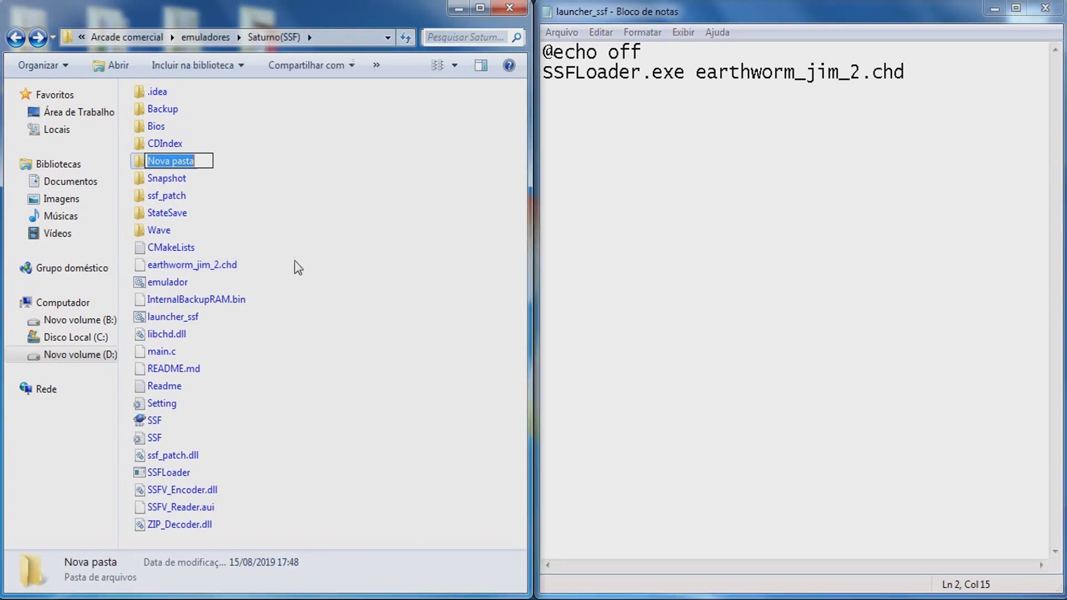
{"action": "type", "text": "jogo"}
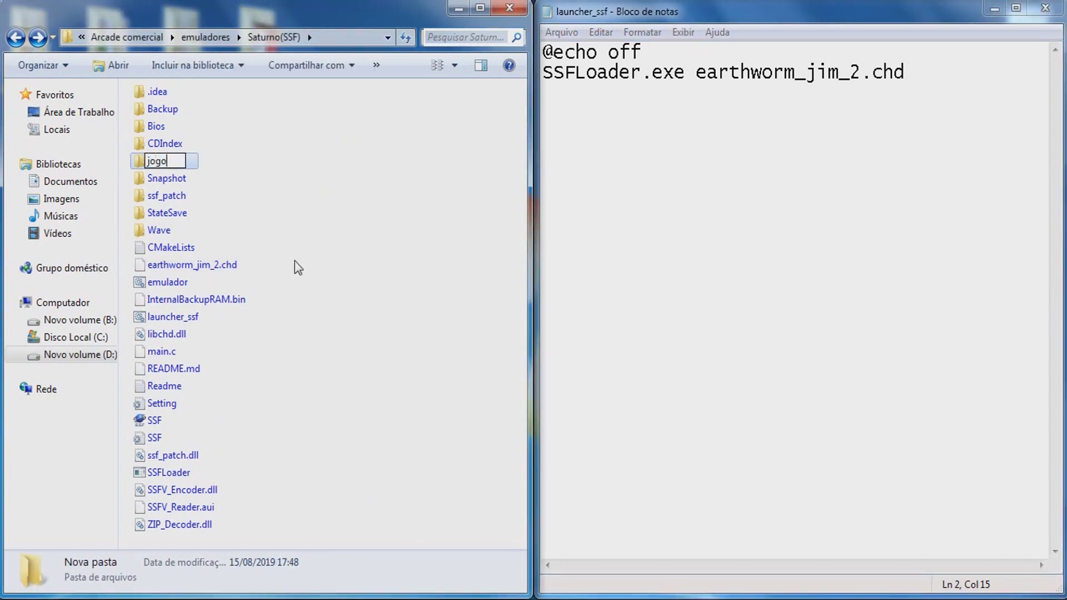
{"action": "type", "text": "s"}
{"action": "left_click", "coordinate": [294, 262]}
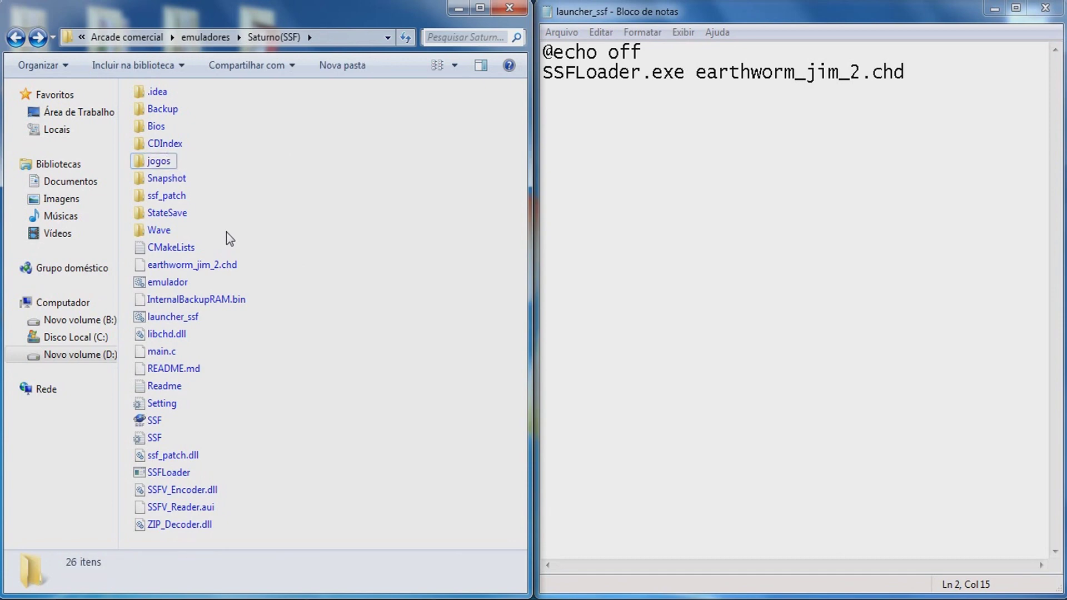
Step: Enclose the earthworm_jim_2.chd file name in double quotation marks in the launcher's SSFLoader.exe line
{"action": "left_click", "coordinate": [698, 73]}
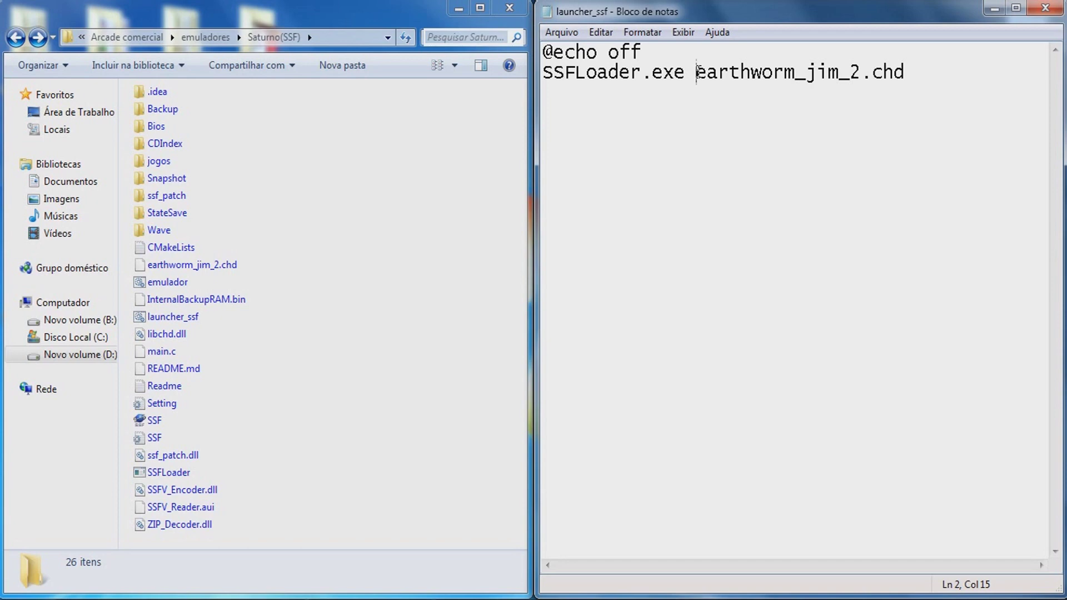
{"action": "type", "text": "\""}
{"action": "key", "text": "End"}
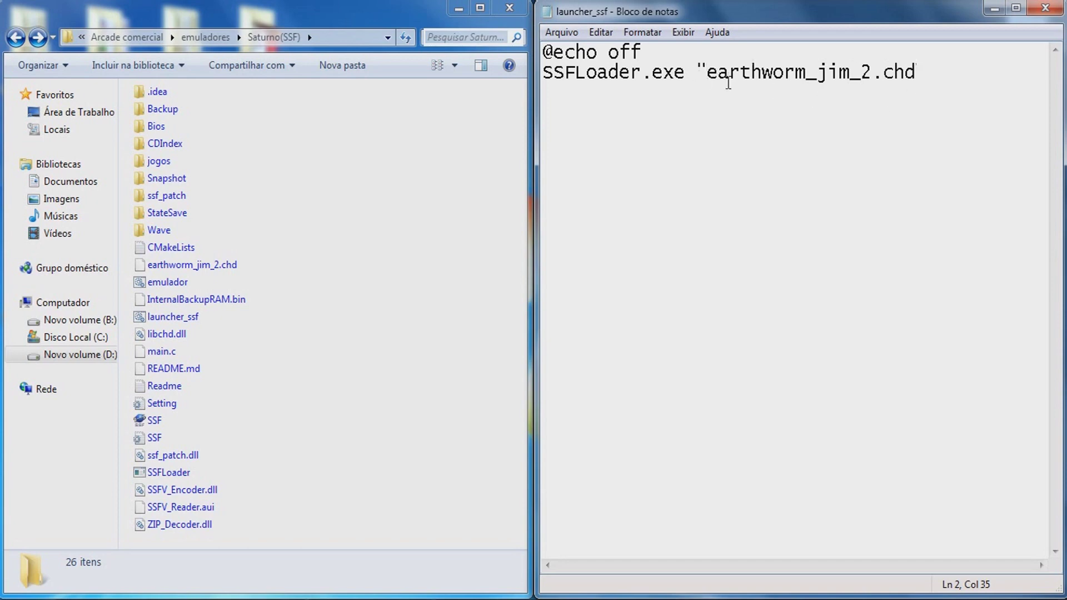
{"action": "type", "text": "\""}
{"action": "key", "text": "shift+Left"}
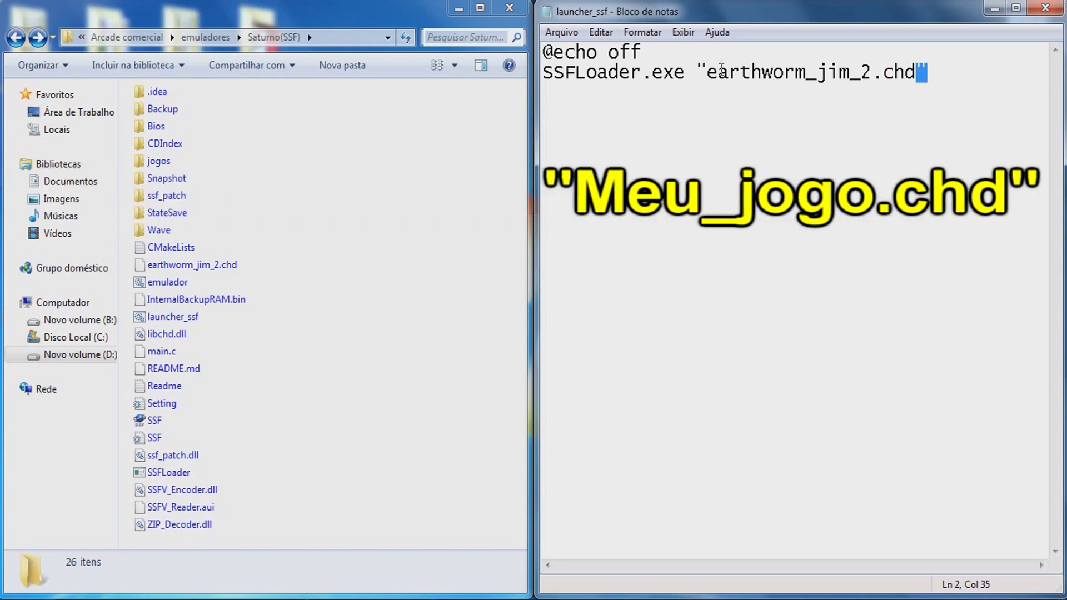
{"action": "left_click_drag", "start_coordinate": [710, 69], "coordinate": [701, 68]}
{"action": "left_click", "coordinate": [701, 69]}
Step: Insert the %CD% variable directly after the opening quotation mark, removing the extra quotation marks
{"action": "type", "text": "\"\""}
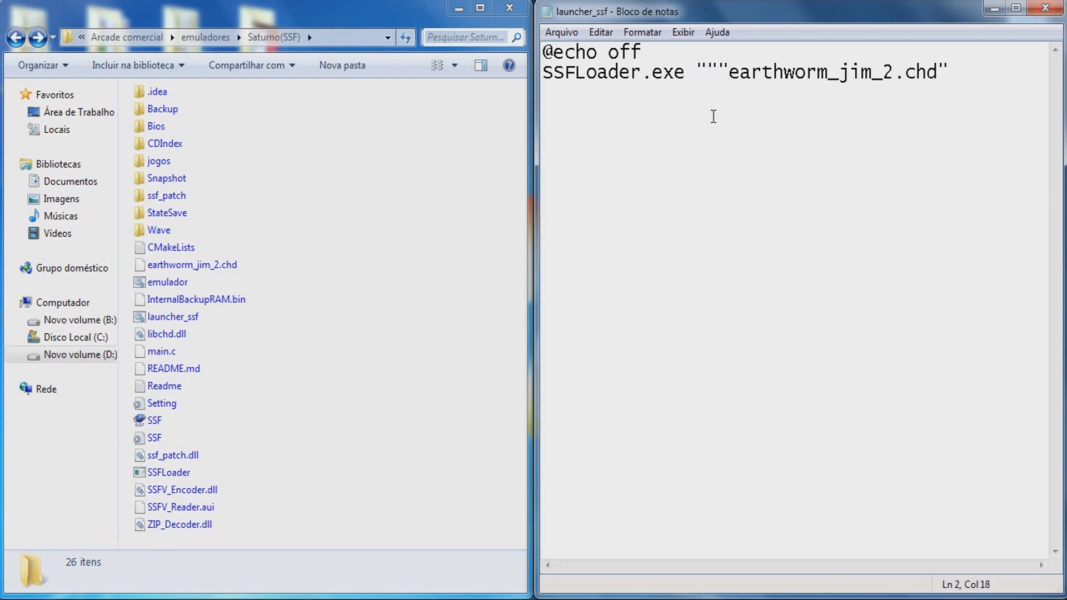
{"action": "key", "text": "BackSpace"}
{"action": "key", "text": "BackSpace"}
{"action": "type", "text": "%%"}
{"action": "key", "text": "Left"}
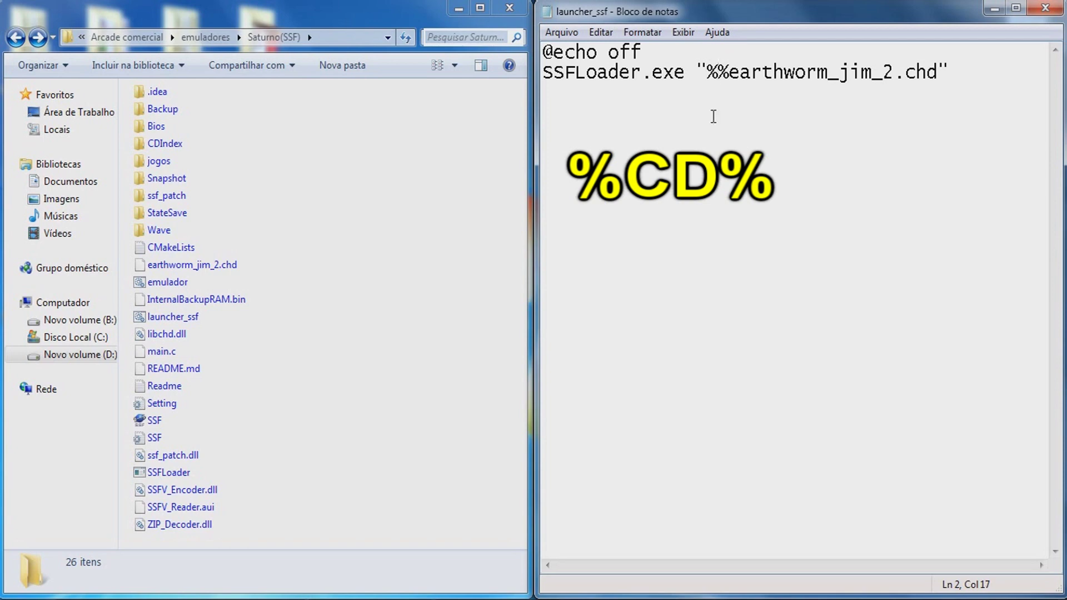
{"action": "type", "text": "CD"}
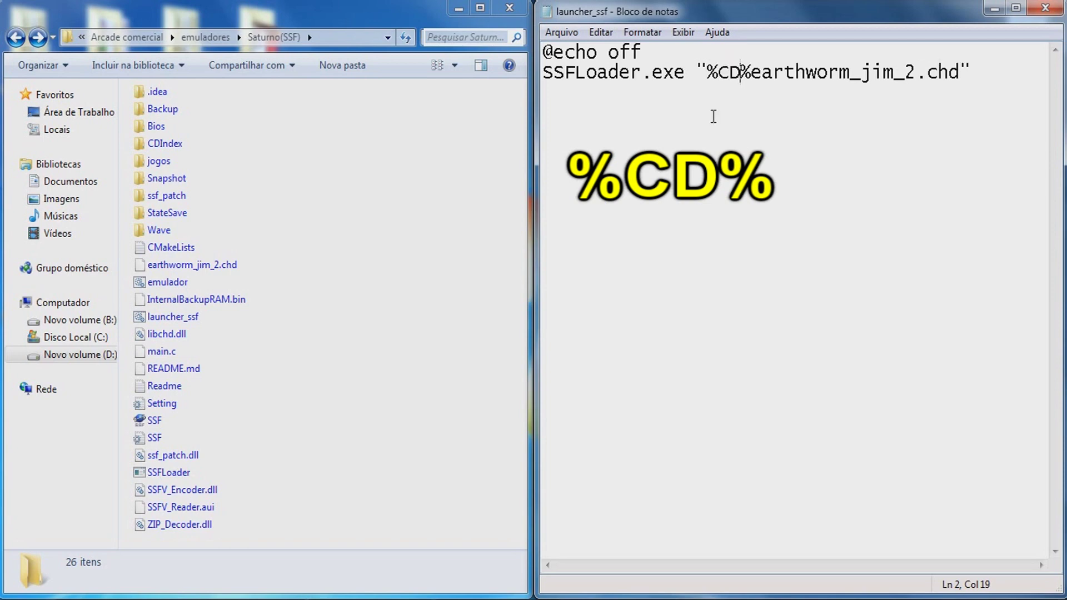
{"action": "left_click_drag", "start_coordinate": [717, 72], "coordinate": [750, 75]}
{"action": "left_click", "coordinate": [750, 74]}
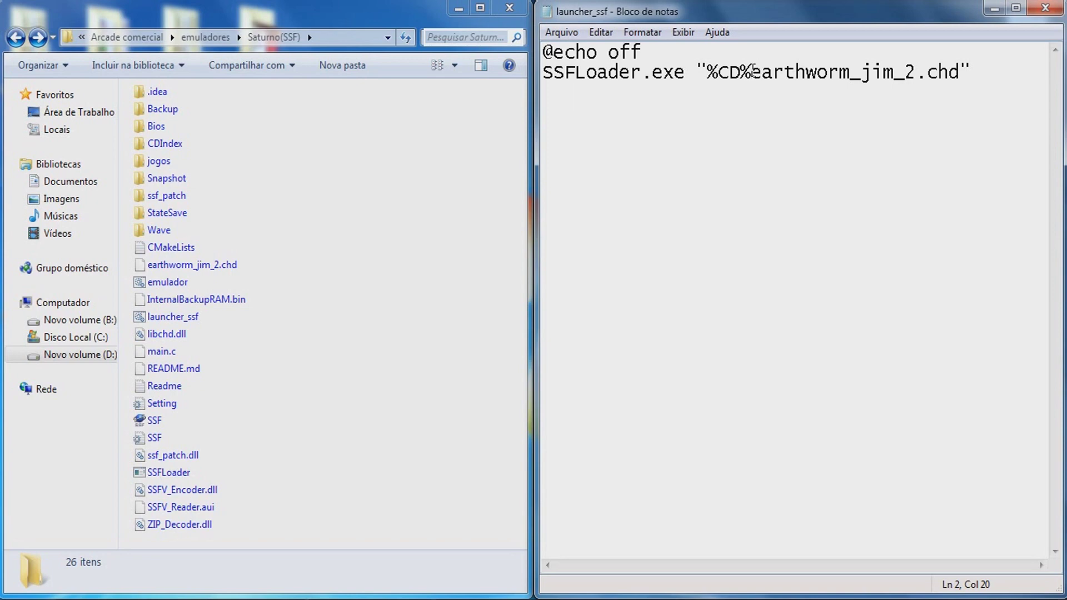
Step: Add the \jogos\ folder path between %CD% and the earthworm_jim_2.chd file name
{"action": "type", "text": "\\j"}
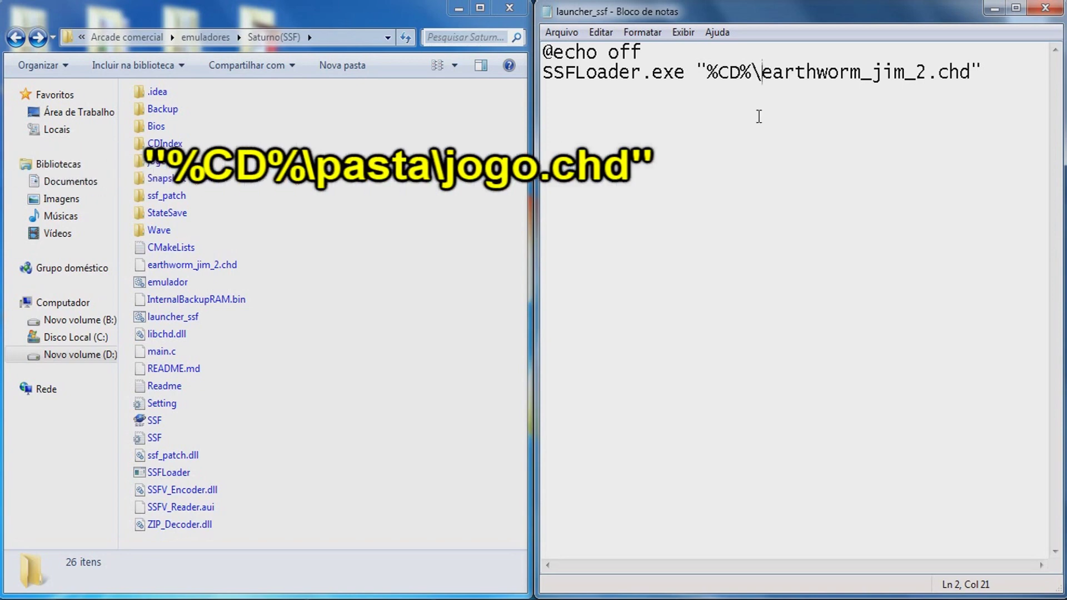
{"action": "type", "text": "ogos"}
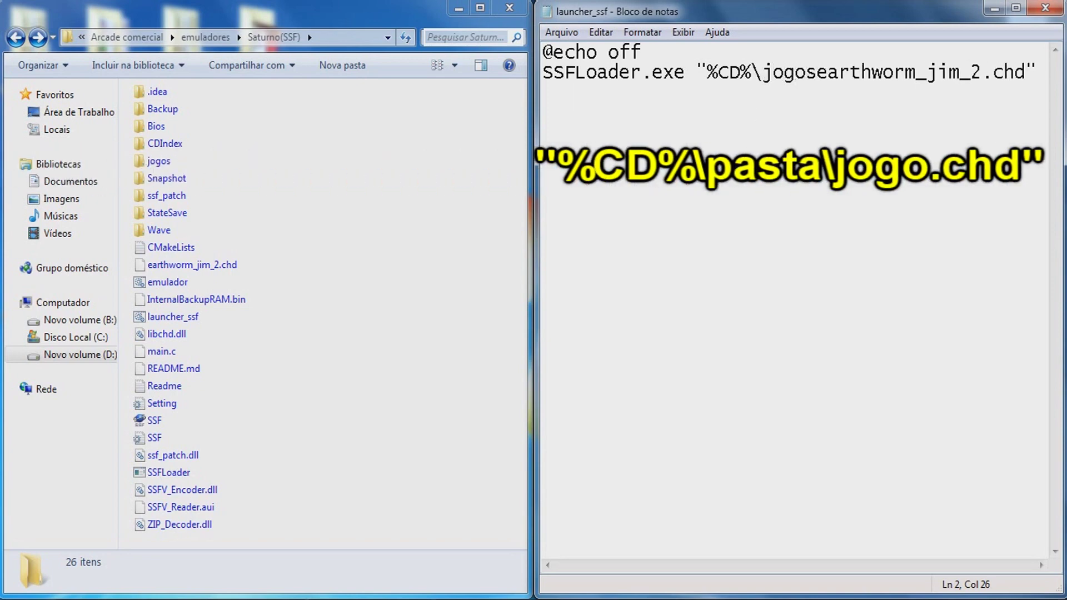
{"action": "type", "text": "\\"}
{"action": "left_click_drag", "start_coordinate": [827, 66], "coordinate": [1041, 67]}
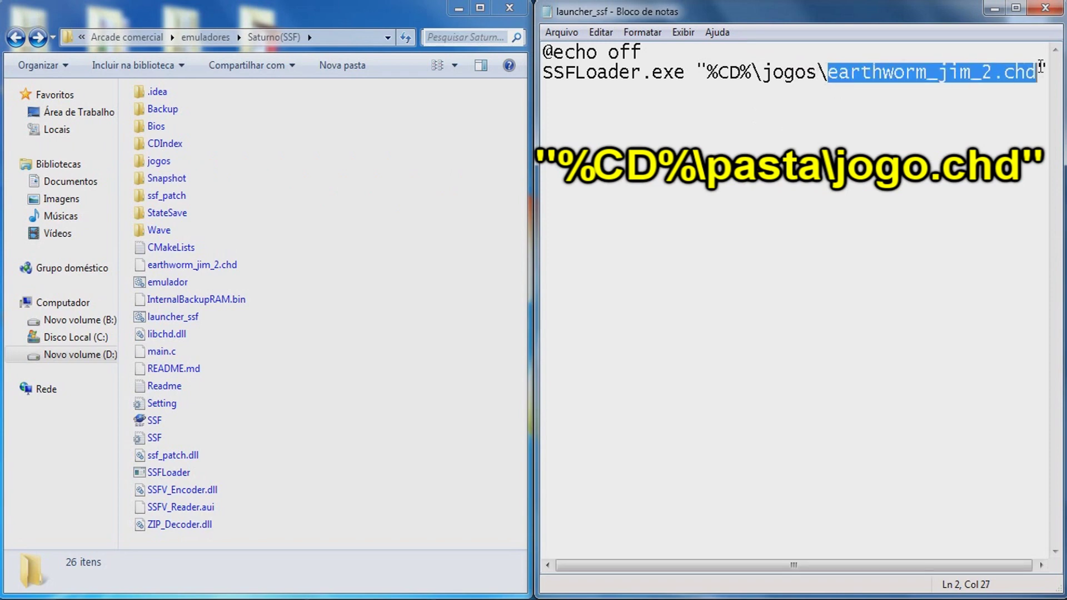
{"action": "left_click", "coordinate": [830, 73]}
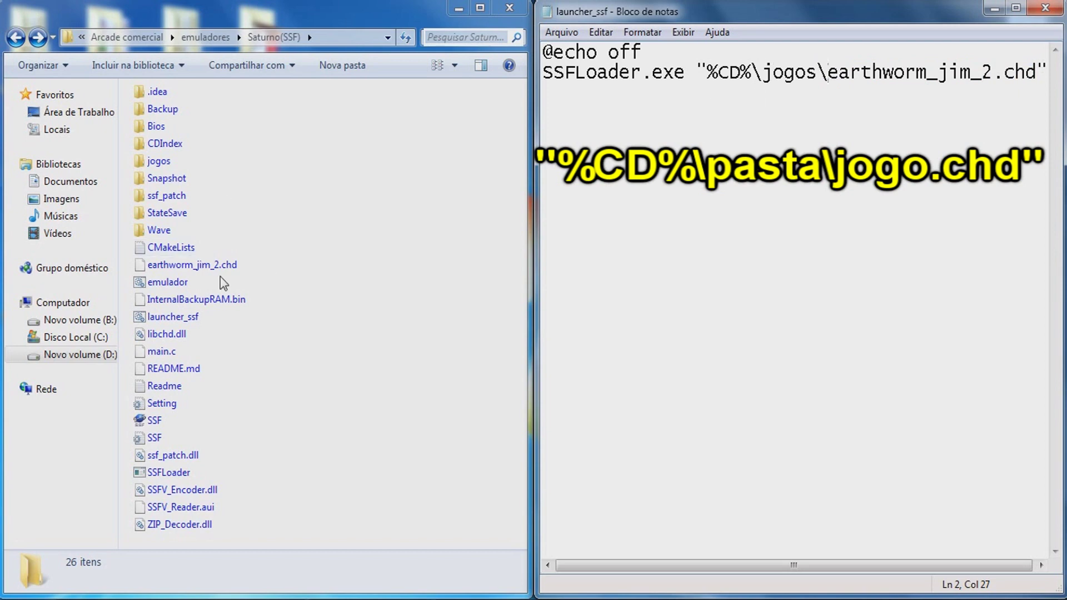
Step: Move earthworm_jim_2.chd from the Saturno(SSF) folder into the jogos folder, and return to the Saturno(SSF) folder
{"action": "left_click", "coordinate": [169, 266]}
{"action": "right_click", "coordinate": [169, 268]}
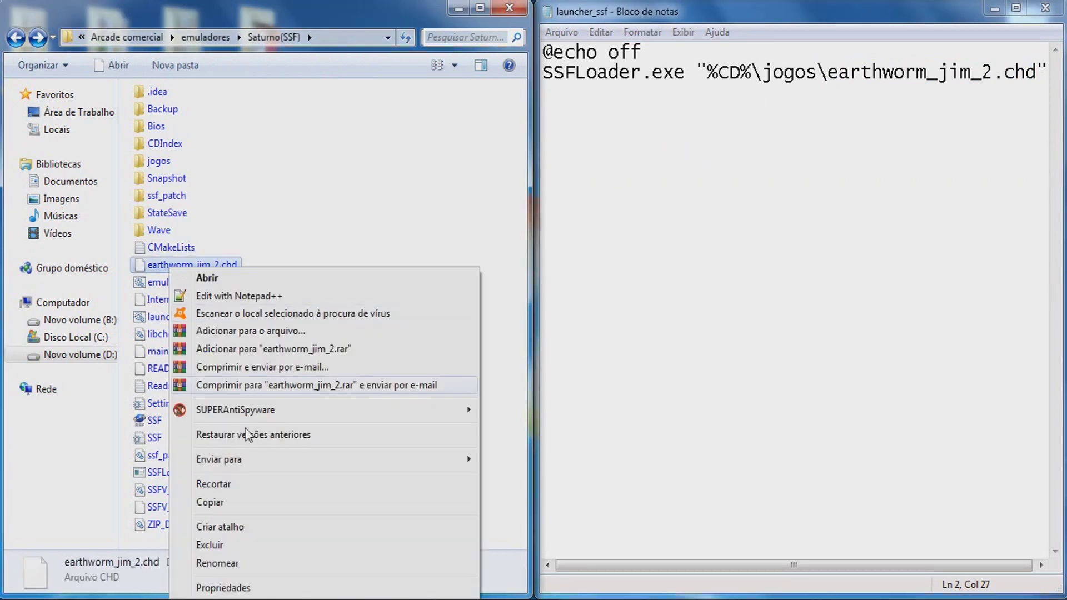
{"action": "left_click", "coordinate": [247, 487]}
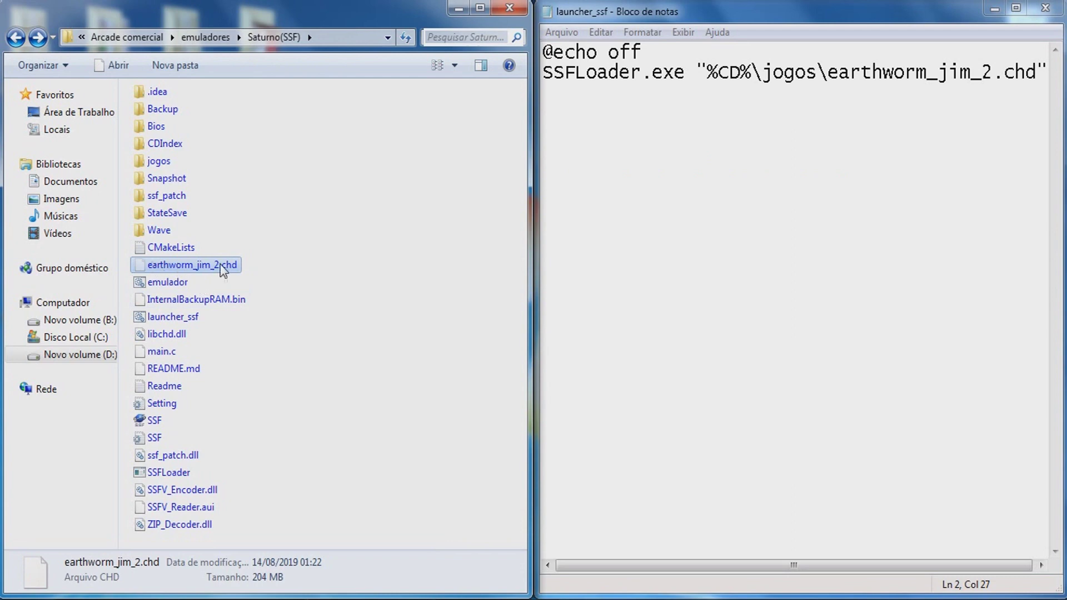
{"action": "double_click", "coordinate": [155, 162]}
{"action": "right_click", "coordinate": [175, 171]}
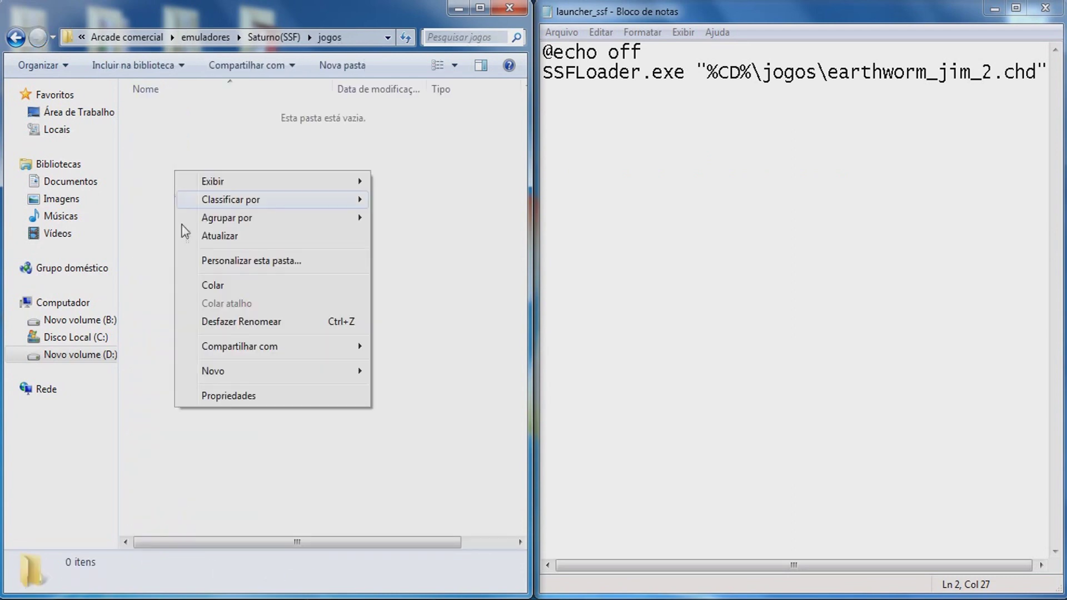
{"action": "left_click", "coordinate": [202, 284]}
{"action": "left_click", "coordinate": [192, 255]}
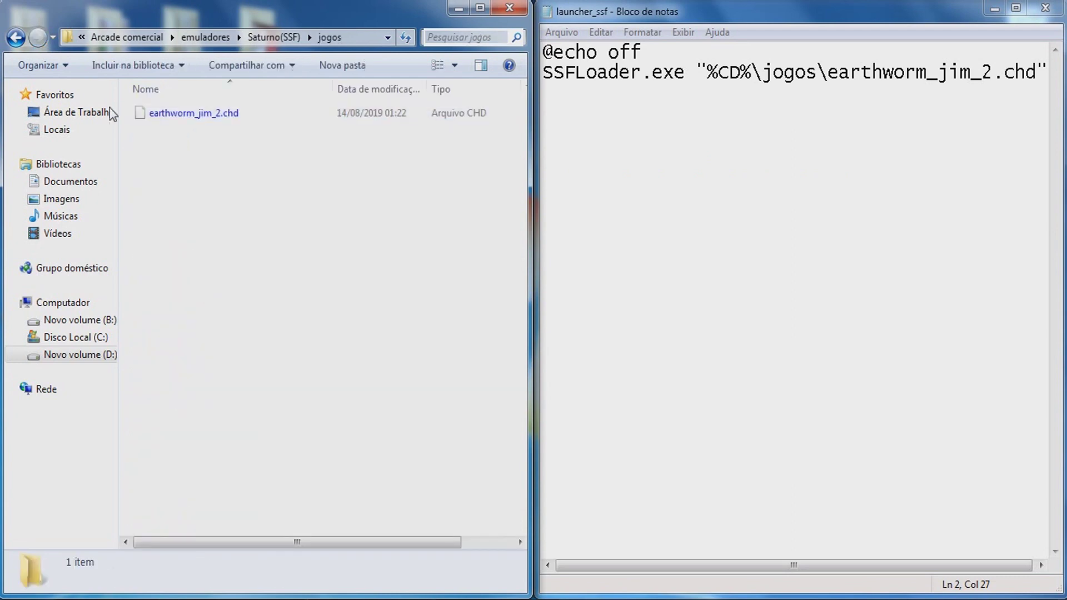
{"action": "left_click", "coordinate": [20, 40]}
{"action": "right_click", "coordinate": [335, 245]}
Step: Review the %CD%, jogos and game name parts of the quoted path in the launcher
{"action": "left_click_drag", "start_coordinate": [707, 73], "coordinate": [749, 73]}
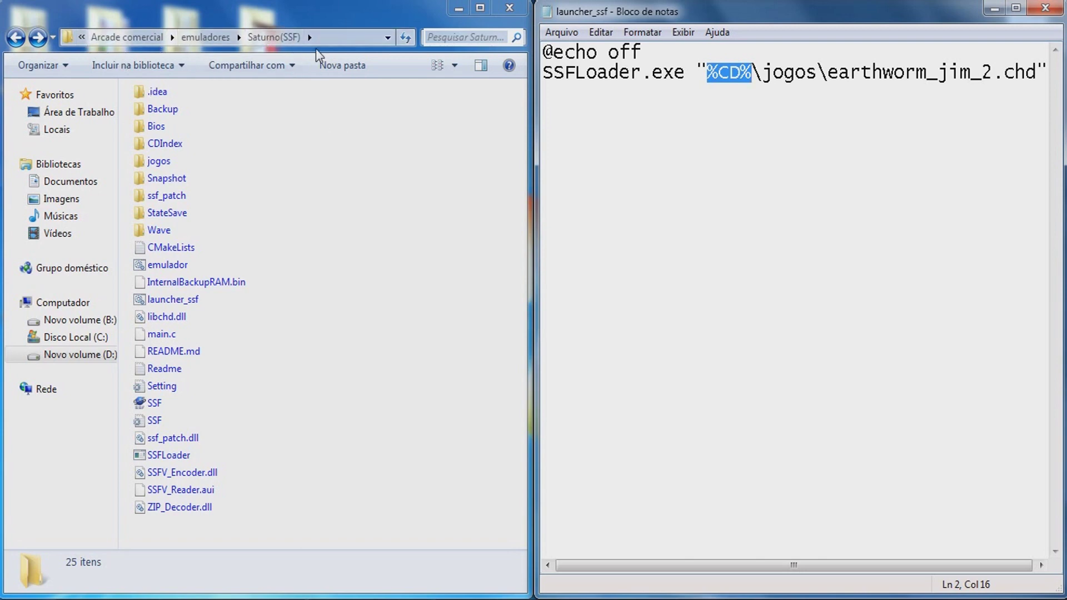
{"action": "left_click", "coordinate": [760, 72]}
{"action": "left_click_drag", "start_coordinate": [761, 73], "coordinate": [820, 73]}
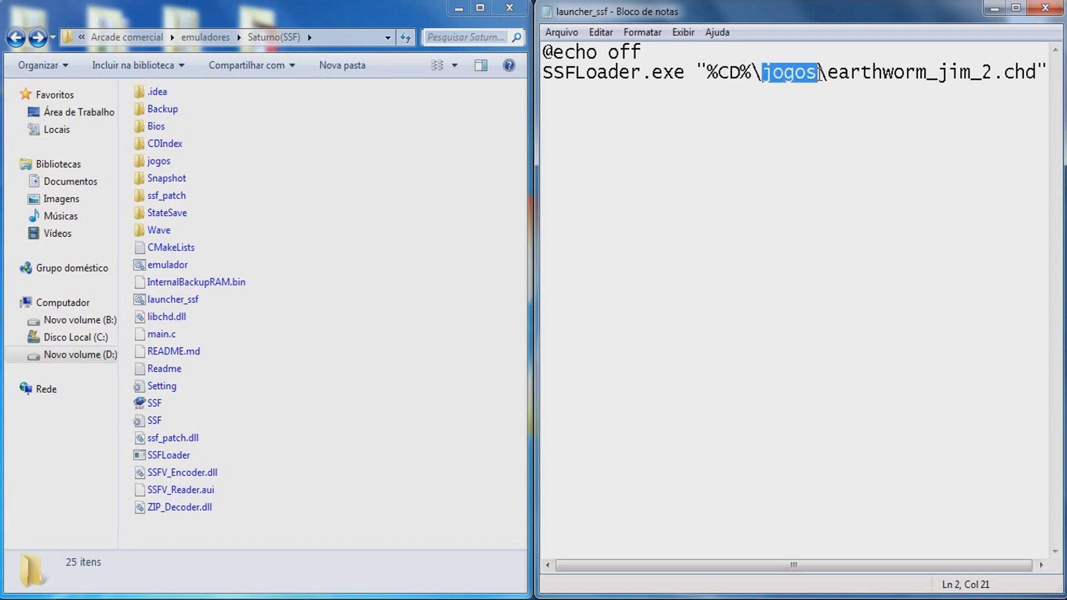
{"action": "left_click_drag", "start_coordinate": [830, 73], "coordinate": [992, 81]}
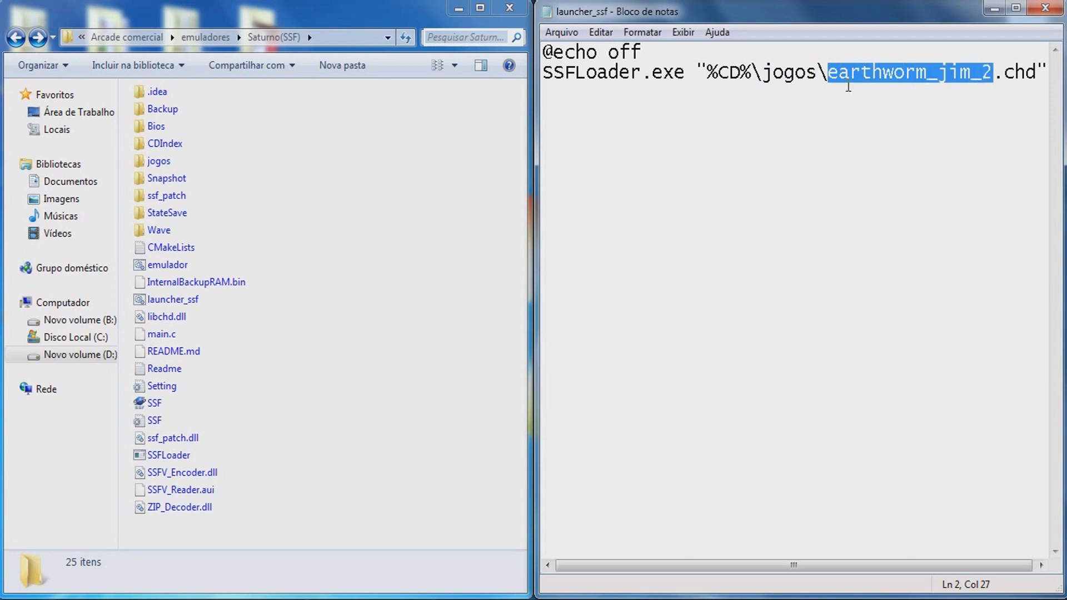
{"action": "left_click", "coordinate": [829, 75]}
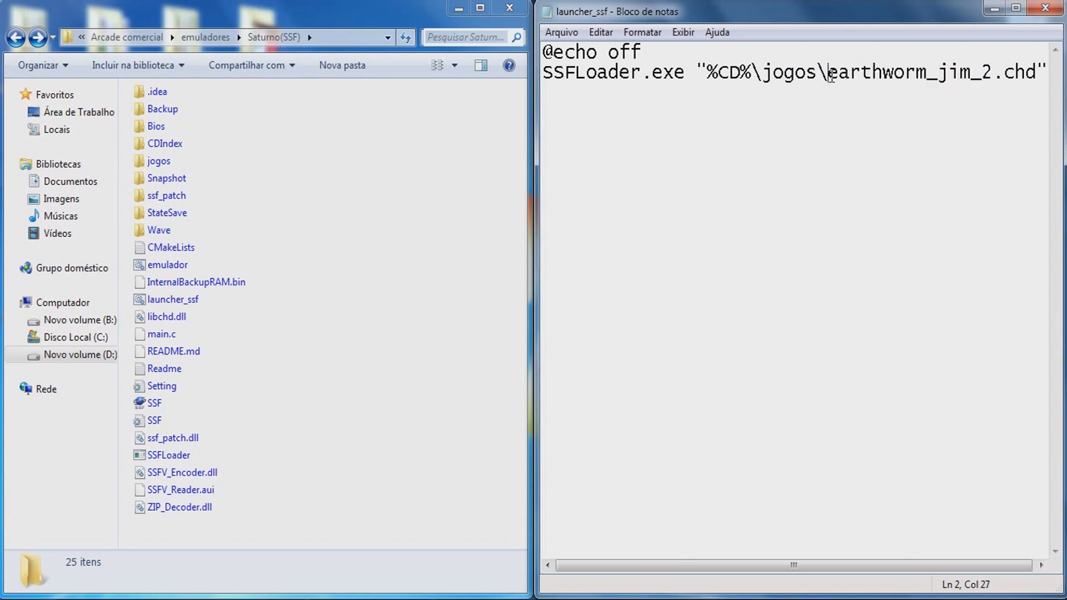
Step: Save the changes to the launcher_ssf batch file
{"action": "left_click", "coordinate": [552, 35]}
{"action": "left_click", "coordinate": [576, 86]}
Step: Compare the full path of the Saturno(SSF) folder with the %CD%\jogos path written in the launcher
{"action": "left_click", "coordinate": [388, 37]}
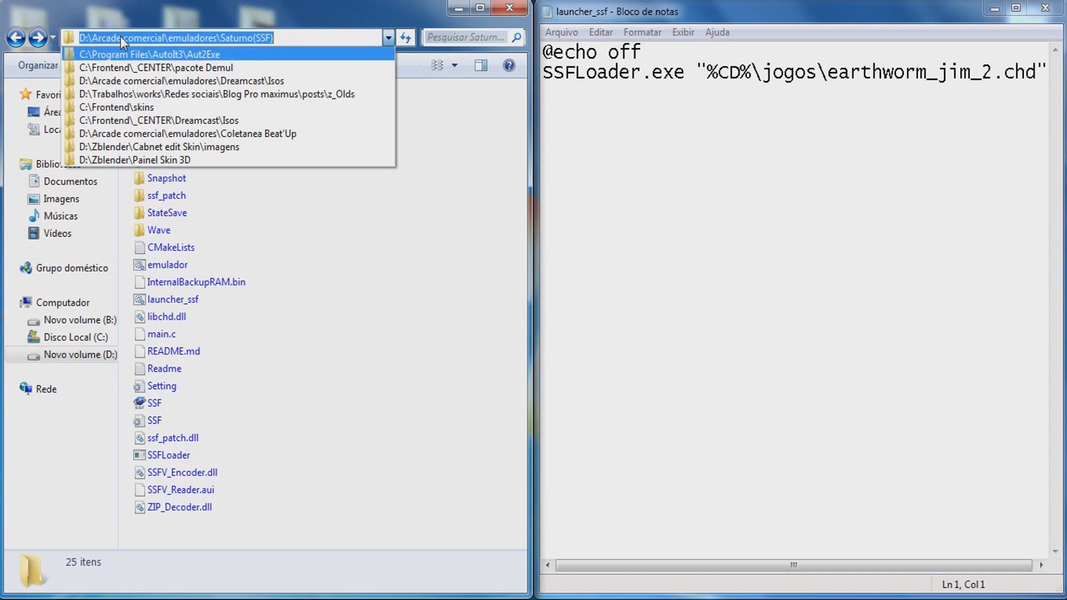
{"action": "left_click", "coordinate": [707, 72]}
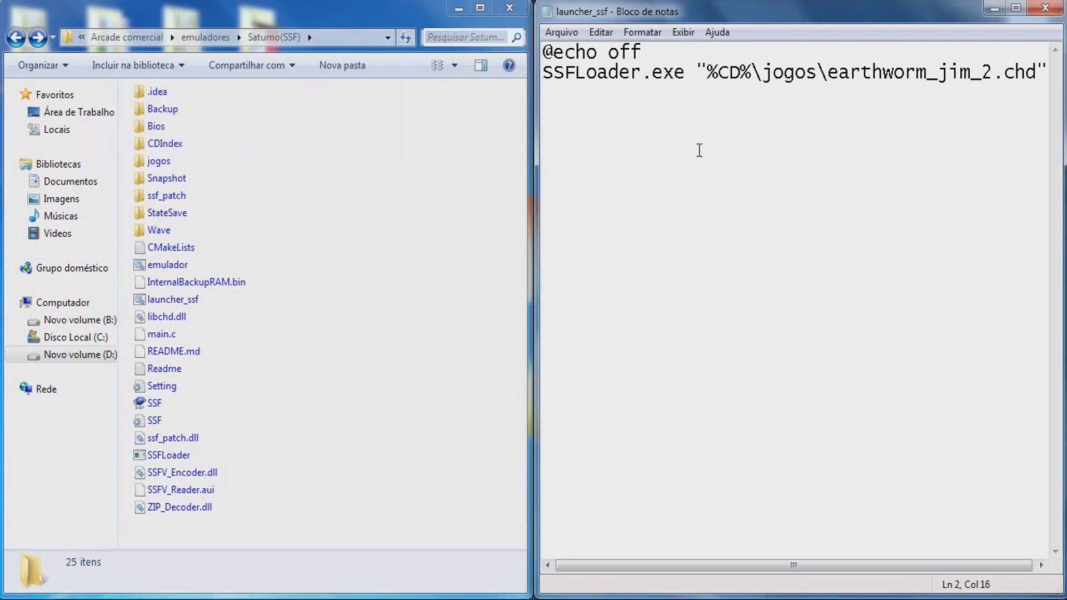
{"action": "left_click_drag", "start_coordinate": [971, 72], "coordinate": [707, 72]}
{"action": "left_click", "coordinate": [375, 241]}
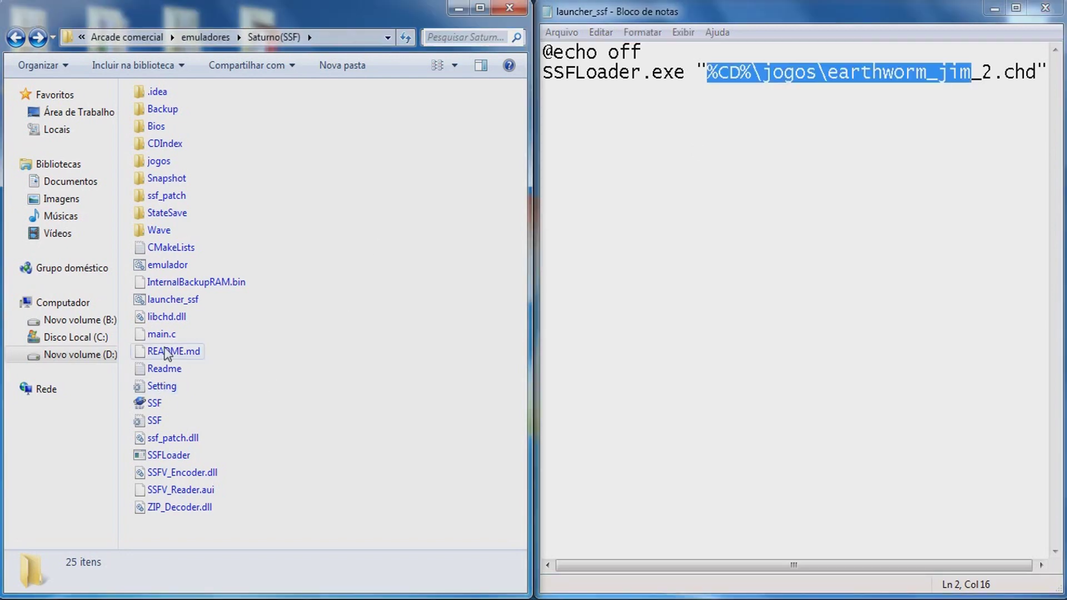
Step: Rename the launcher_ssf batch file as earthworm_jim_2 and run it to start the game
{"action": "left_click", "coordinate": [148, 301]}
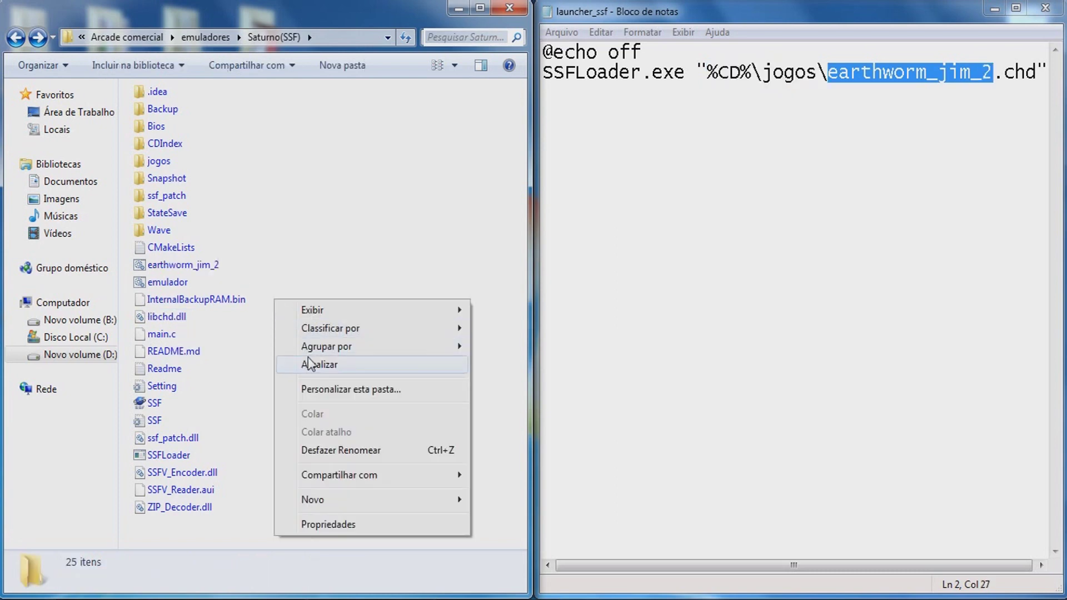
{"action": "left_click", "coordinate": [307, 358]}
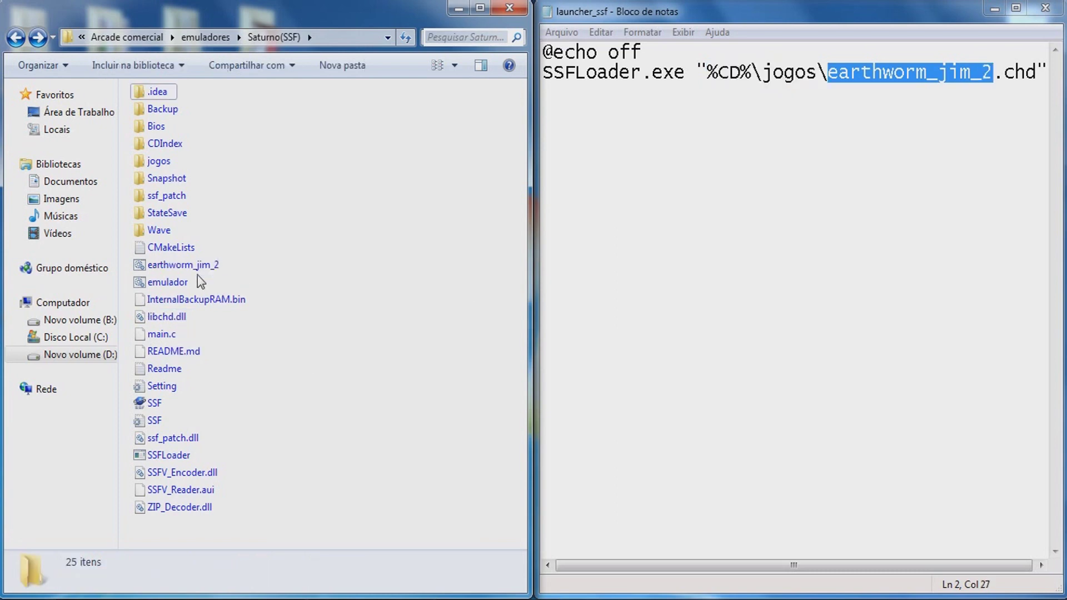
{"action": "left_click", "coordinate": [165, 269]}
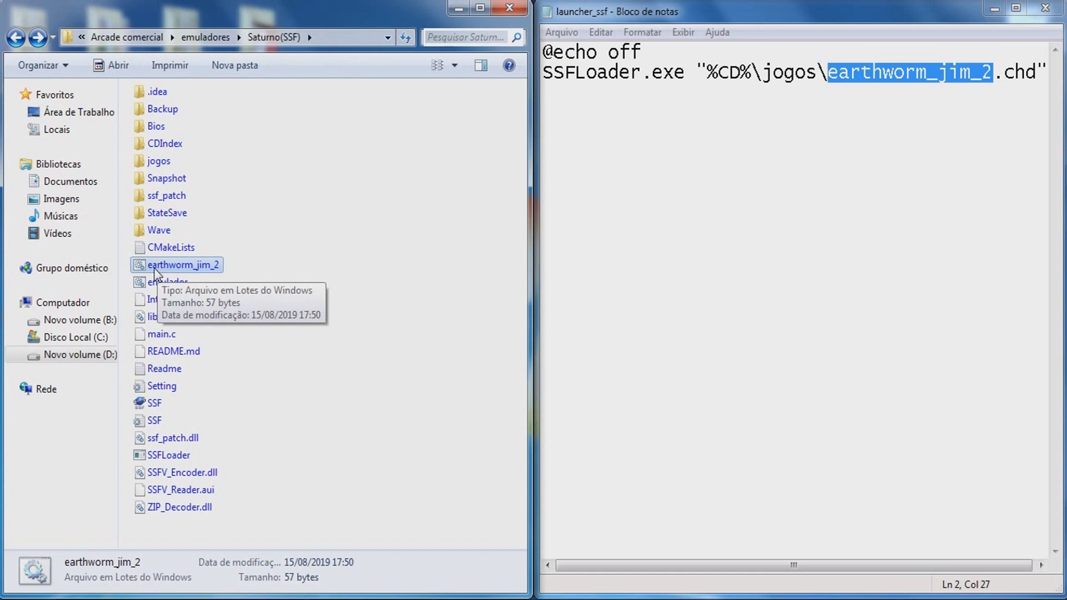
{"action": "double_click", "coordinate": [154, 268]}
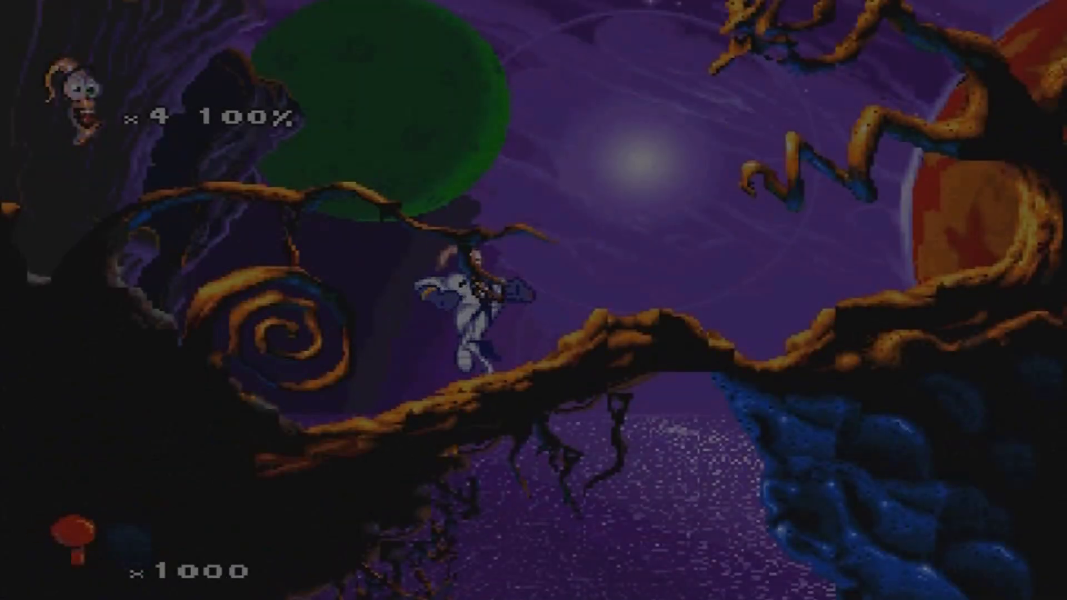
{"action": "key", "text": "Right"}
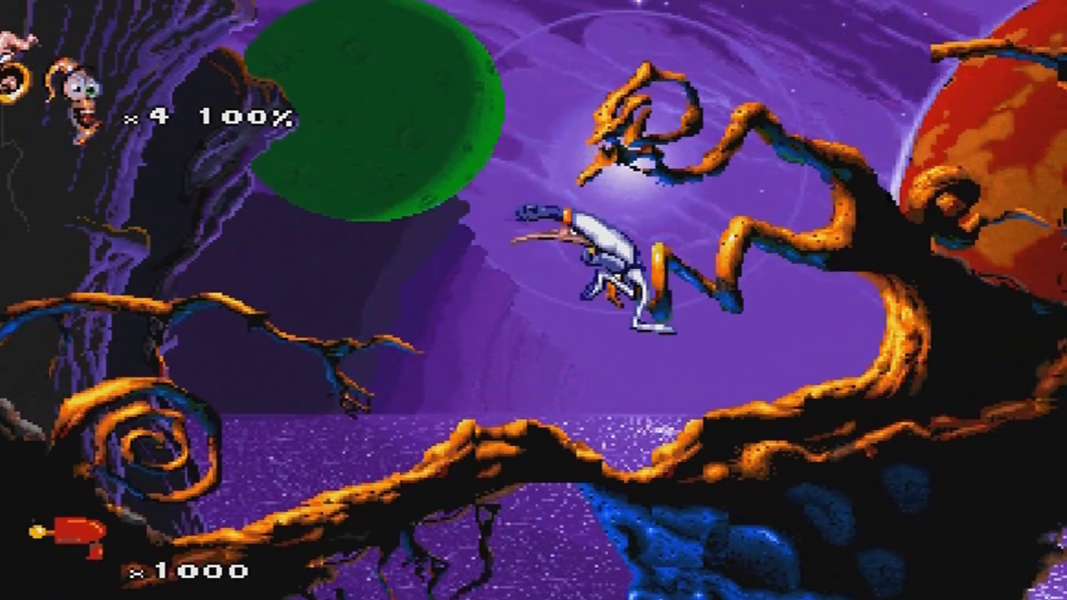
{"action": "key", "text": "Left"}
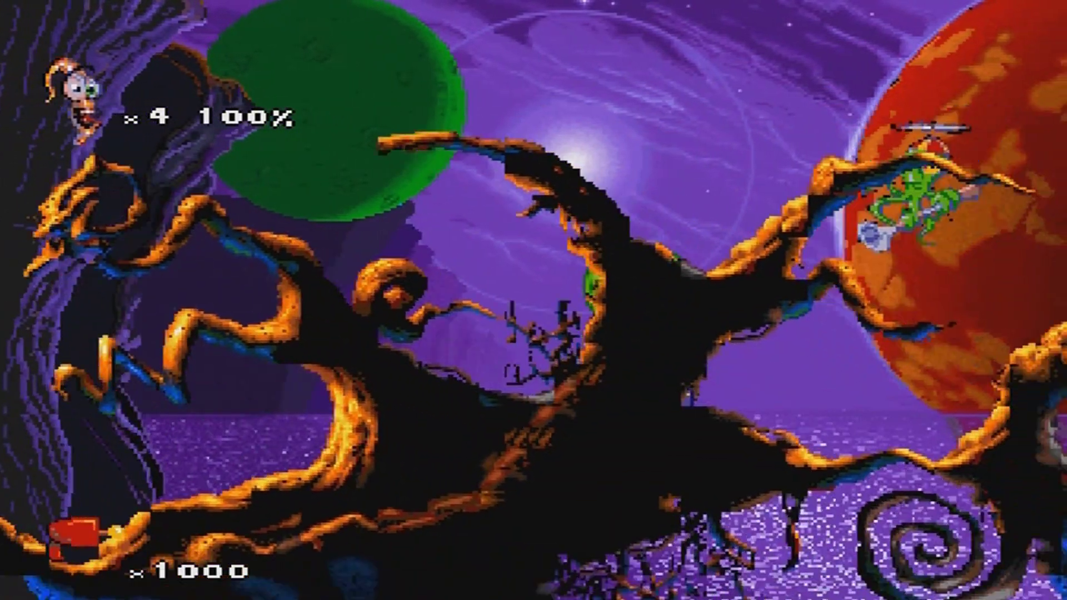
{"action": "key", "text": "space"}
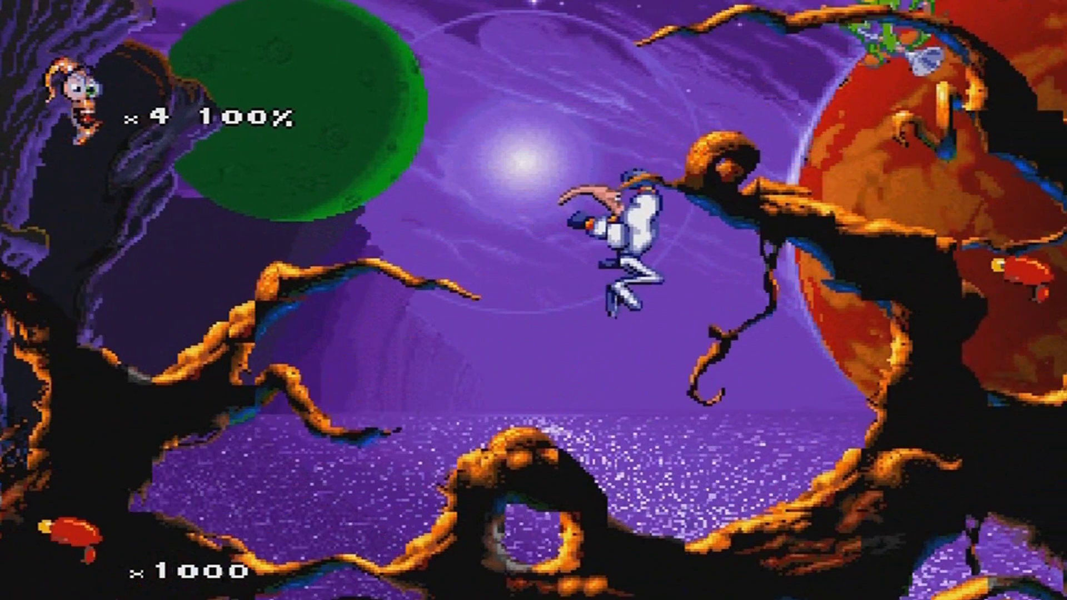
{"action": "key", "text": "Right"}
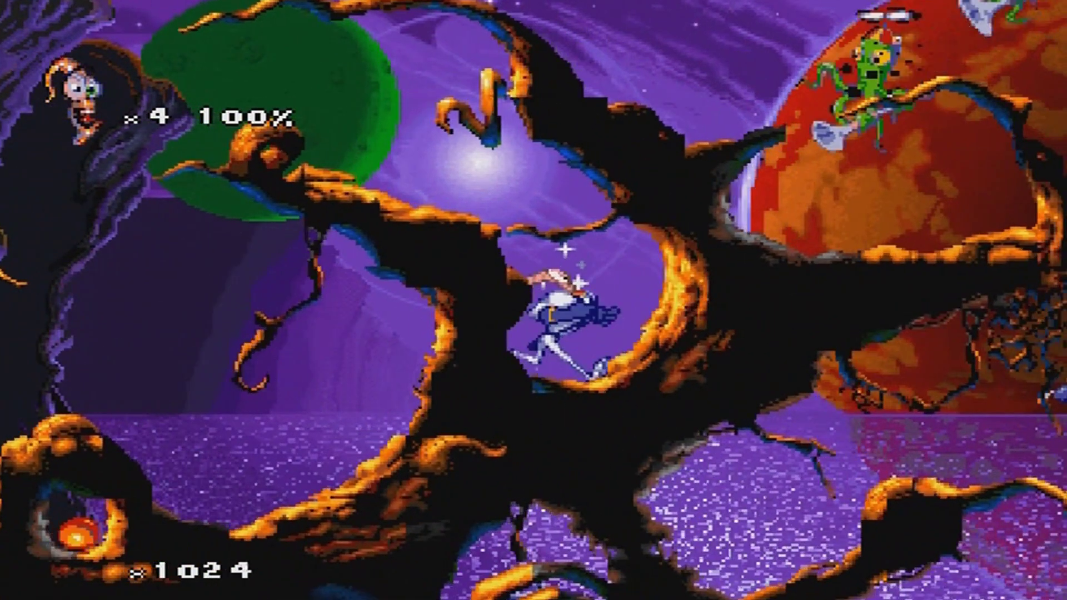
{"action": "key", "text": "Left"}
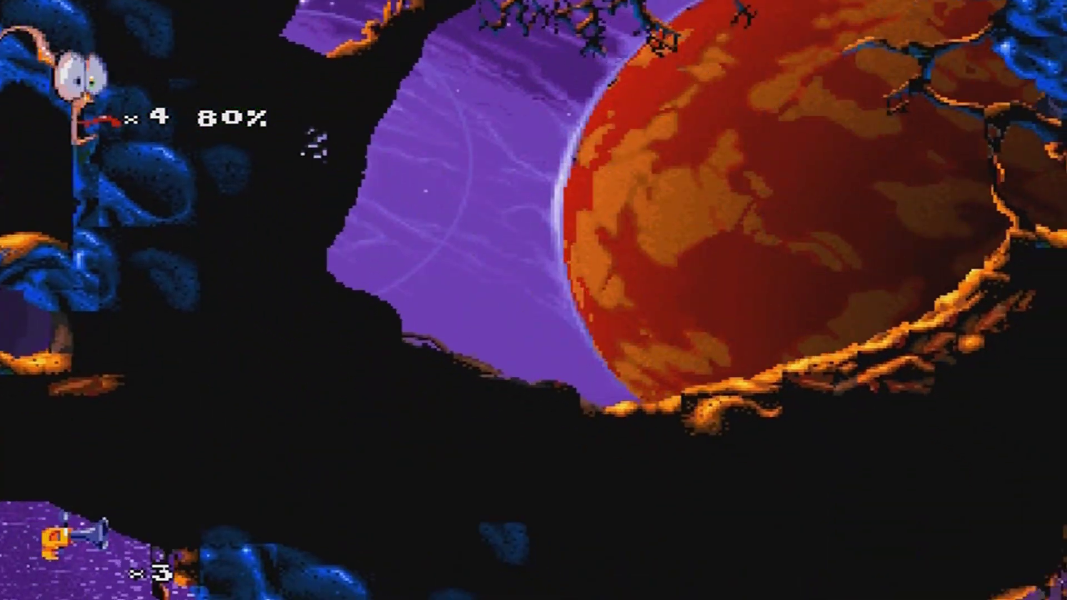
{"action": "key", "text": "Right"}
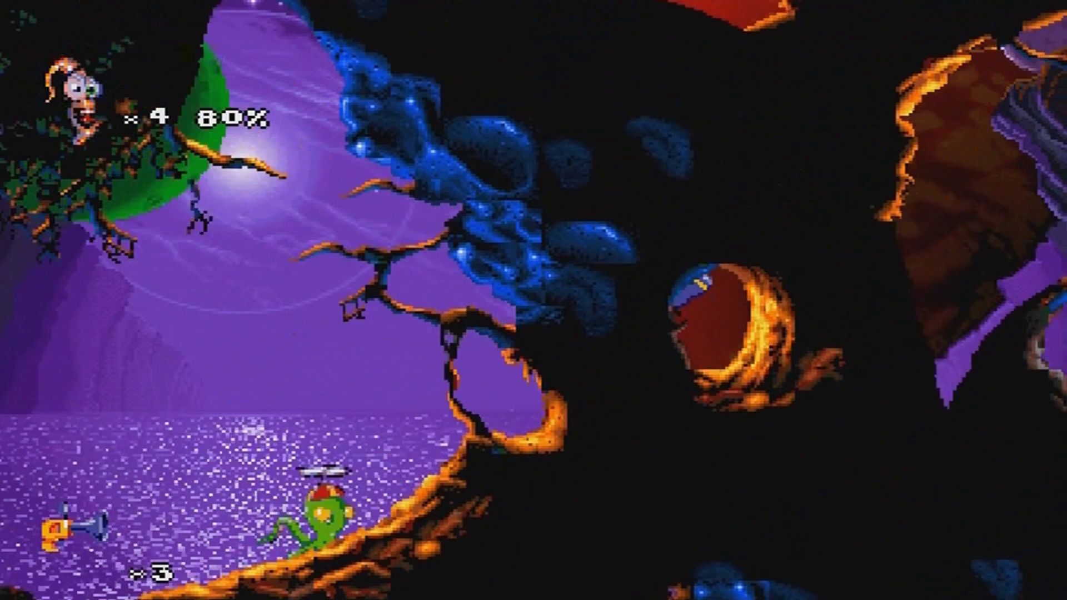
{"action": "key", "text": "Right"}
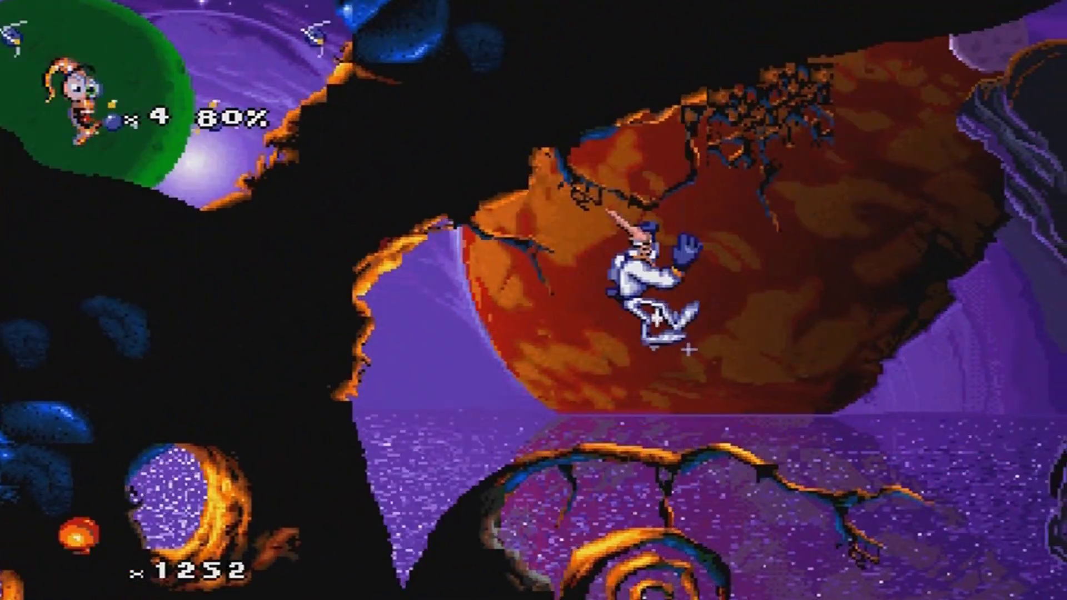
{"action": "key", "text": "Right"}
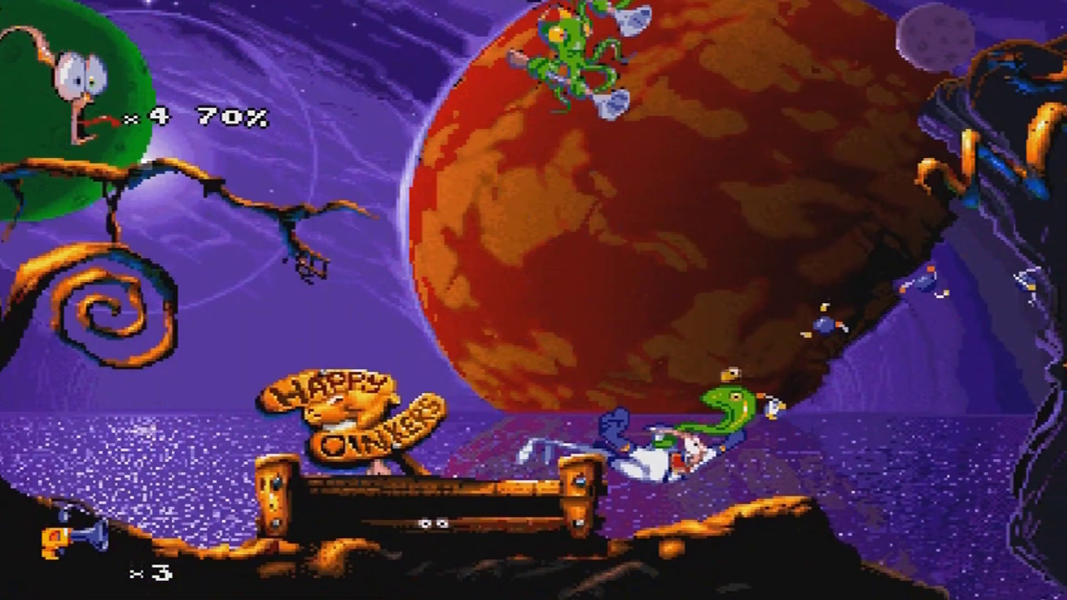
{"action": "key", "text": "Right"}
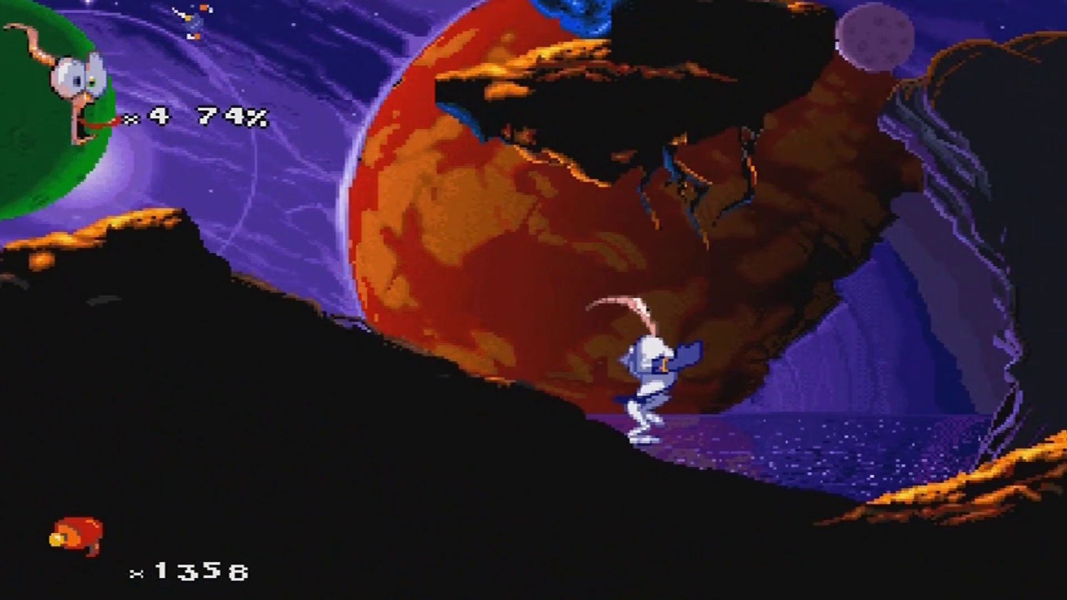
{"action": "key", "text": "Right"}
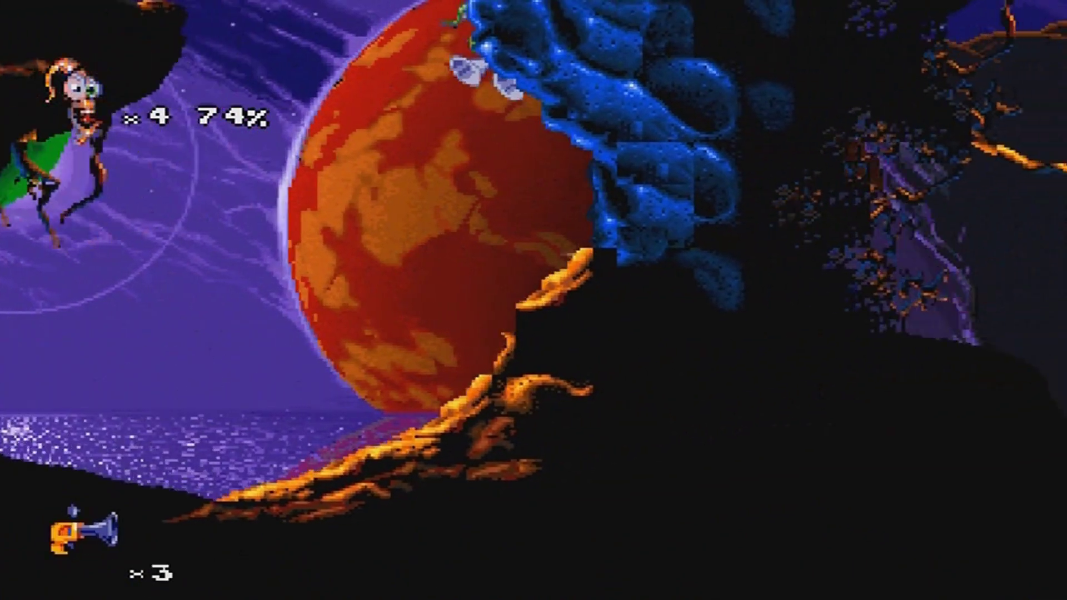
{"action": "key", "text": "Left"}
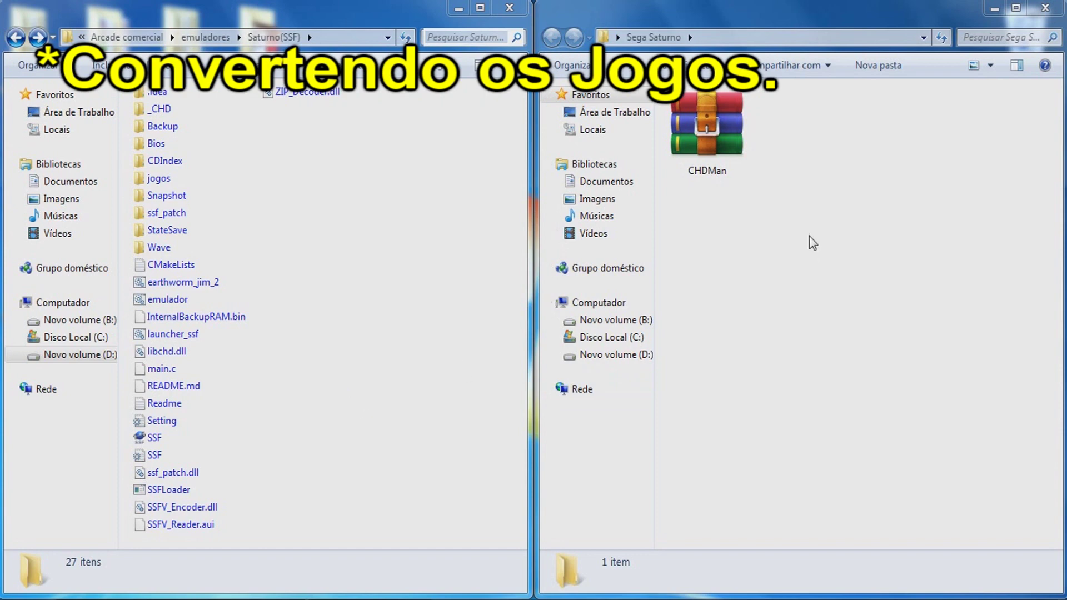
Step: Extract chdman.exe and Cue or GDI to CHD.bat from the CHDMan archive into the _CHD folder and close the archive
{"action": "left_click", "coordinate": [716, 177]}
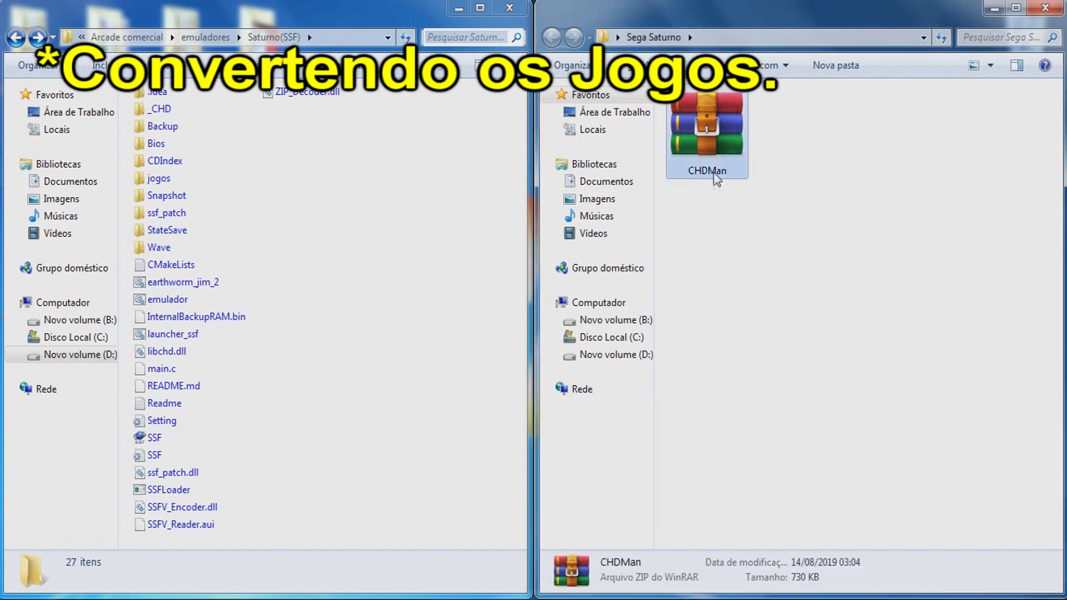
{"action": "double_click", "coordinate": [721, 129]}
{"action": "left_click_drag", "start_coordinate": [467, 308], "coordinate": [481, 244]}
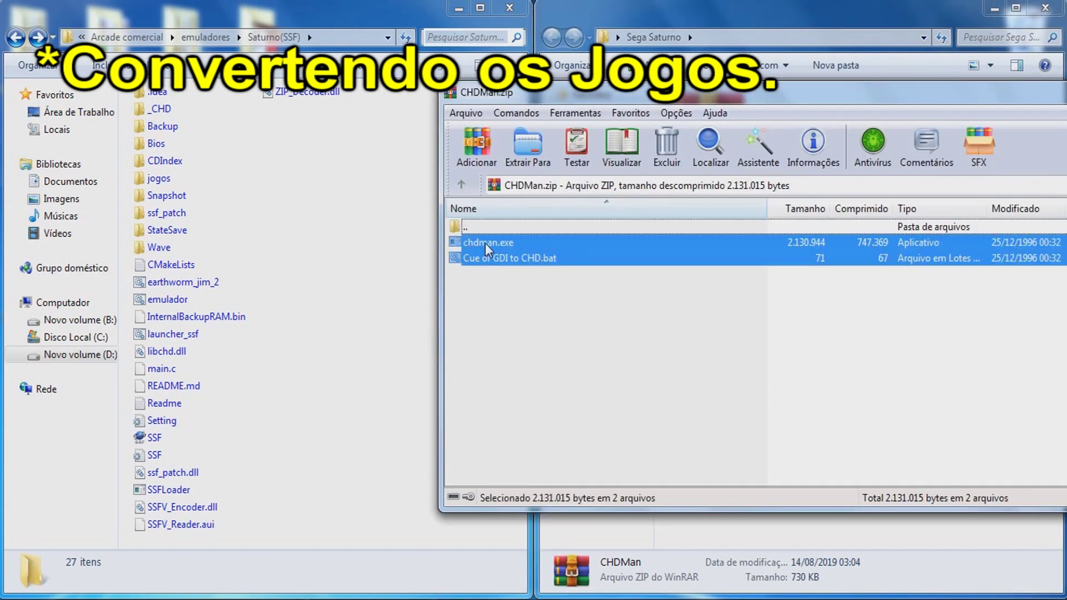
{"action": "double_click", "coordinate": [150, 111]}
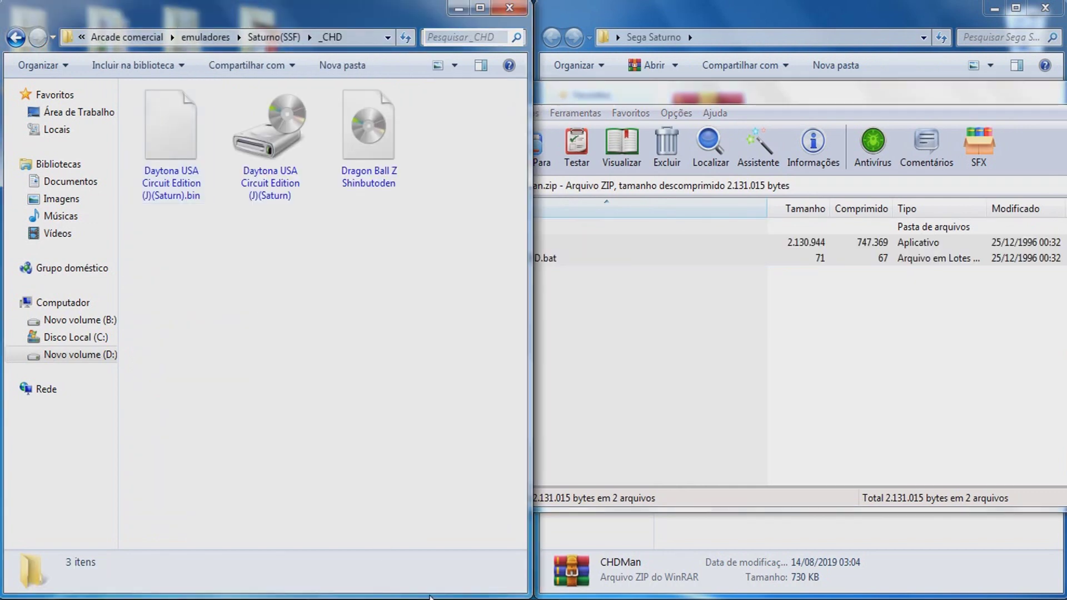
{"action": "left_click", "coordinate": [535, 307]}
{"action": "left_click_drag", "start_coordinate": [505, 258], "coordinate": [350, 285]}
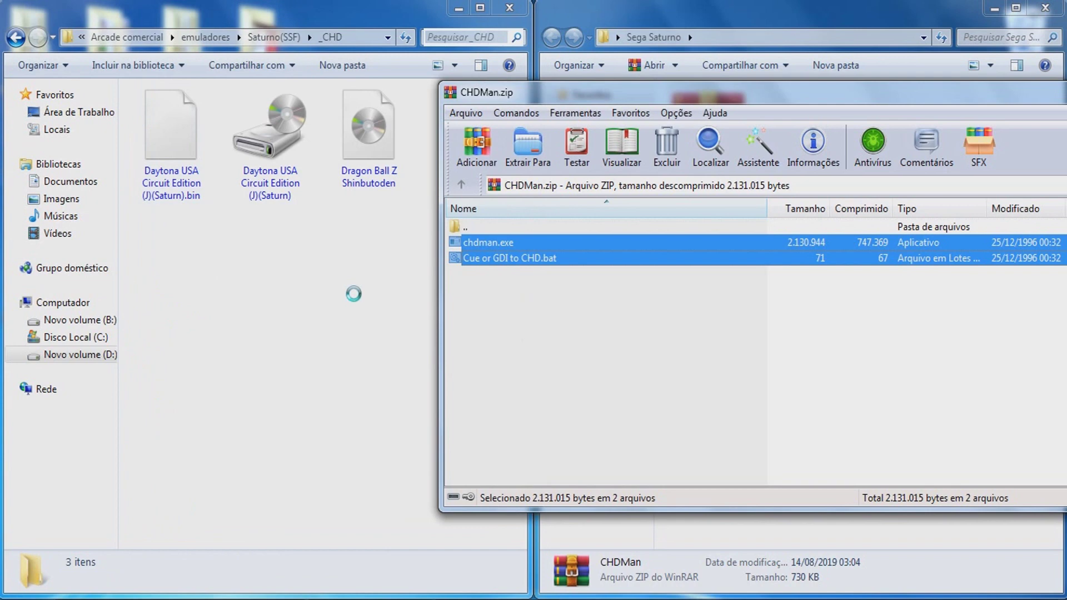
{"action": "right_click", "coordinate": [497, 598]}
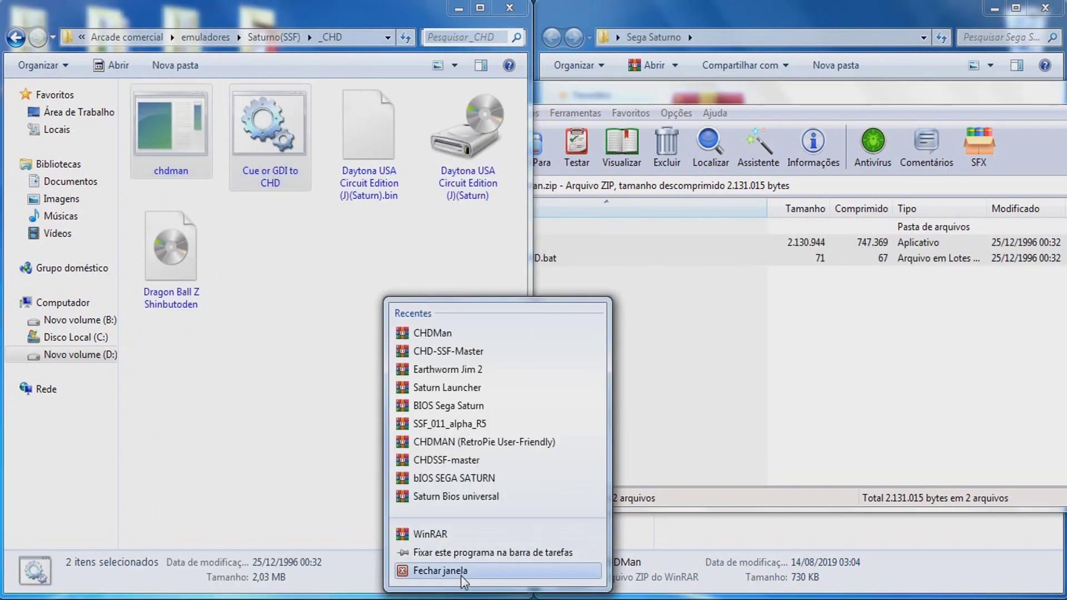
{"action": "left_click", "coordinate": [439, 572]}
Step: Delete the CHDMan archive from the Sega Saturno folder and close that folder's window
{"action": "left_click", "coordinate": [717, 141]}
{"action": "right_click", "coordinate": [717, 142]}
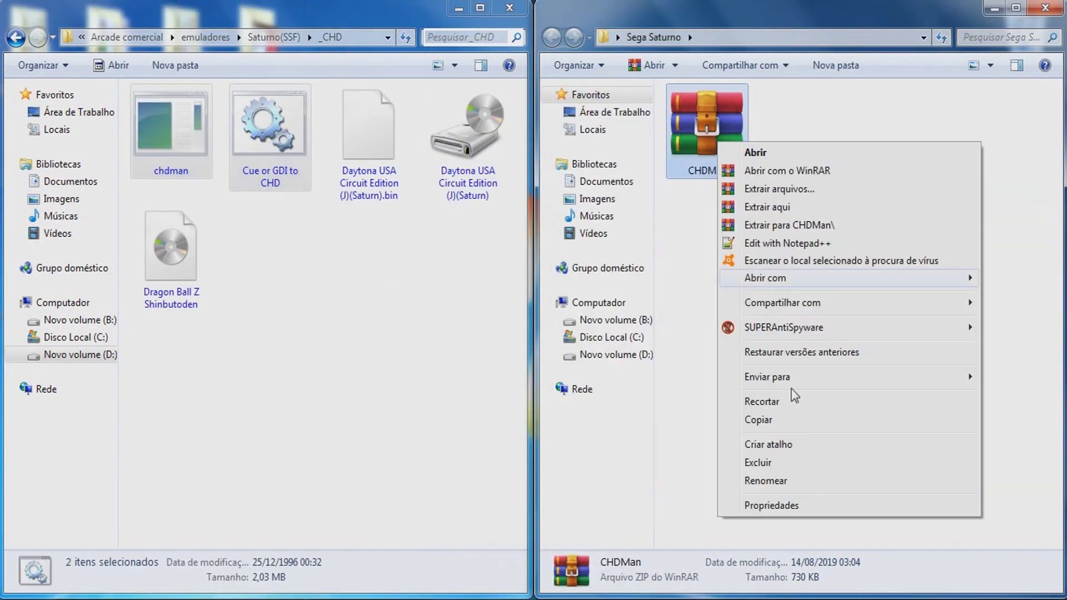
{"action": "left_click", "coordinate": [775, 464]}
{"action": "left_click", "coordinate": [614, 381]}
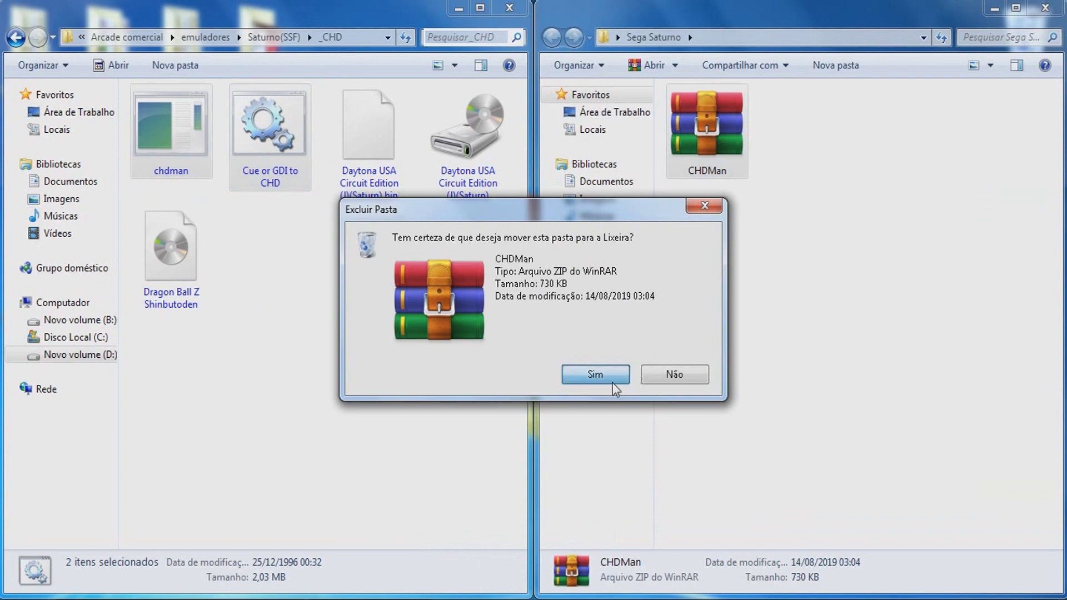
{"action": "left_click", "coordinate": [1051, 7]}
Step: Maximize the _CHD folder window and refresh its file listing
{"action": "left_click", "coordinate": [480, 8]}
{"action": "right_click", "coordinate": [660, 219]}
{"action": "left_click", "coordinate": [689, 283]}
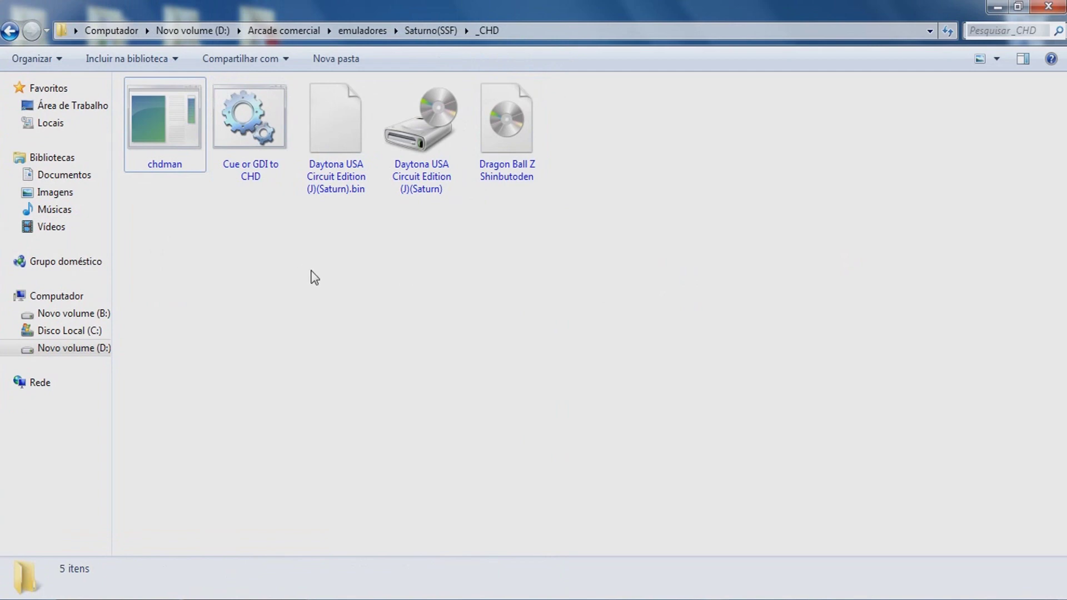
Step: Check the chdman application and the Cue or GDI to CHD batch file in the _CHD folder
{"action": "left_click", "coordinate": [142, 164]}
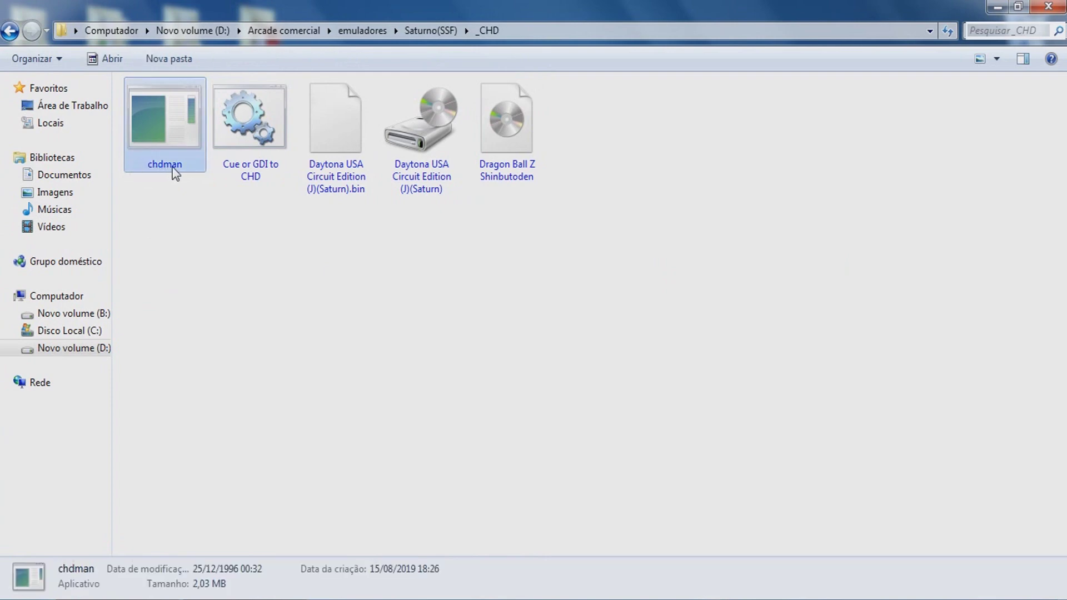
{"action": "left_click", "coordinate": [268, 179]}
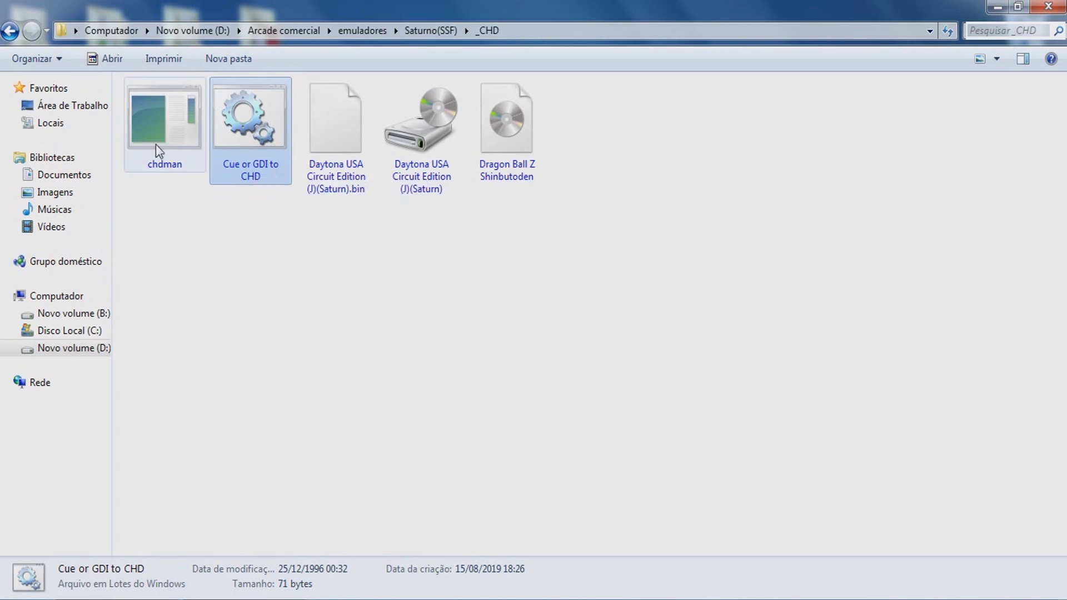
{"action": "left_click", "coordinate": [245, 239]}
Step: Examine the file formats of the Daytona USA Circuit Edition pair and the Dragon Ball Z Shinbutoden disc image
{"action": "left_click", "coordinate": [355, 192]}
{"action": "left_click", "coordinate": [389, 192]}
{"action": "left_click", "coordinate": [397, 246]}
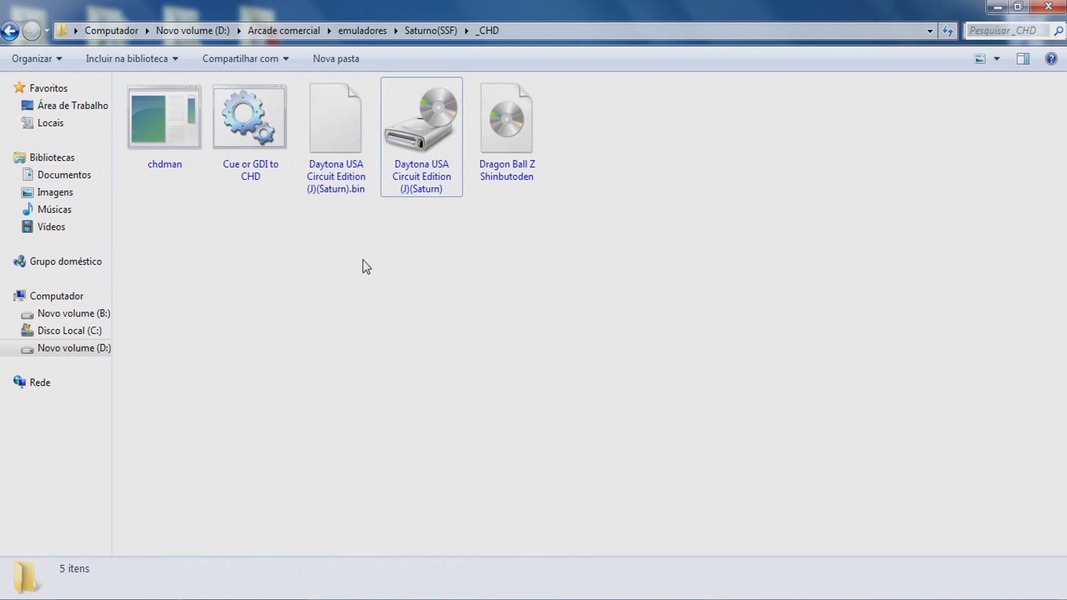
{"action": "key", "text": "Right"}
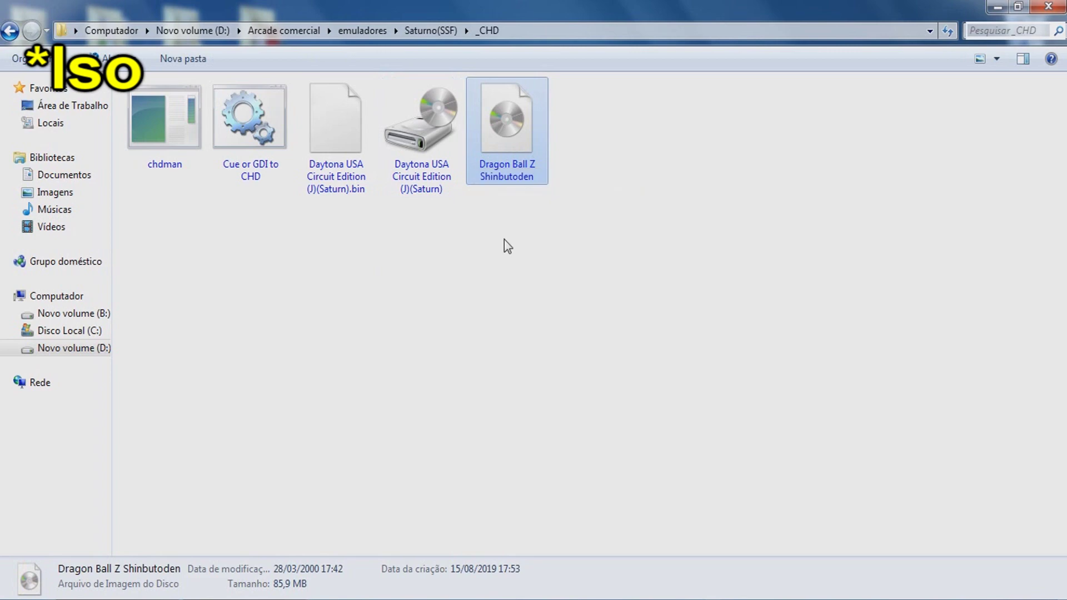
{"action": "left_click", "coordinate": [457, 242]}
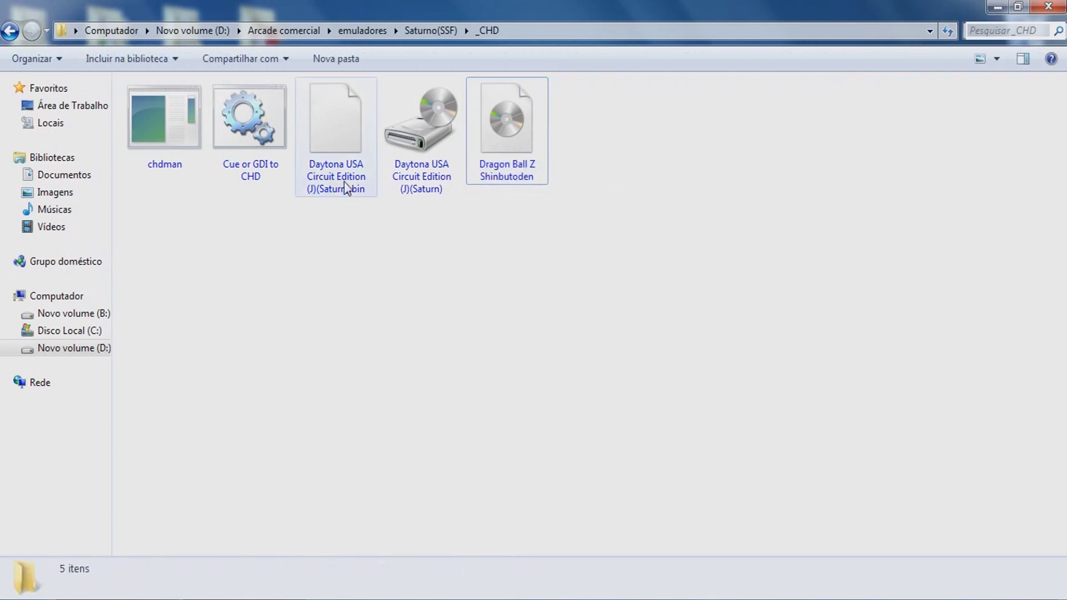
{"action": "left_click", "coordinate": [333, 181]}
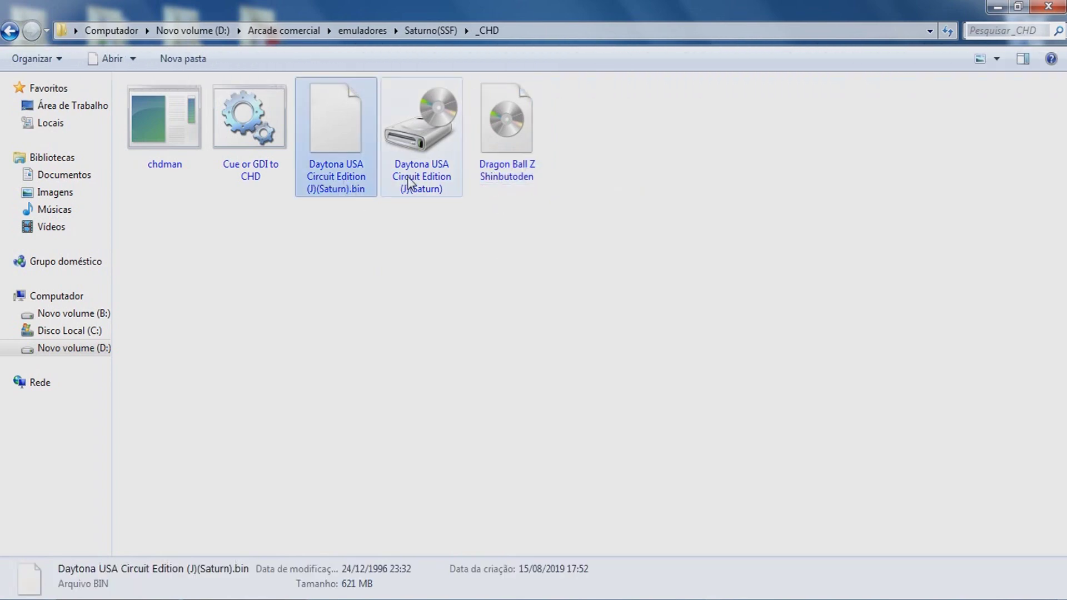
{"action": "left_click", "coordinate": [394, 198]}
{"action": "left_click", "coordinate": [393, 192]}
{"action": "left_click", "coordinate": [355, 192]}
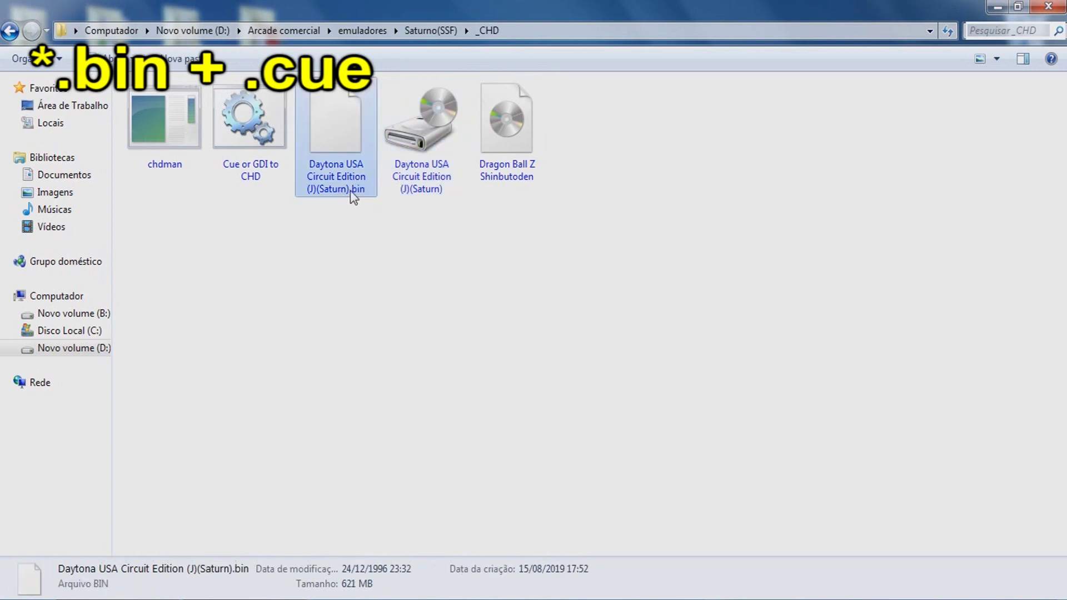
{"action": "left_click", "coordinate": [397, 194]}
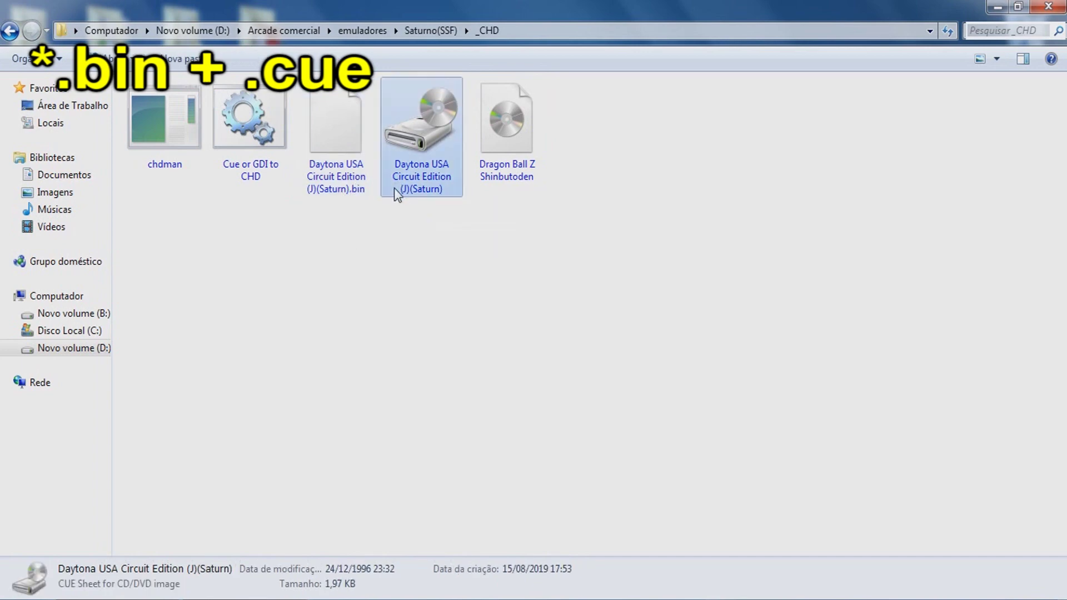
{"action": "left_click", "coordinate": [340, 247]}
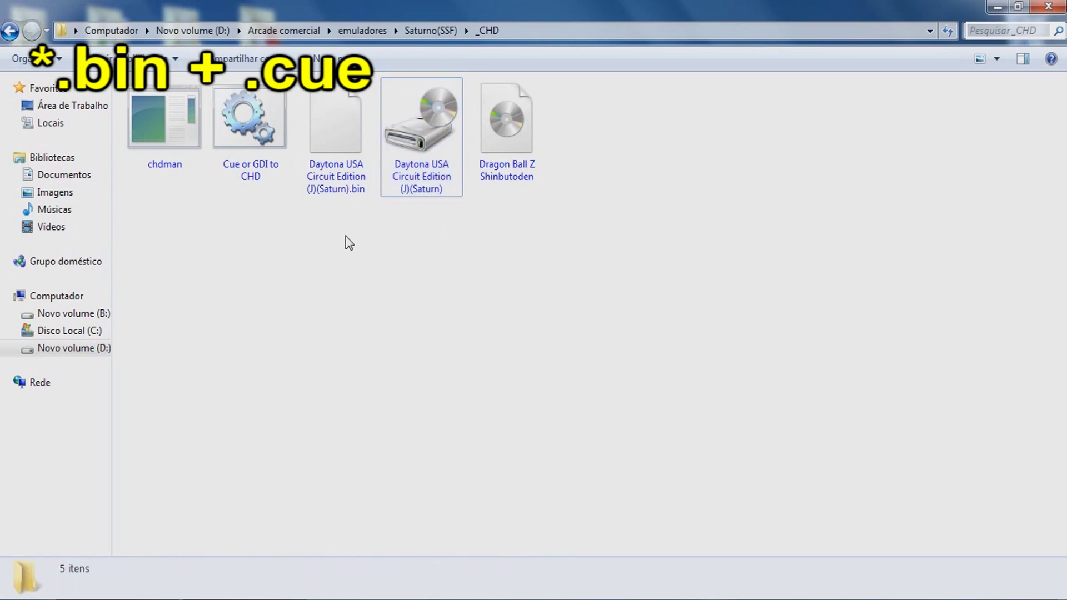
Step: Open the Cue or GDI to CHD batch file in Notepad and maximize the window to show its full command
{"action": "left_click", "coordinate": [253, 148]}
{"action": "right_click", "coordinate": [251, 143]}
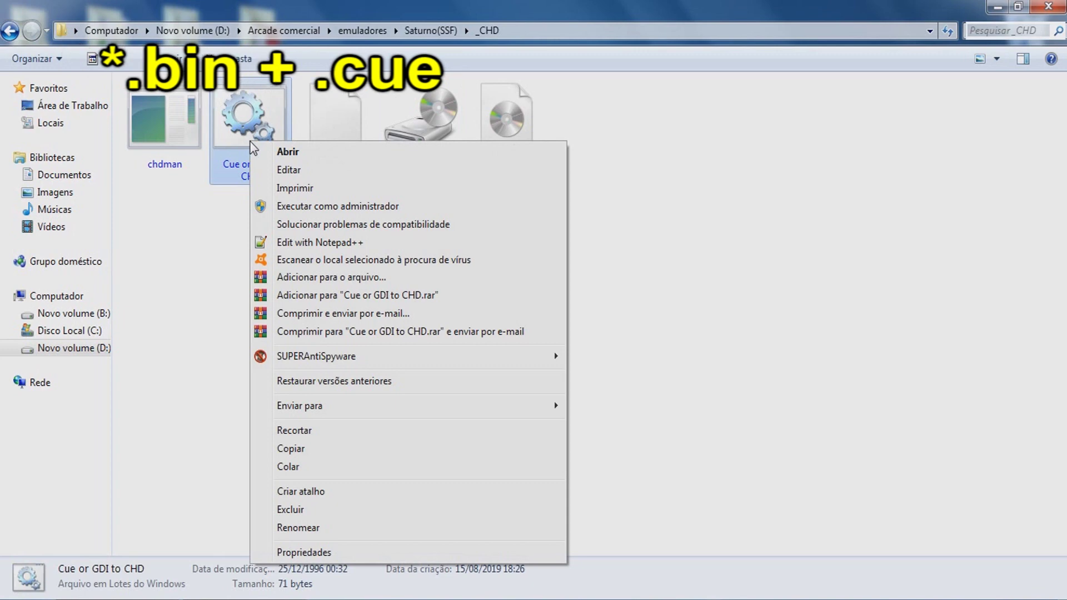
{"action": "left_click", "coordinate": [288, 167]}
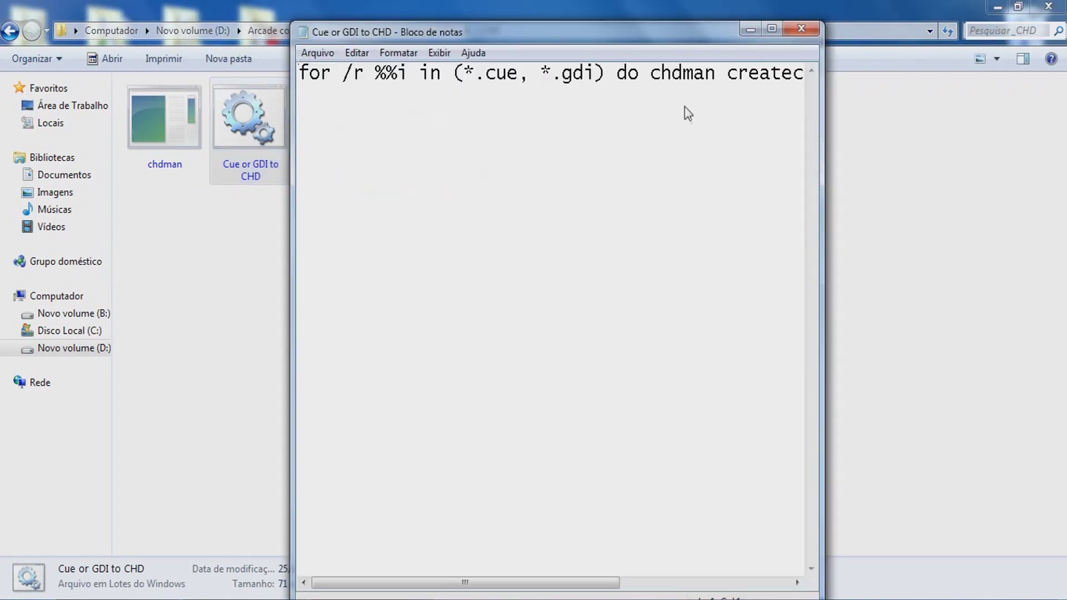
{"action": "left_click", "coordinate": [771, 28]}
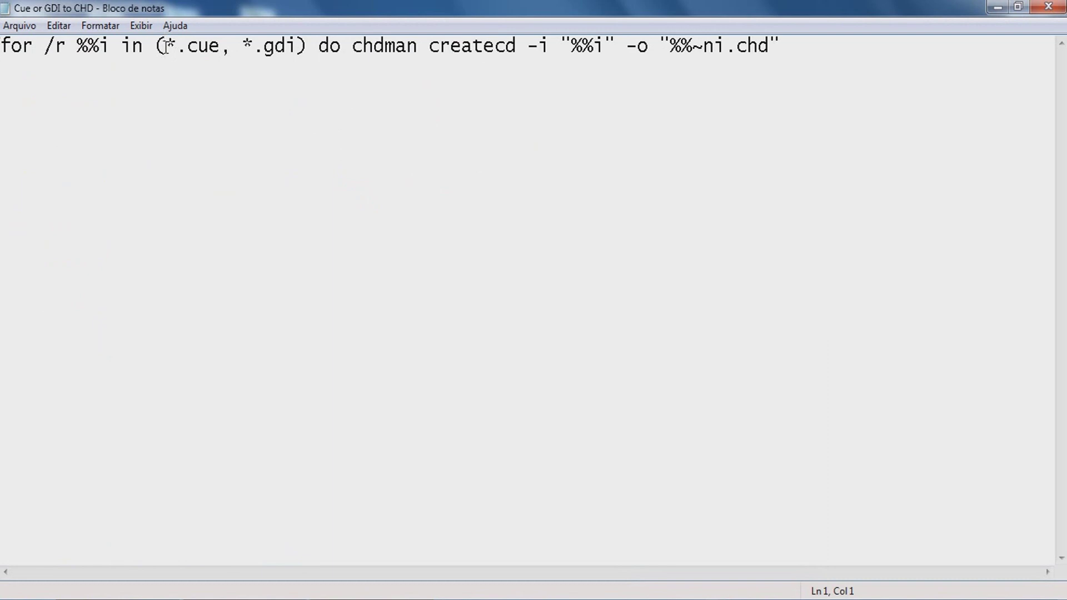
Step: Examine the *.cue and *.gdi input patterns and the .chd output extension in the chdman command and close the batch file
{"action": "left_click_drag", "start_coordinate": [165, 46], "coordinate": [296, 46]}
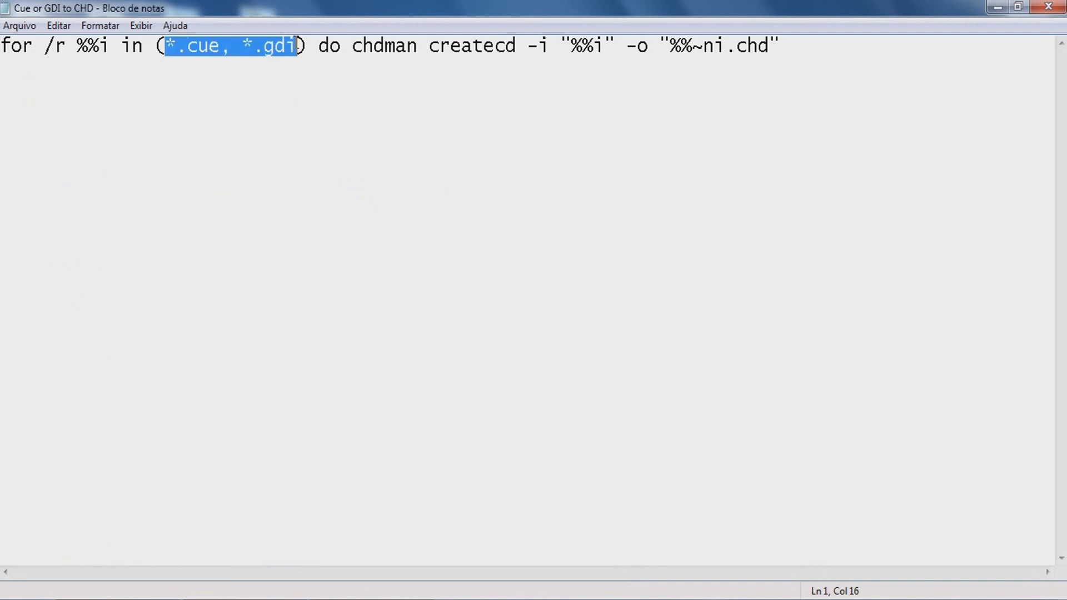
{"action": "left_click", "coordinate": [220, 46]}
{"action": "left_click", "coordinate": [165, 46]}
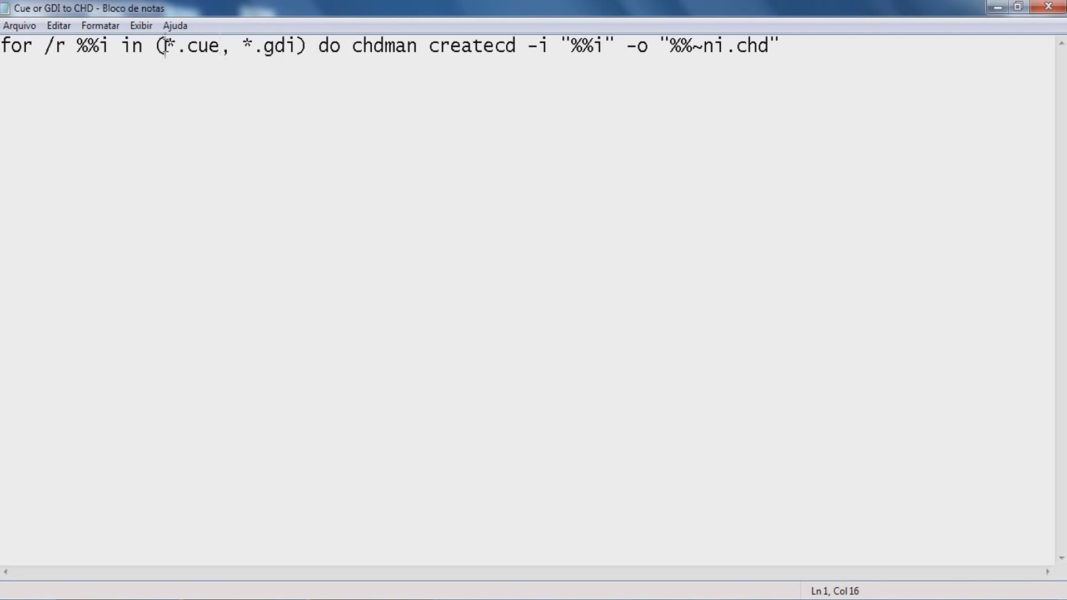
{"action": "left_click_drag", "start_coordinate": [167, 46], "coordinate": [299, 45]}
{"action": "left_click_drag", "start_coordinate": [176, 45], "coordinate": [166, 46]}
{"action": "left_click_drag", "start_coordinate": [253, 45], "coordinate": [242, 46]}
{"action": "left_click", "coordinate": [174, 46]}
{"action": "left_click", "coordinate": [242, 46]}
{"action": "left_click_drag", "start_coordinate": [252, 45], "coordinate": [242, 46]}
{"action": "left_click", "coordinate": [175, 46]}
{"action": "left_click_drag", "start_coordinate": [722, 49], "coordinate": [772, 54]}
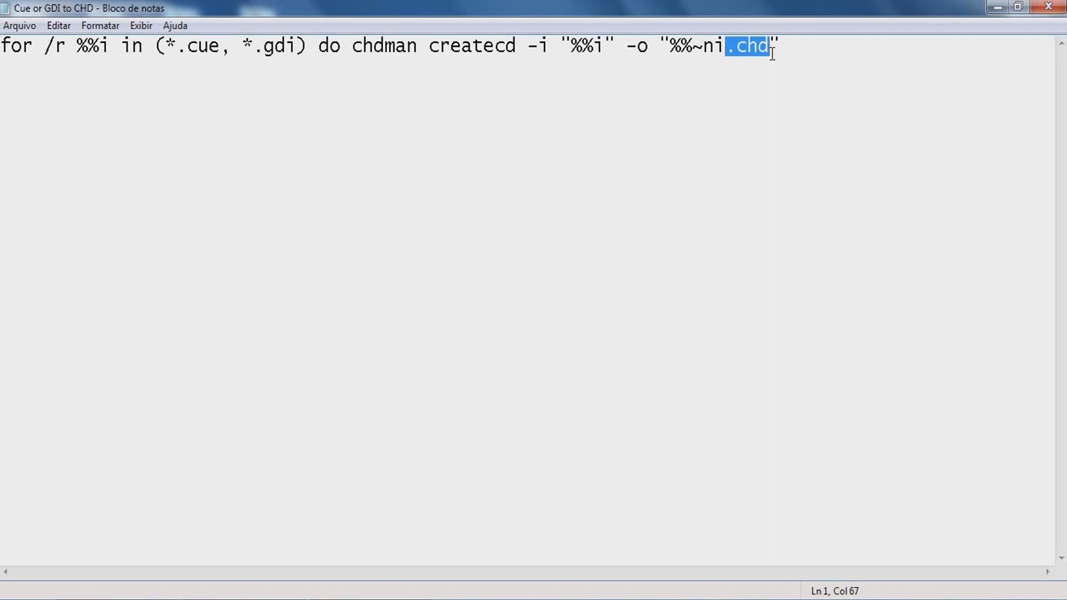
{"action": "left_click", "coordinate": [1048, 7]}
{"action": "left_click", "coordinate": [322, 286]}
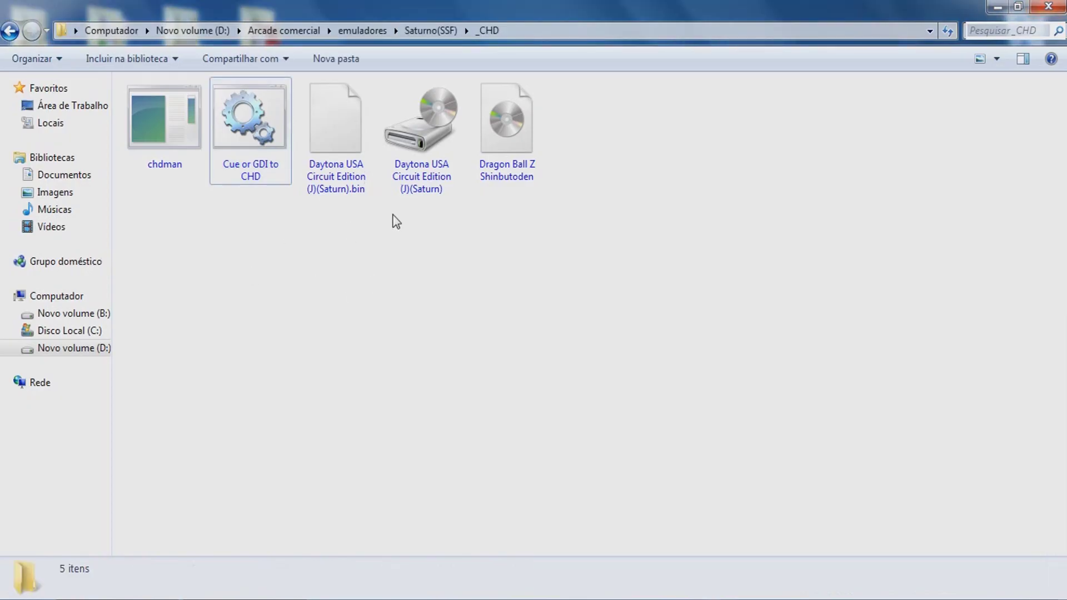
Step: Compare the Dragon Ball Z Shinbutoden disc image with the Daytona USA .bin and cue sheet files in the _CHD folder
{"action": "left_click", "coordinate": [506, 182]}
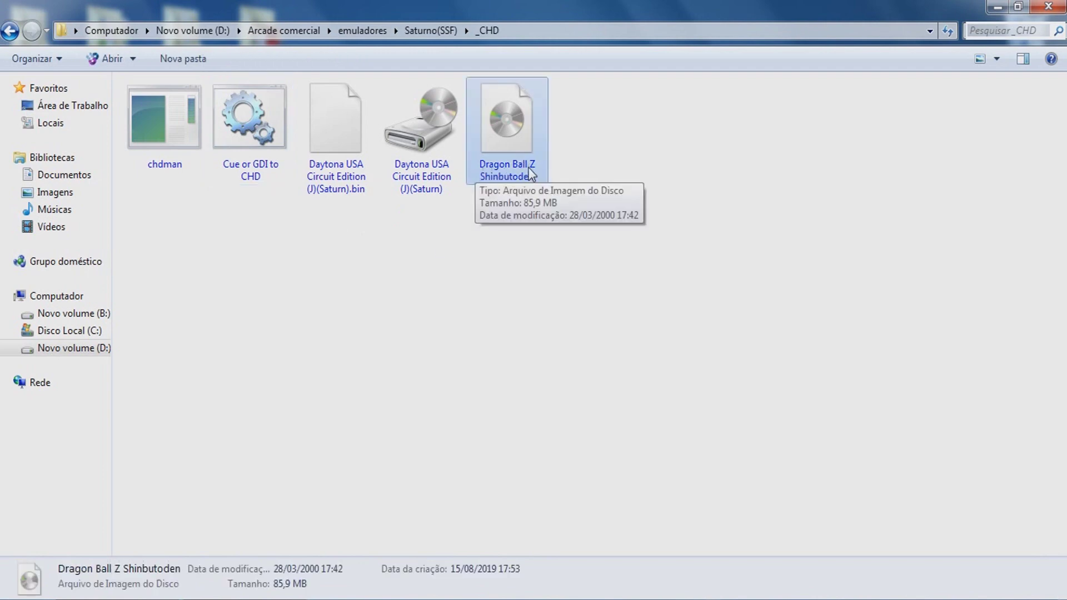
{"action": "right_click", "coordinate": [418, 234]}
{"action": "left_click", "coordinate": [442, 297]}
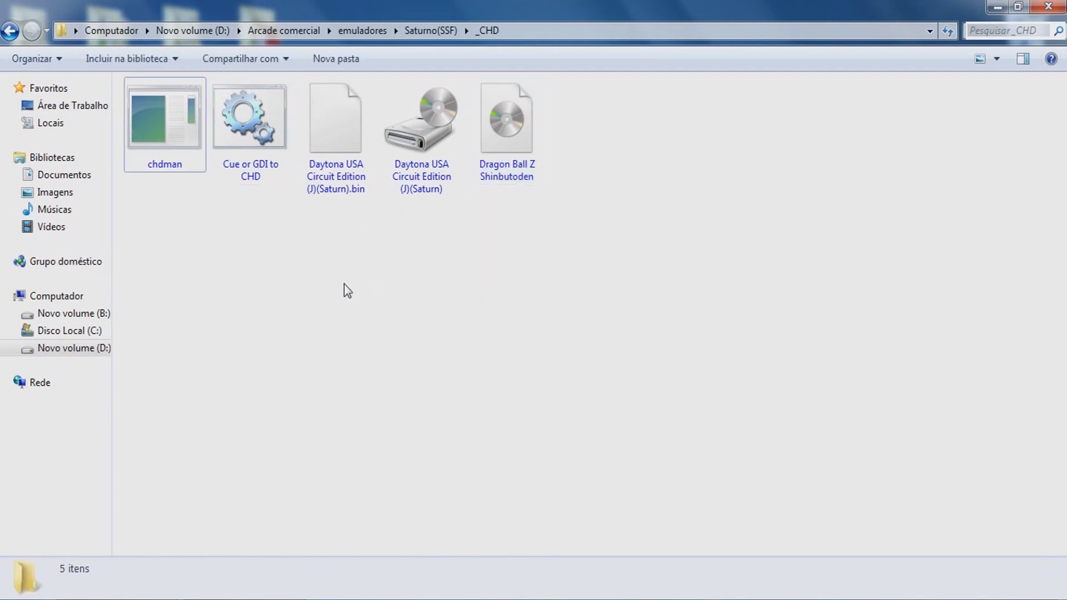
{"action": "left_click", "coordinate": [327, 192]}
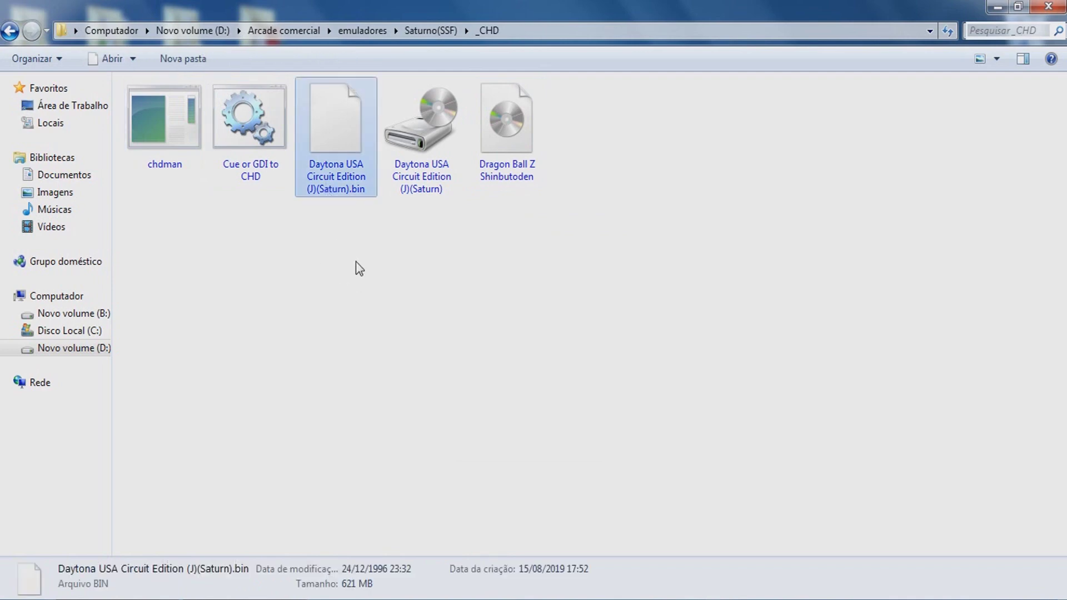
{"action": "left_click", "coordinate": [412, 195]}
{"action": "left_click", "coordinate": [338, 196]}
{"action": "left_click", "coordinate": [400, 195]}
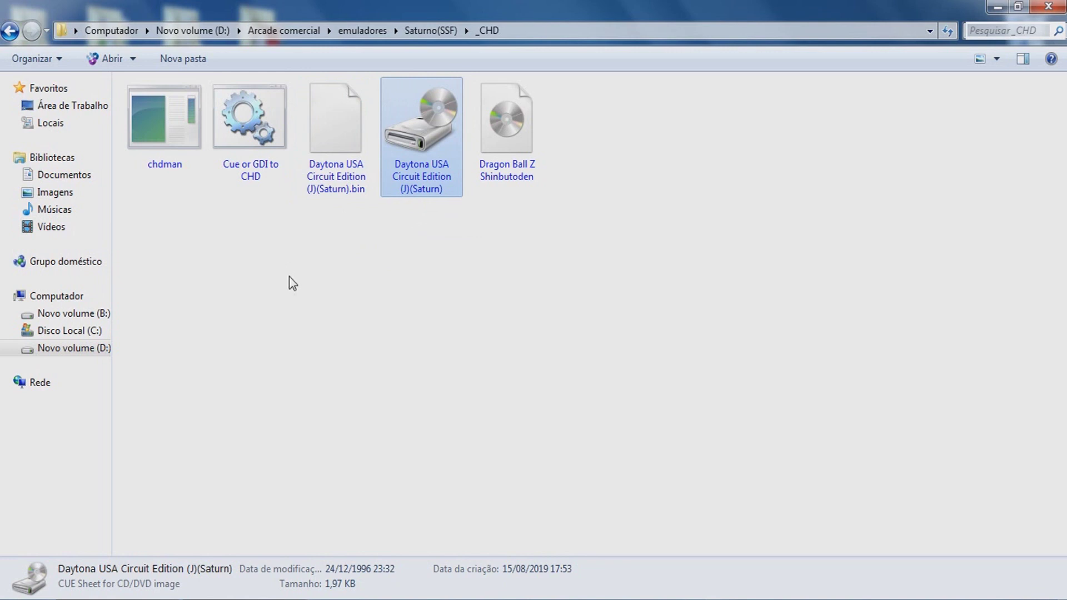
{"action": "left_click", "coordinate": [342, 192]}
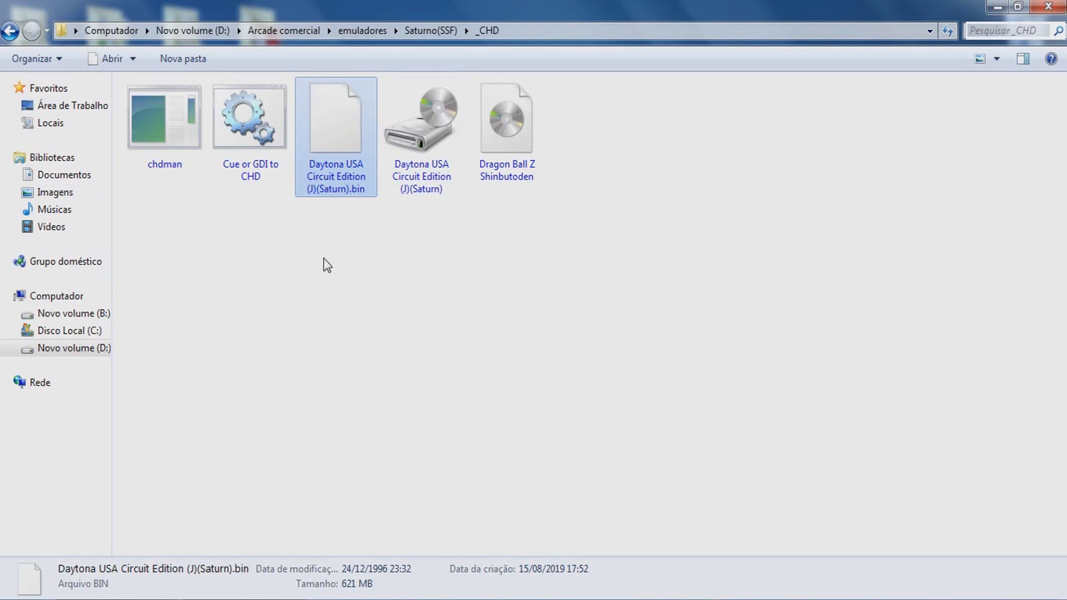
{"action": "left_click", "coordinate": [475, 177]}
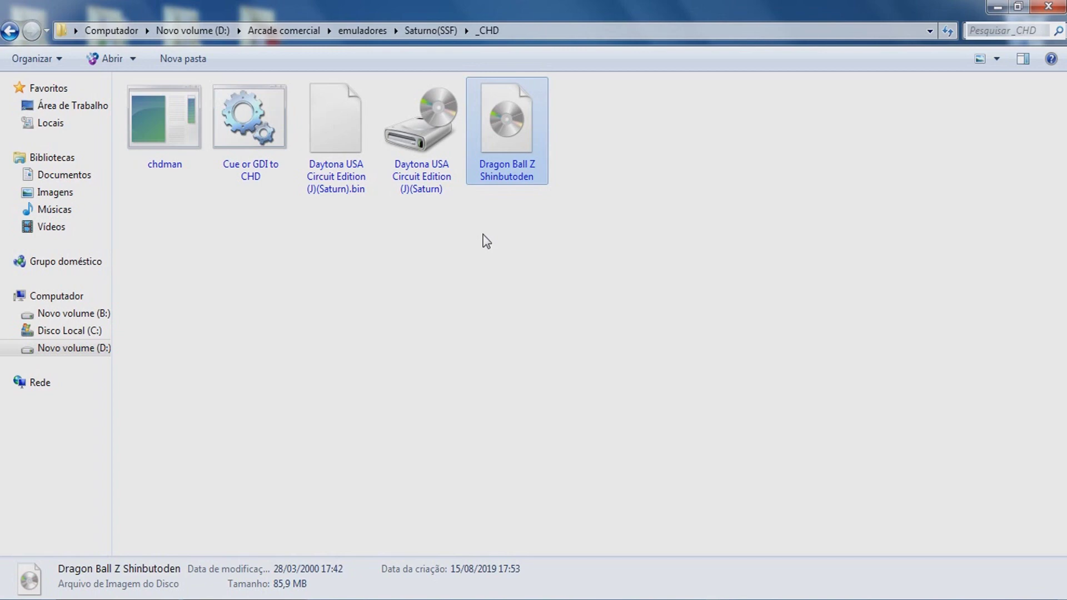
{"action": "right_click", "coordinate": [356, 248]}
{"action": "left_click", "coordinate": [368, 310]}
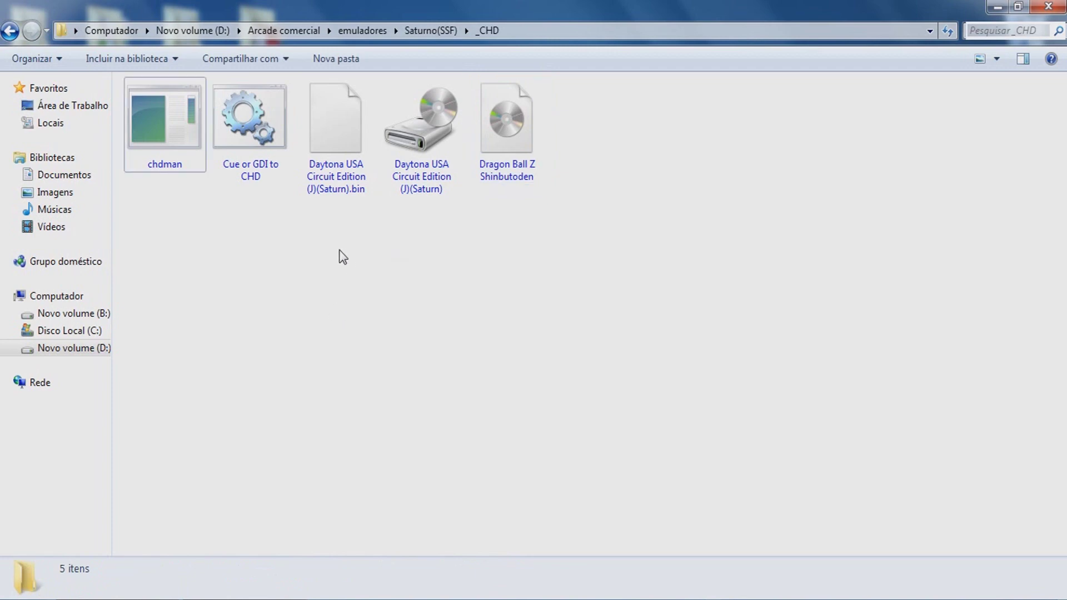
{"action": "left_click_drag", "start_coordinate": [343, 257], "coordinate": [389, 188]}
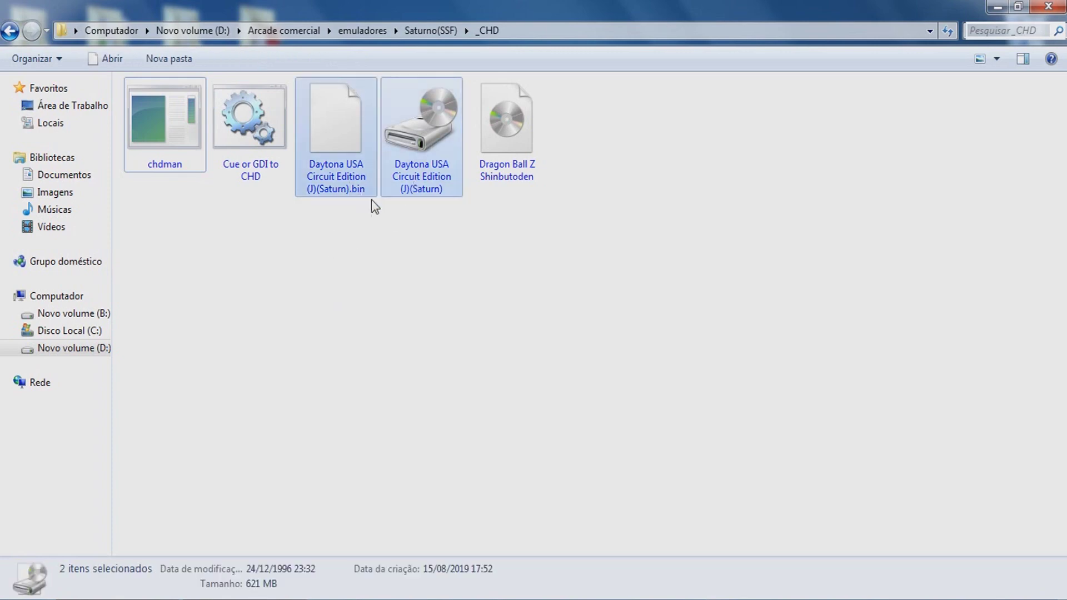
Step: Delete the Dragon Ball Z Shinbutoden disc image from the _CHD folder and refresh the folder
{"action": "left_click", "coordinate": [526, 224]}
{"action": "right_click", "coordinate": [494, 131]}
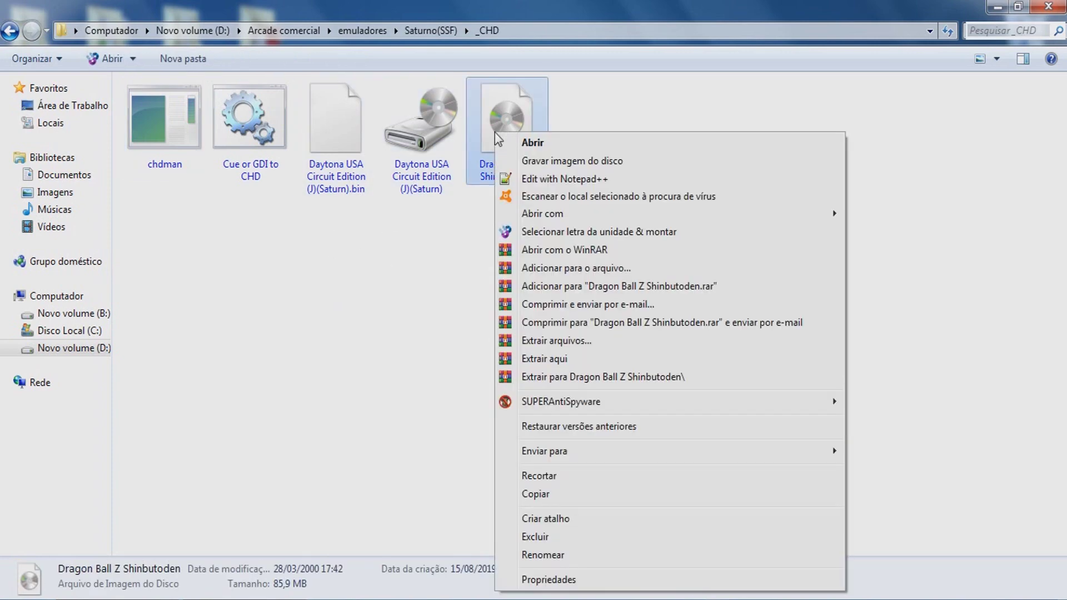
{"action": "left_click", "coordinate": [535, 536]}
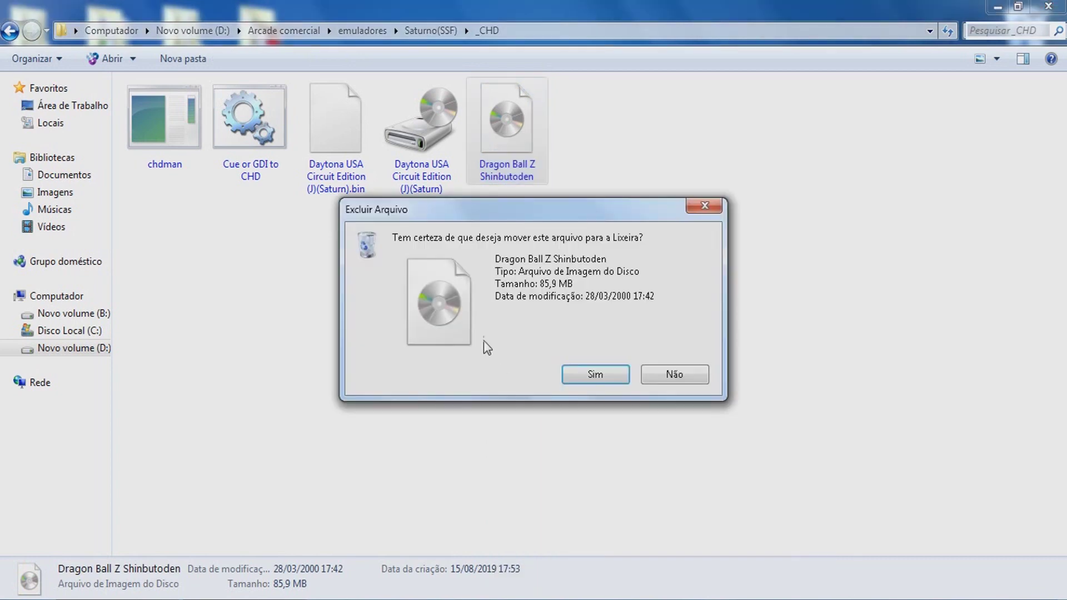
{"action": "left_click", "coordinate": [610, 378]}
{"action": "right_click", "coordinate": [502, 285]}
{"action": "left_click", "coordinate": [547, 351]}
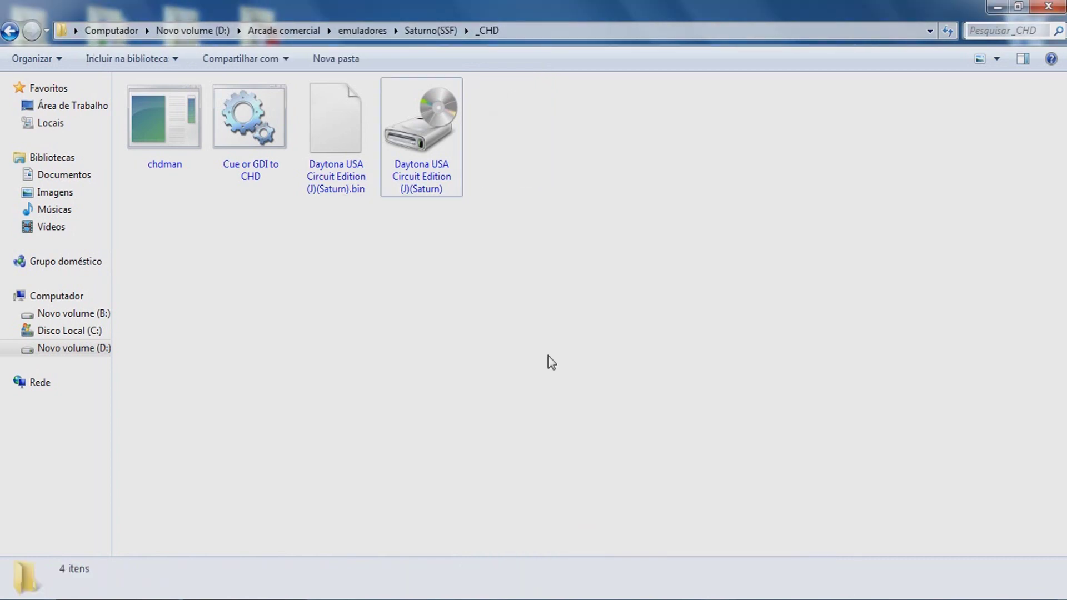
Step: Convert Daytona USA Circuit Edition with the Cue or GDI to CHD batch file and delete its original .bin and cue sheet files
{"action": "left_click", "coordinate": [244, 167]}
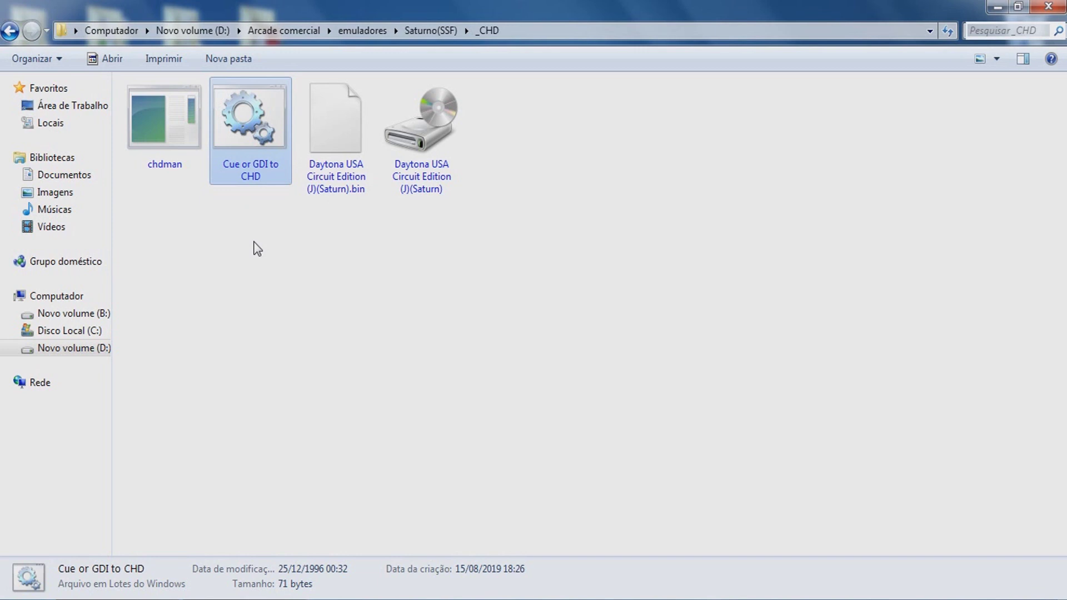
{"action": "double_click", "coordinate": [253, 143]}
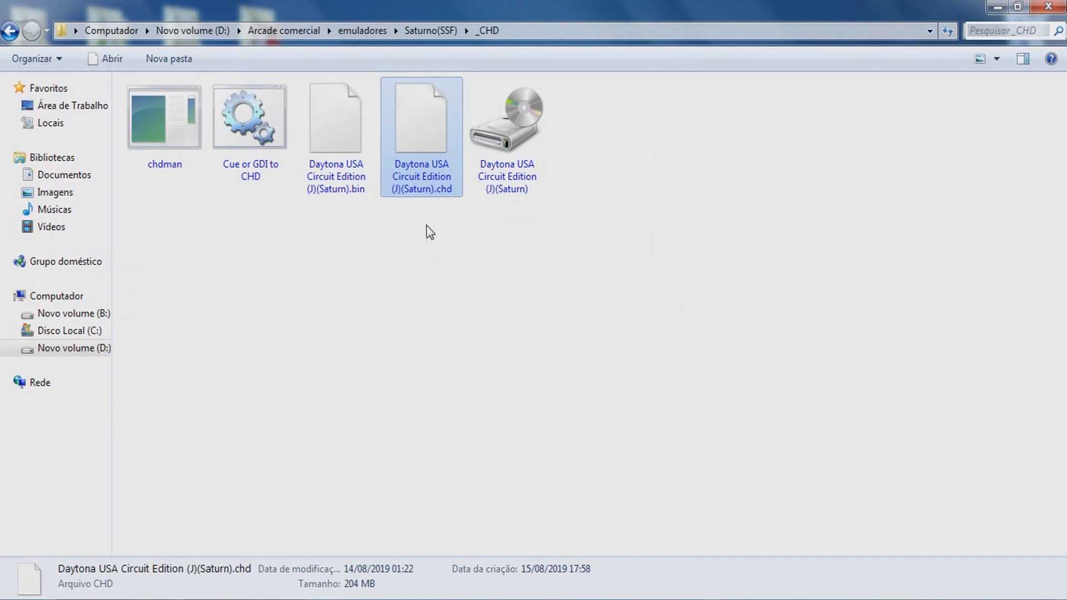
{"action": "left_click", "coordinate": [336, 181]}
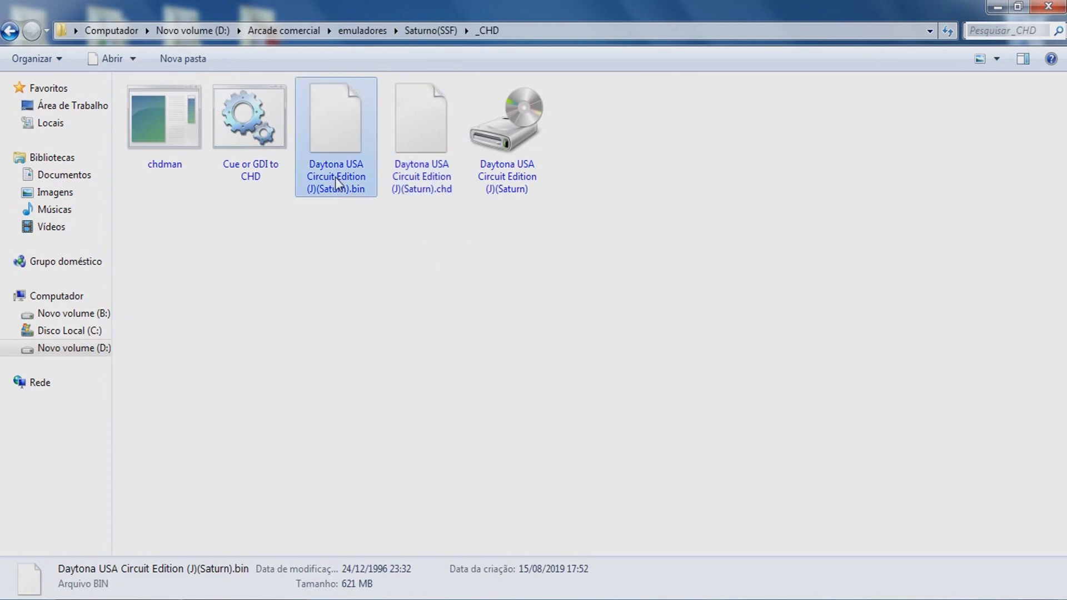
{"action": "left_click", "coordinate": [501, 181], "text": "ctrl"}
{"action": "right_click", "coordinate": [501, 181]}
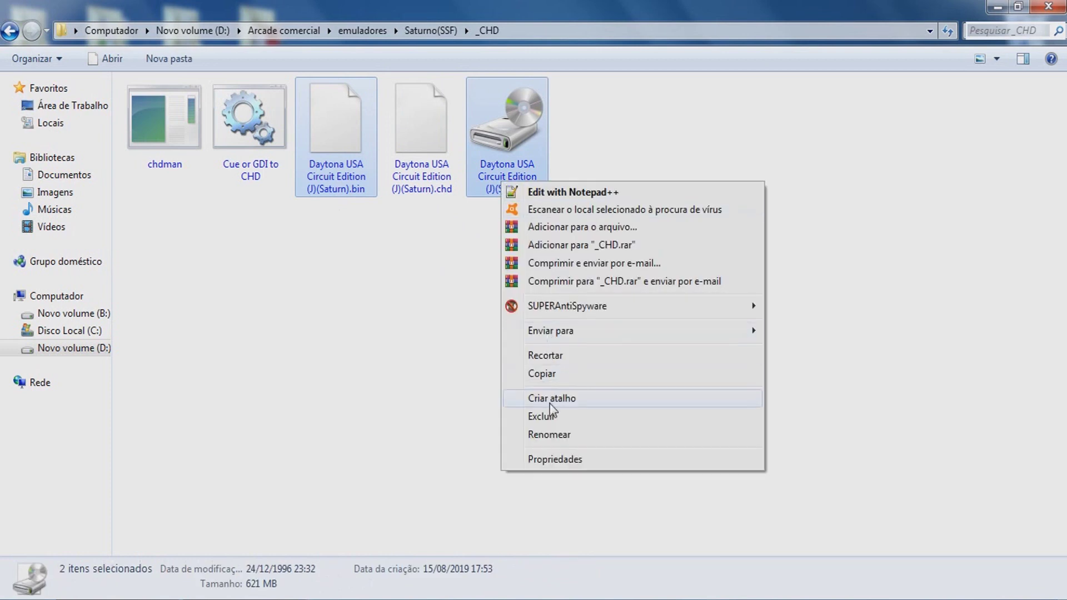
{"action": "left_click", "coordinate": [534, 417]}
{"action": "key", "text": "Return"}
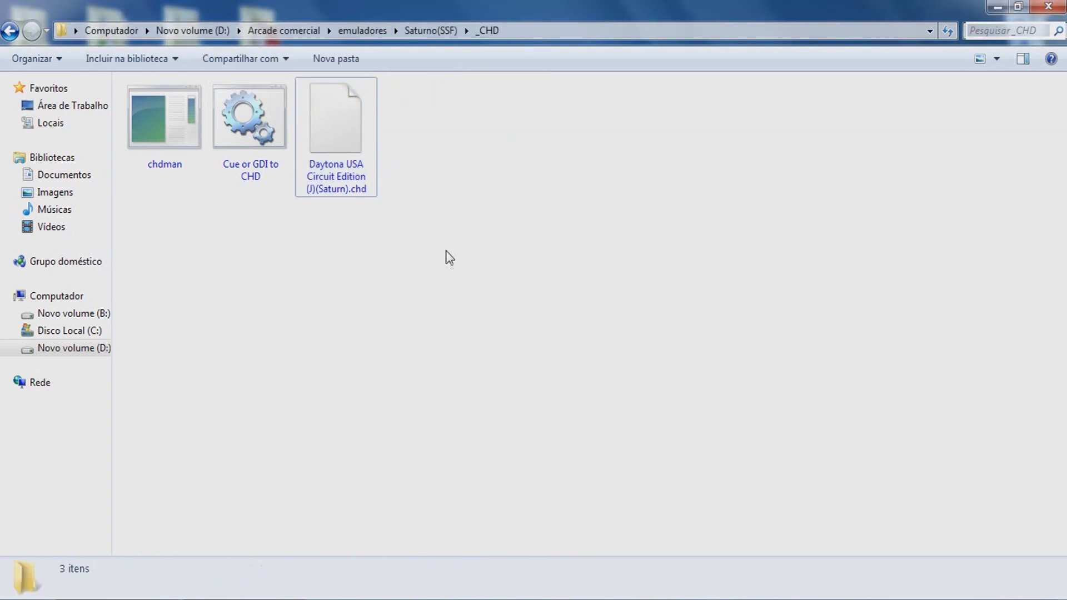
Step: Shorten the converted disc image's file name to "Daytona USA .chd" by removing "Circuit Edition (J)(Saturn)"
{"action": "left_click", "coordinate": [334, 148]}
{"action": "key", "text": "F2"}
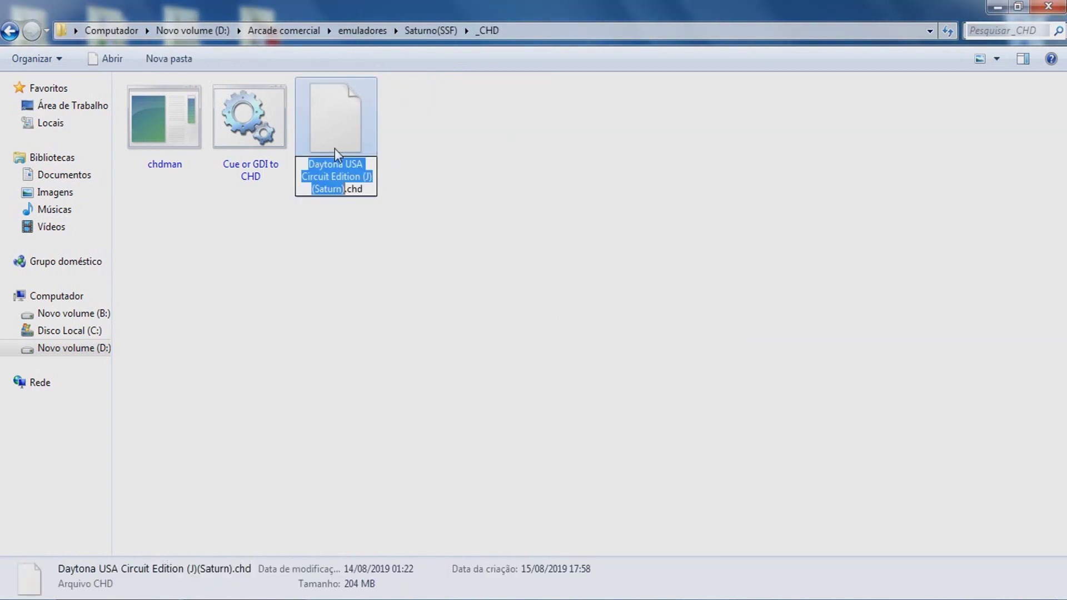
{"action": "left_click_drag", "start_coordinate": [346, 193], "coordinate": [301, 176]}
{"action": "key", "text": "Delete"}
{"action": "key", "text": "Return"}
Step: Move the Daytona USA .chd file from the _CHD folder to the jogos folder
{"action": "right_click", "coordinate": [332, 166]}
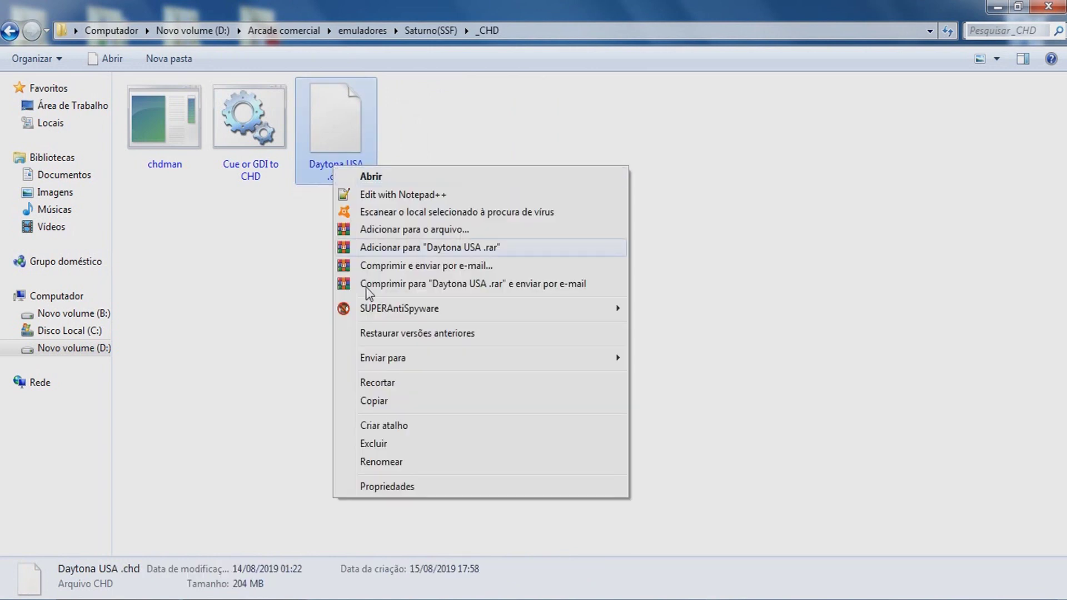
{"action": "left_click", "coordinate": [366, 382]}
{"action": "left_click", "coordinate": [10, 31]}
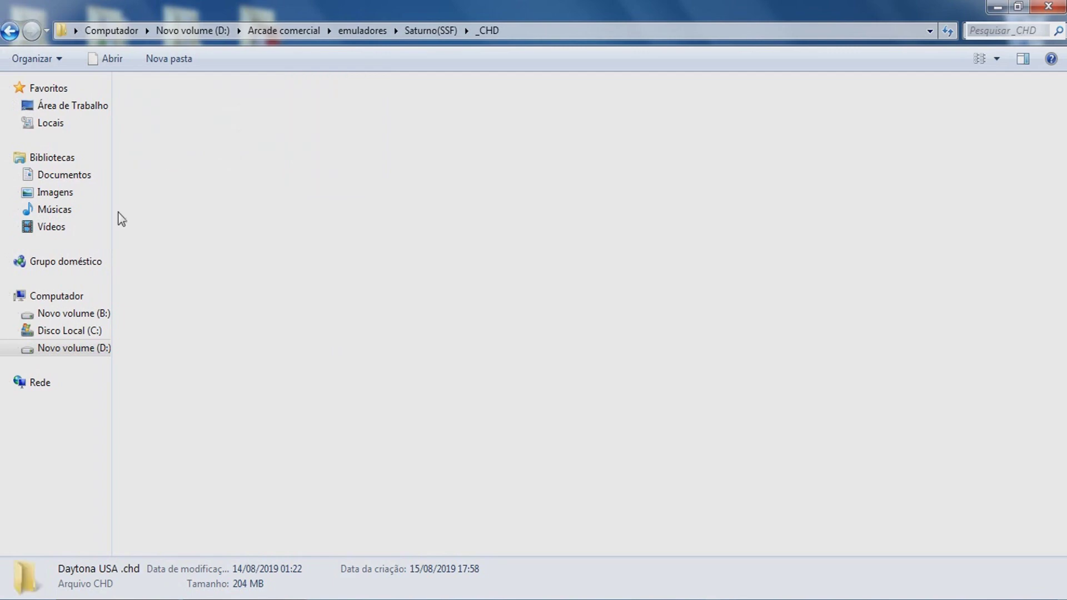
{"action": "double_click", "coordinate": [168, 174]}
{"action": "right_click", "coordinate": [278, 255]}
{"action": "left_click", "coordinate": [331, 365]}
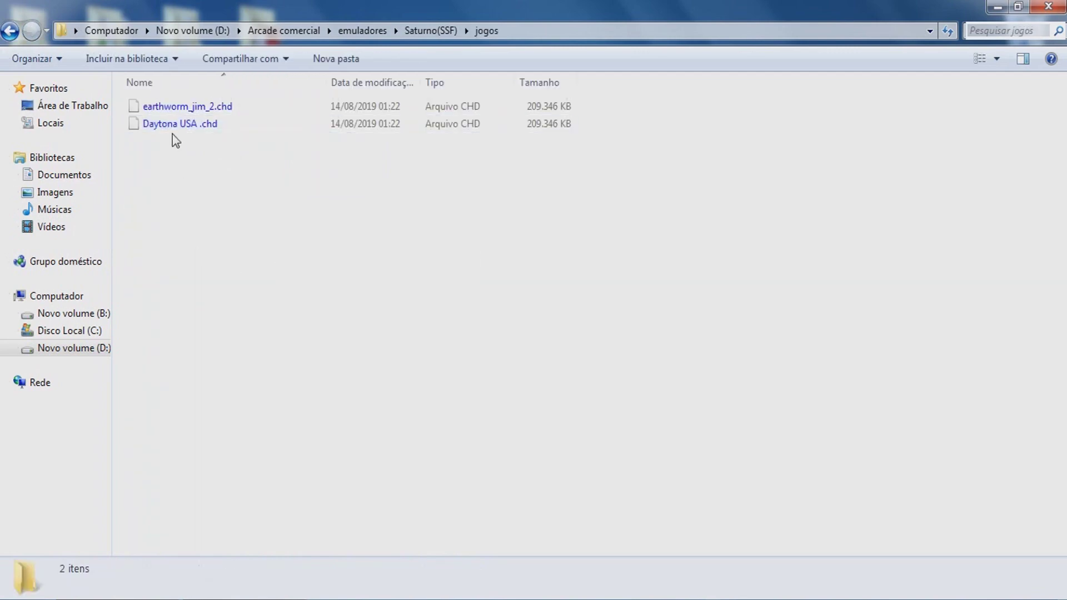
Step: Copy the Daytona USA .chd file's name without its extension, leaving the file name as it is
{"action": "left_click", "coordinate": [167, 127]}
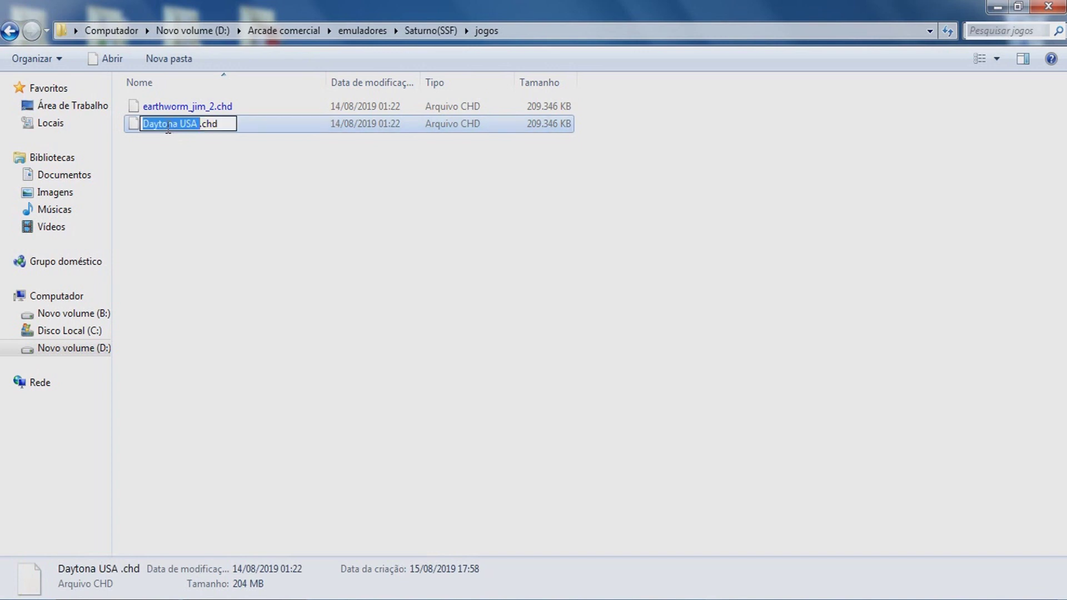
{"action": "key", "text": "Escape"}
{"action": "left_click", "coordinate": [173, 192]}
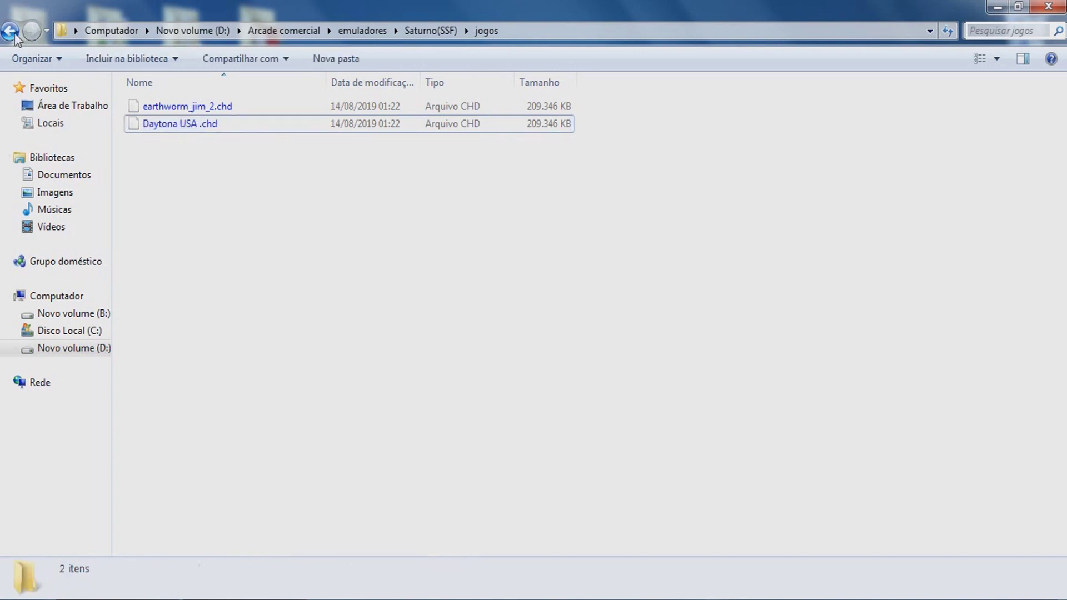
Step: Open the launcher_ssf batch file from the Saturno(SSF) folder in Notepad and replace earthworm_jim_2 with the copied name "Daytona USA " in the SSFLoader.exe path
{"action": "left_click", "coordinate": [10, 30]}
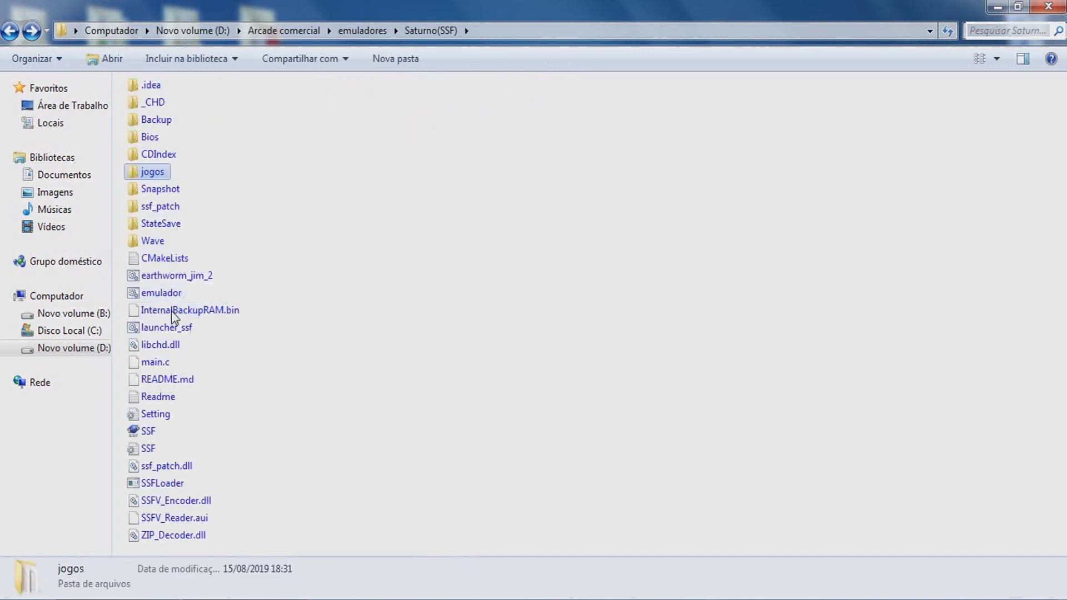
{"action": "right_click", "coordinate": [154, 328]}
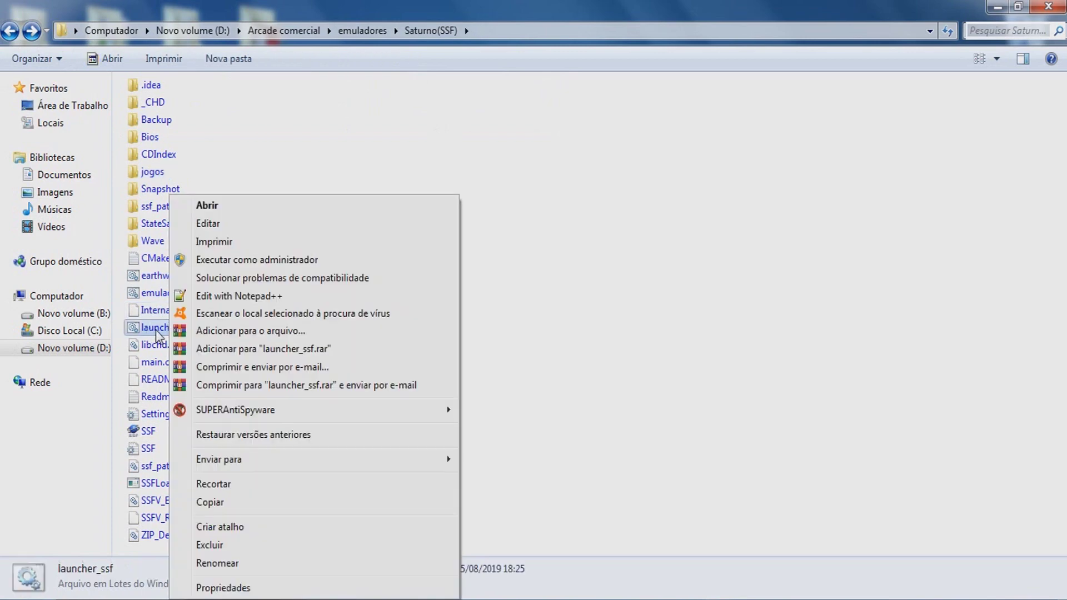
{"action": "left_click", "coordinate": [214, 224]}
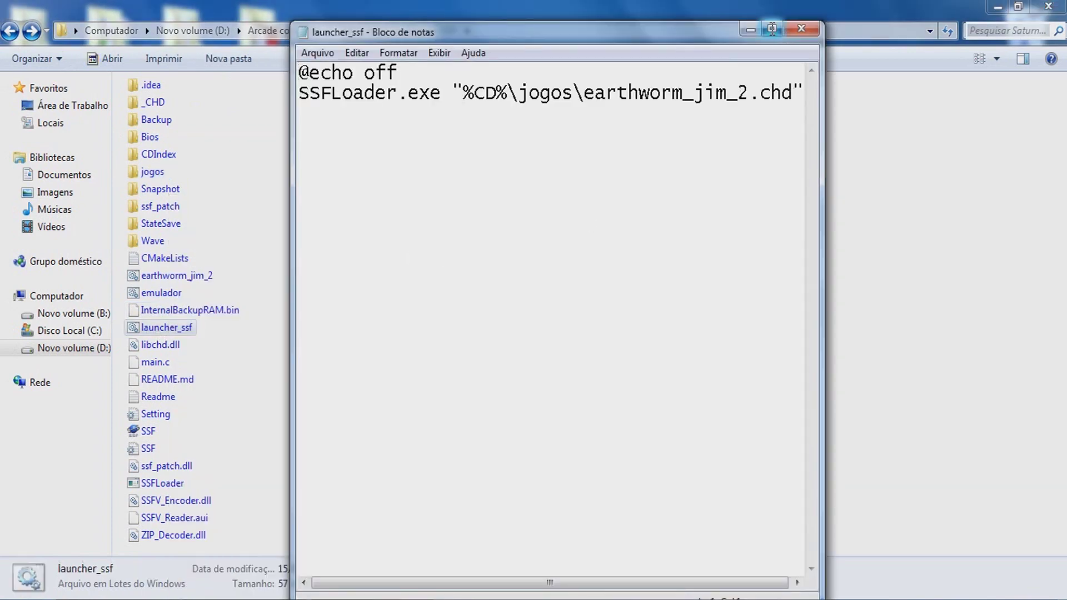
{"action": "left_click", "coordinate": [771, 28]}
{"action": "left_click_drag", "start_coordinate": [450, 66], "coordinate": [285, 66]}
{"action": "key", "text": "ctrl+v"}
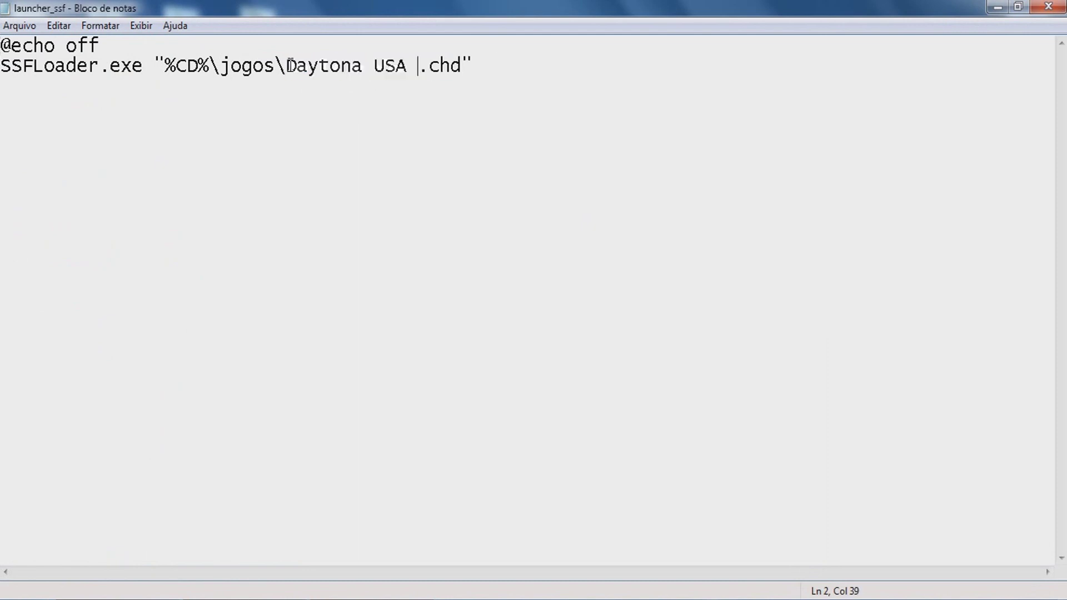
Step: Save the edited launcher as a new file named Daytona USA.bat, close Notepad and select the new file in the Saturno(SSF) folder
{"action": "left_click", "coordinate": [19, 26]}
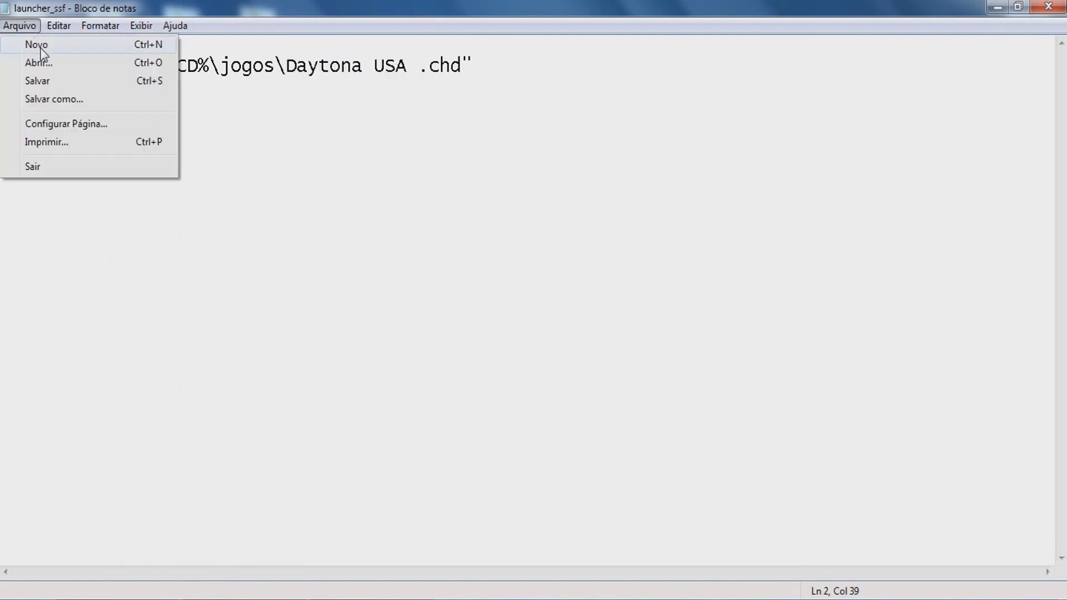
{"action": "left_click", "coordinate": [56, 99]}
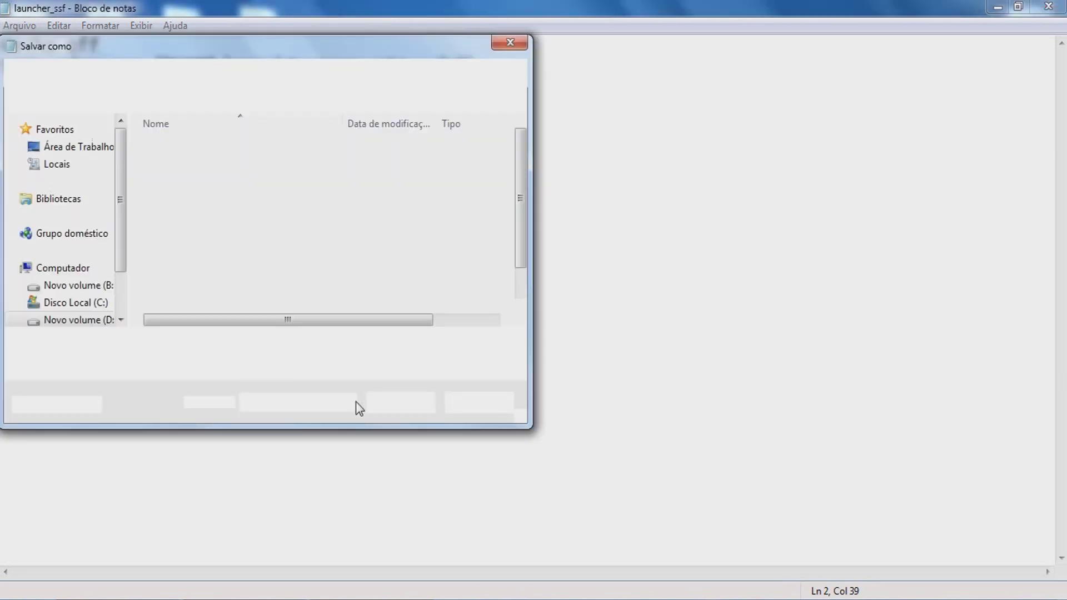
{"action": "type", "text": "Day"}
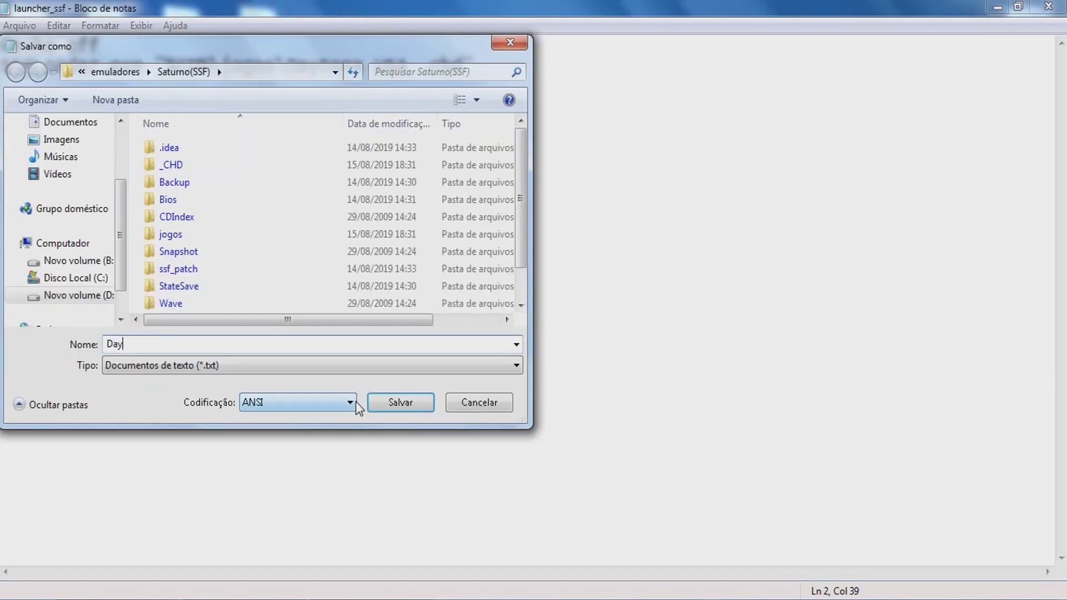
{"action": "type", "text": "tona USa"}
{"action": "key", "text": "BackSpace"}
{"action": "type", "text": "A.bat"}
{"action": "left_click", "coordinate": [399, 401]}
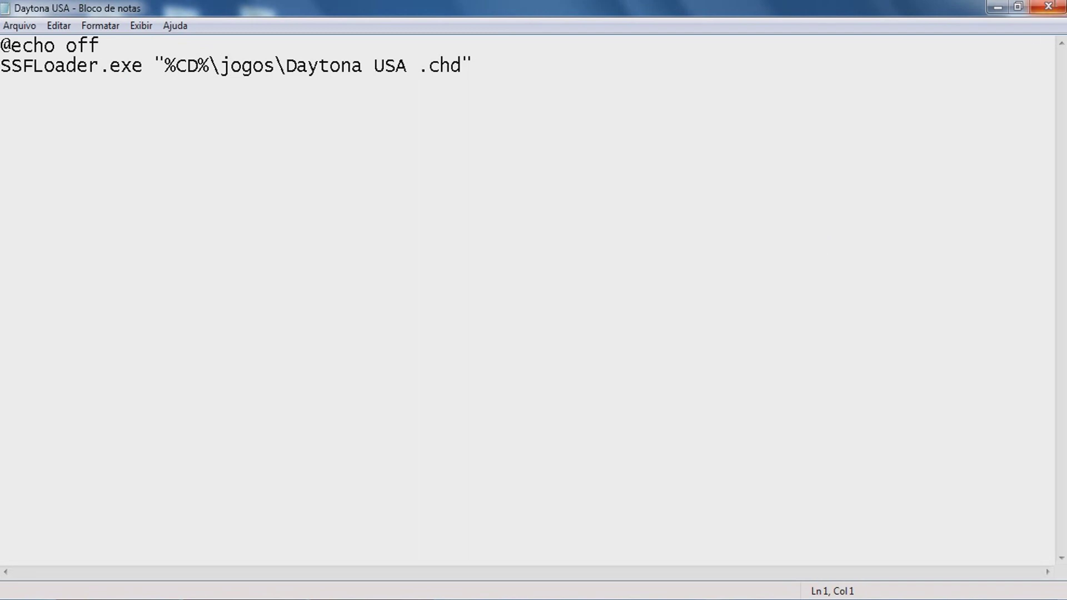
{"action": "left_click", "coordinate": [1053, 6]}
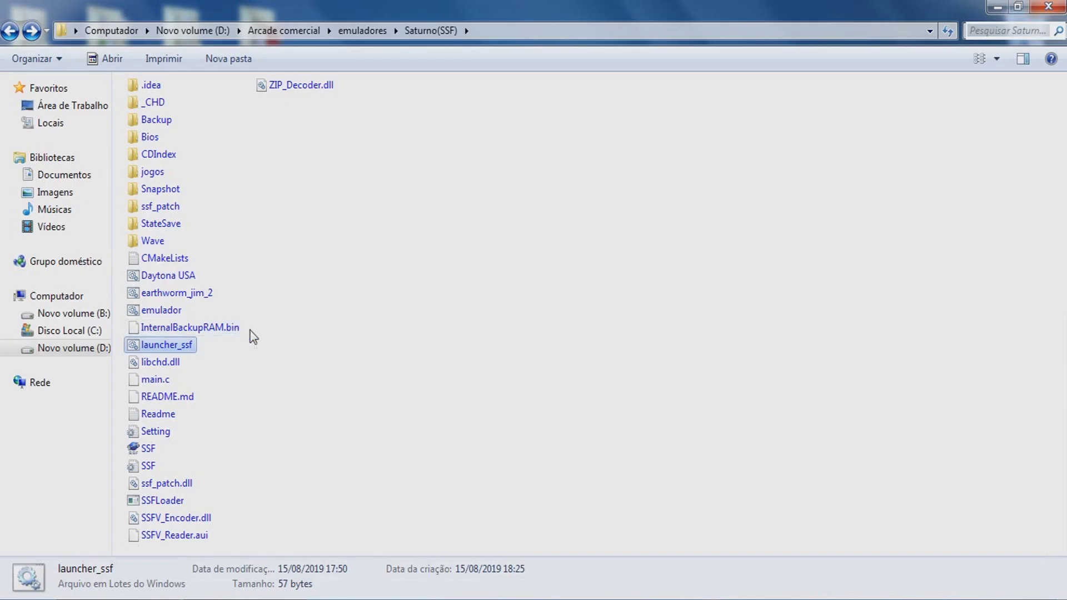
{"action": "left_click", "coordinate": [148, 282]}
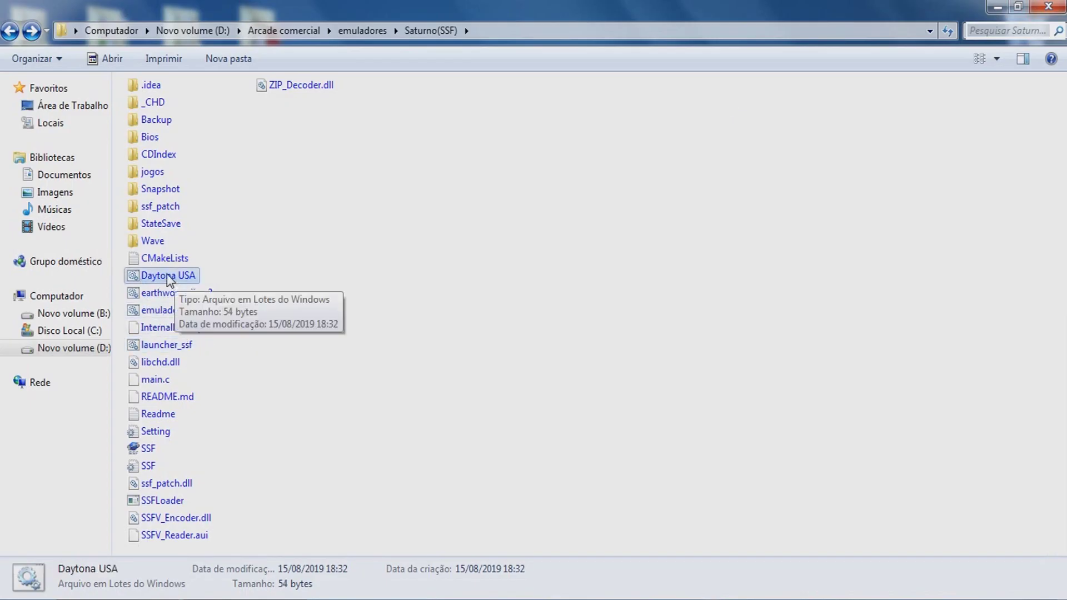